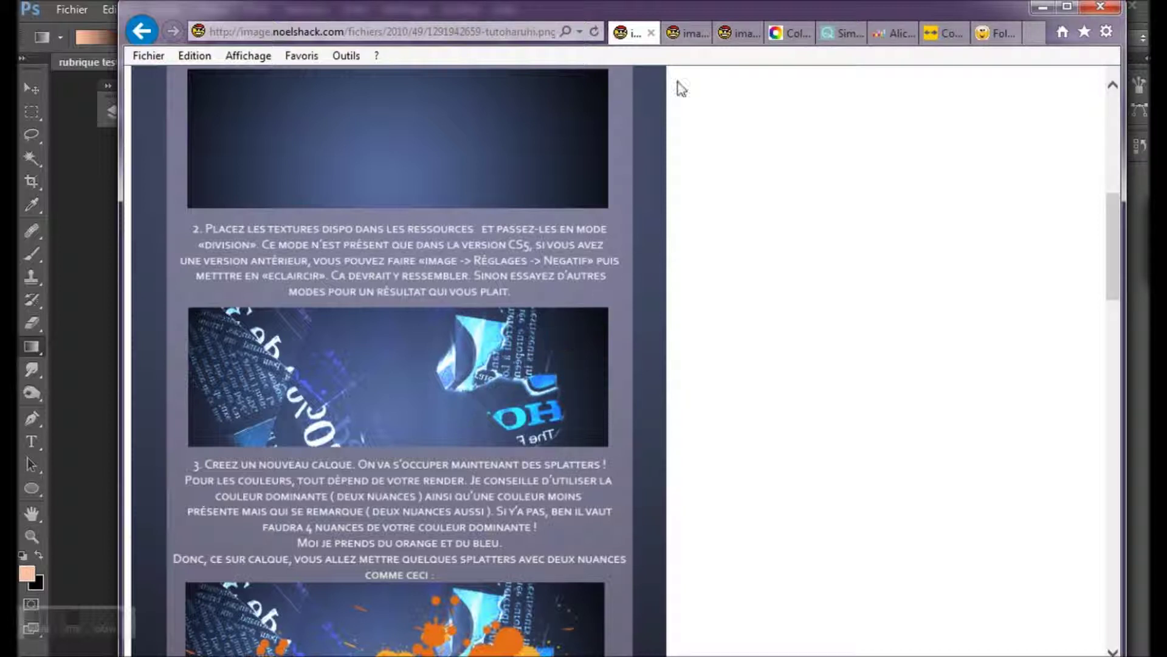
click(684, 34)
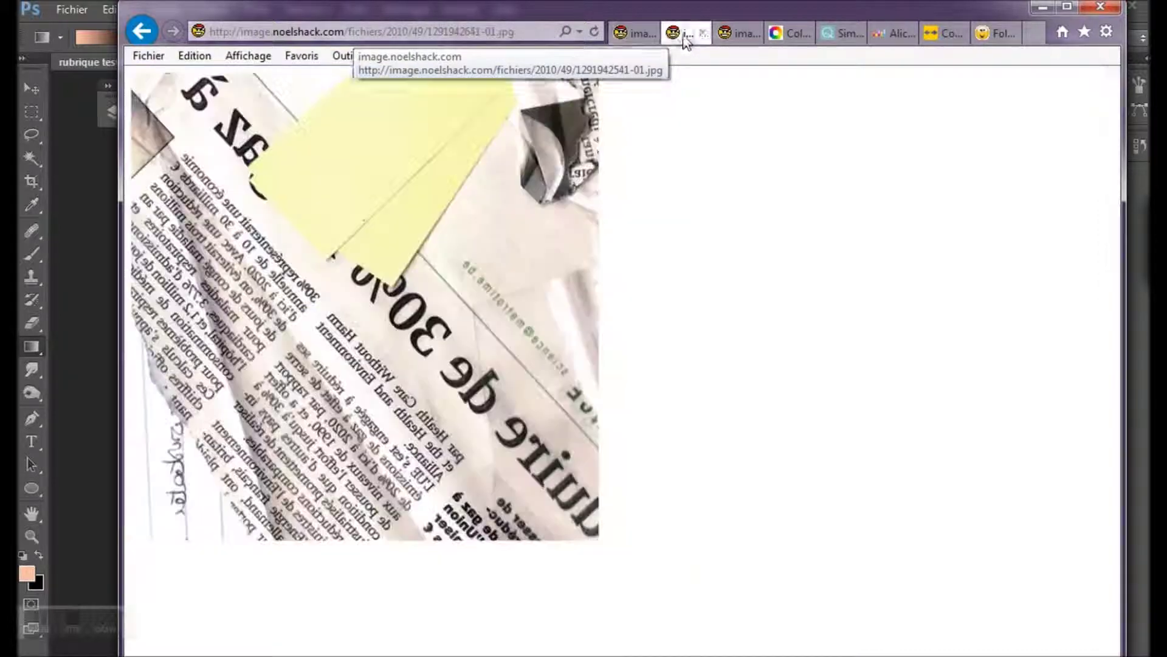
click(720, 34)
click(685, 35)
click(724, 34)
click(686, 35)
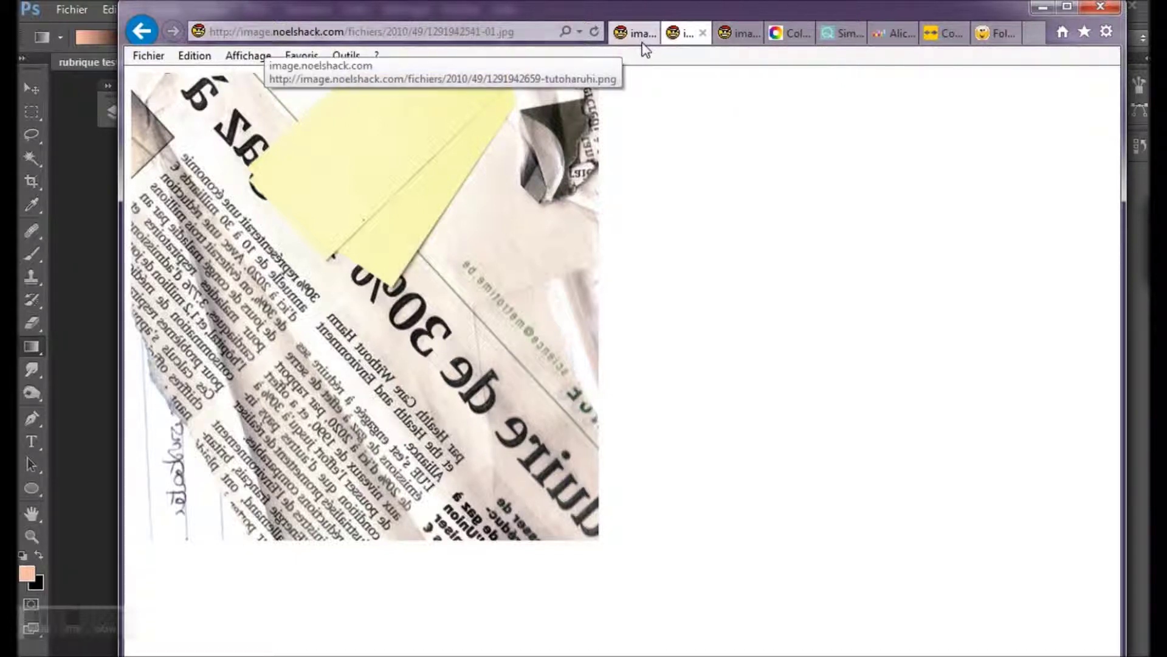
click(742, 34)
click(683, 35)
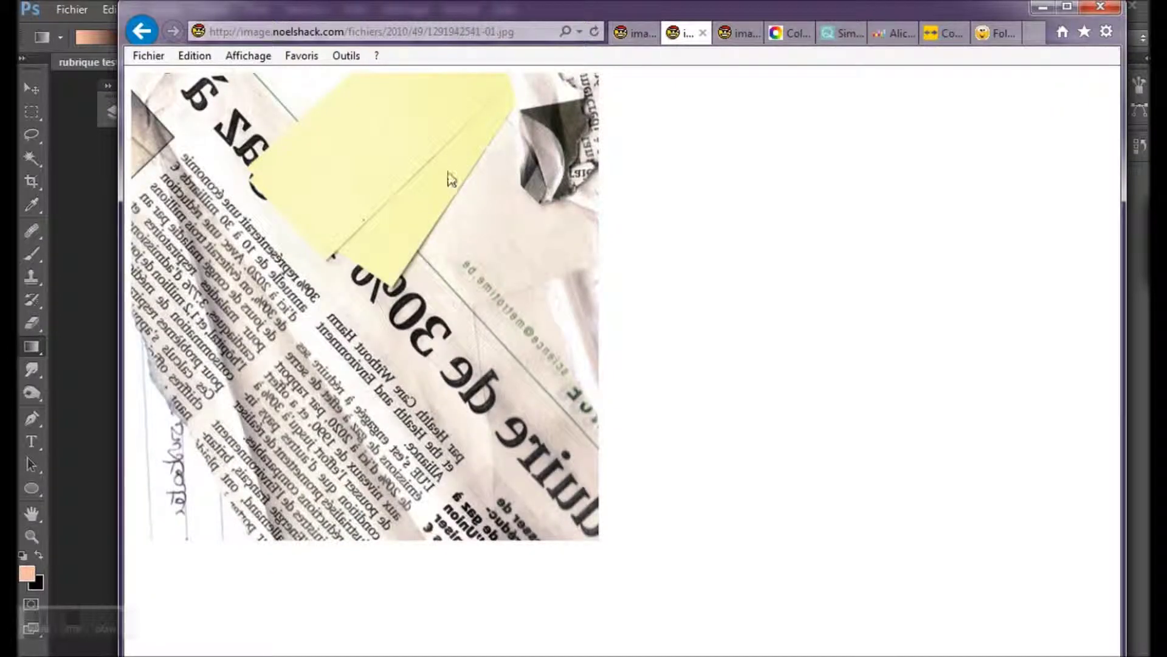
right_click(444, 233)
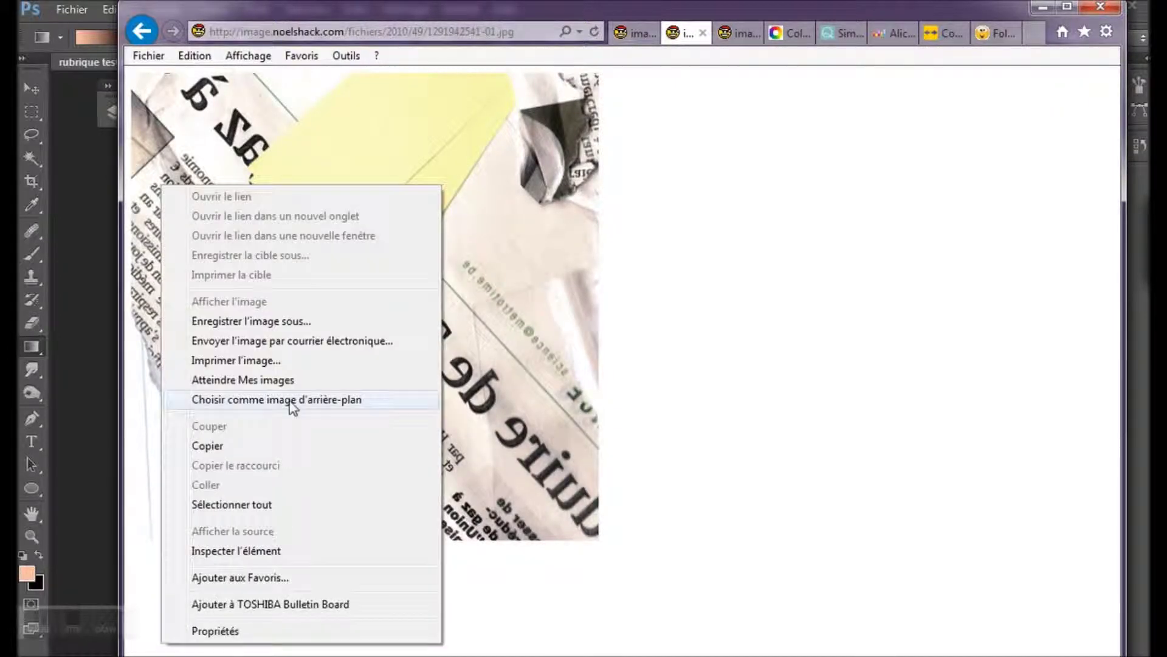
click(257, 444)
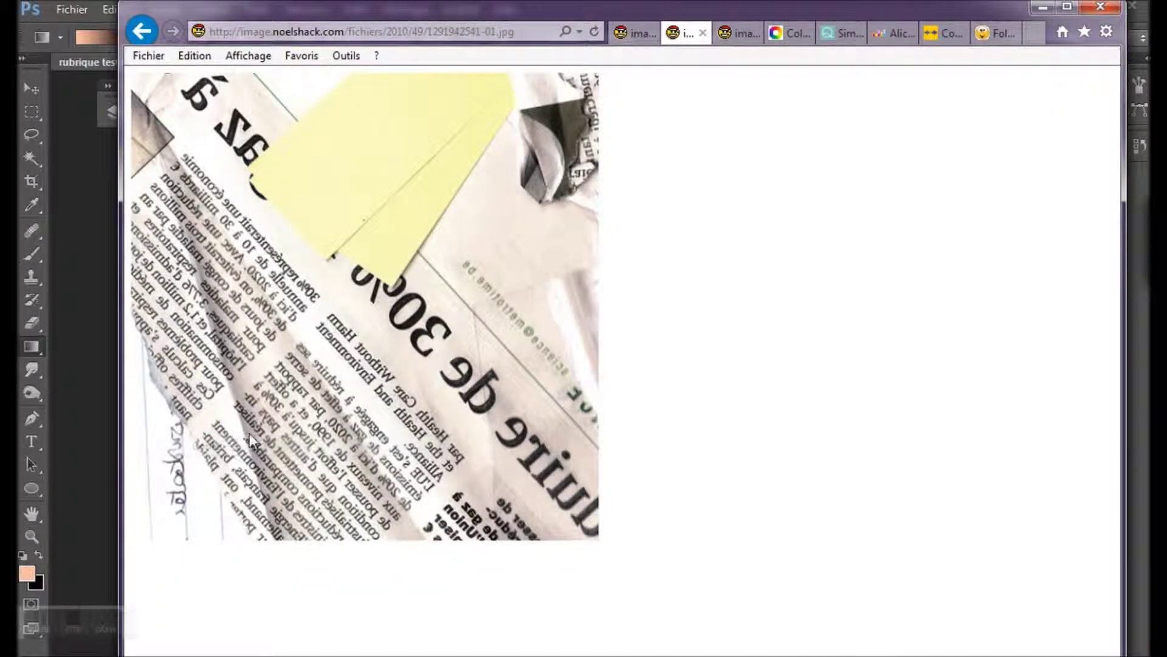
Check the tutorial's texture instructions, switch to Photoshop and paste the copied texture into rubrique test N°1 outcoumA.psd.
click(57, 400)
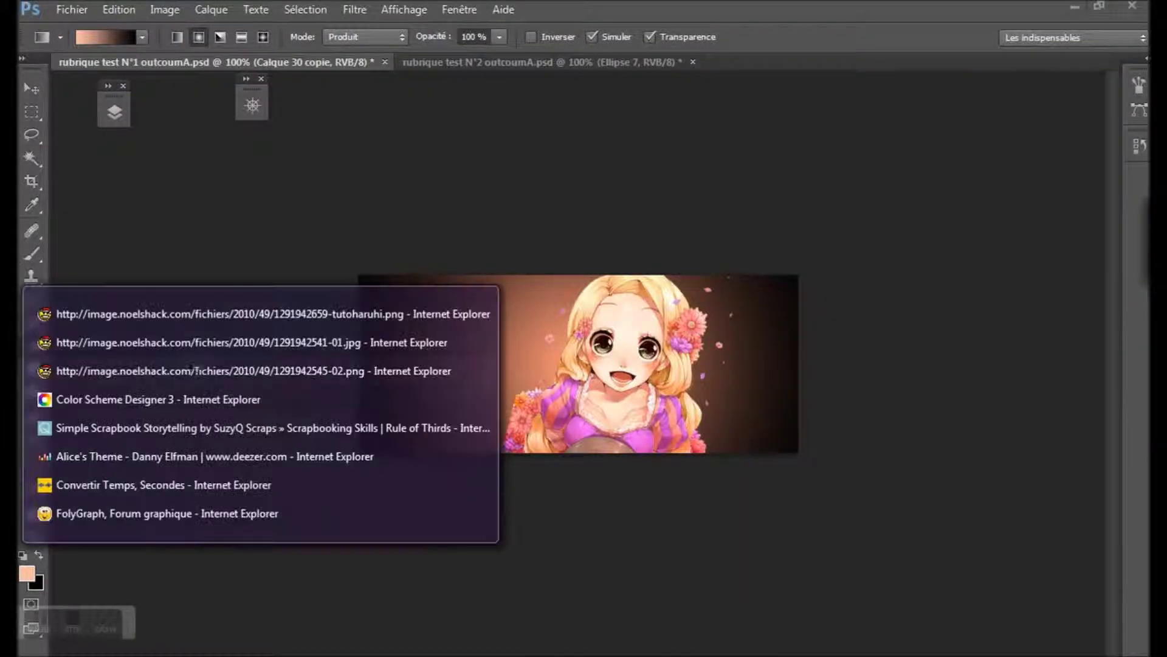
click(199, 312)
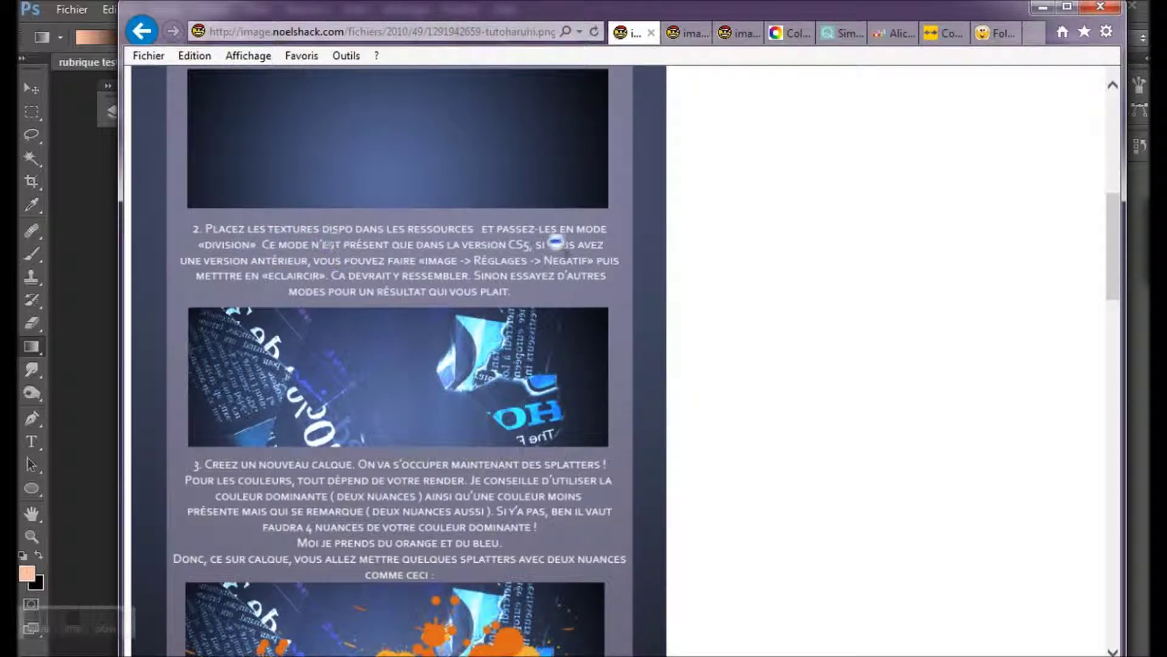
click(57, 296)
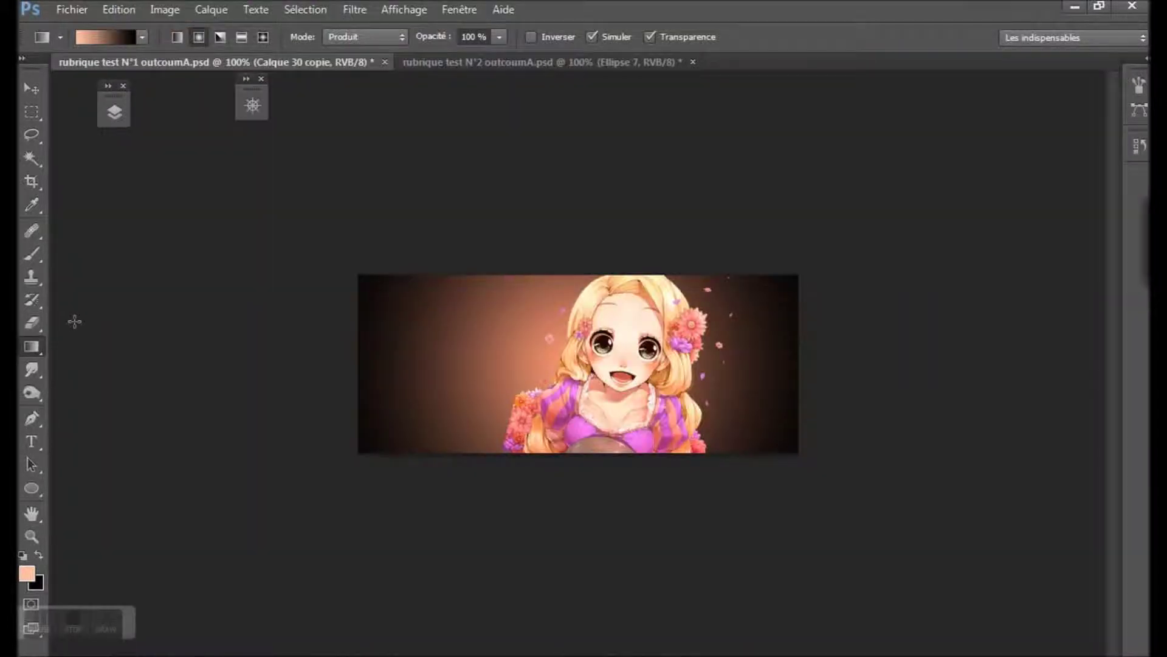
click(126, 13)
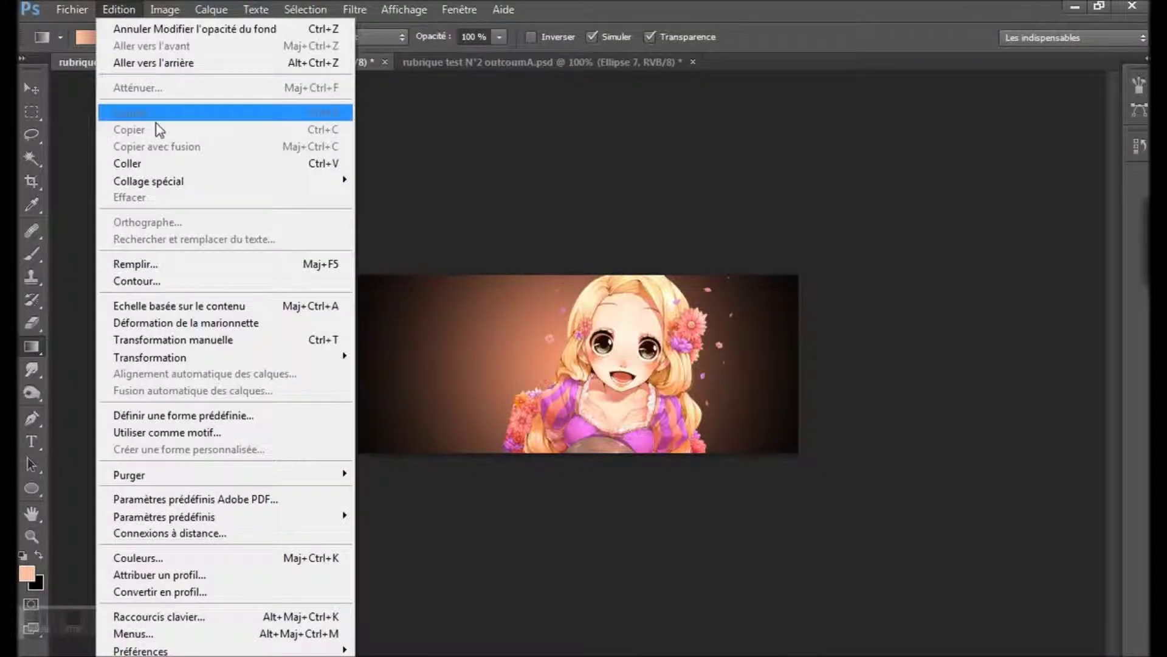
click(159, 163)
Set the pasted newspaper texture layer's blend mode to Division and collapse the layers panel.
click(114, 112)
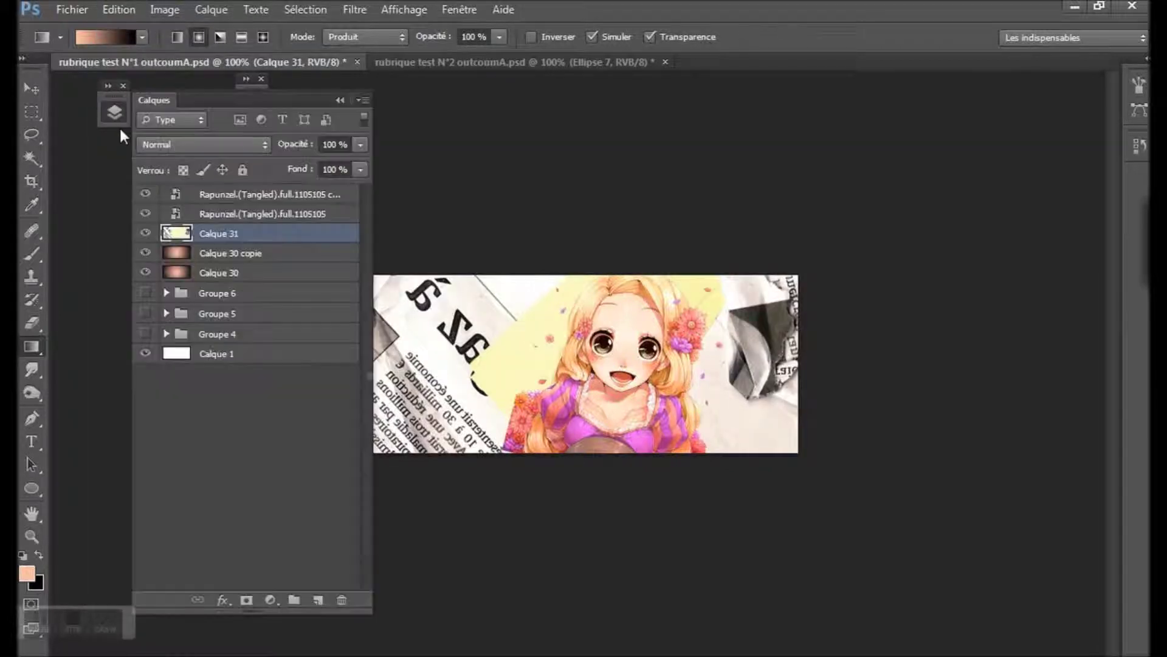
click(208, 147)
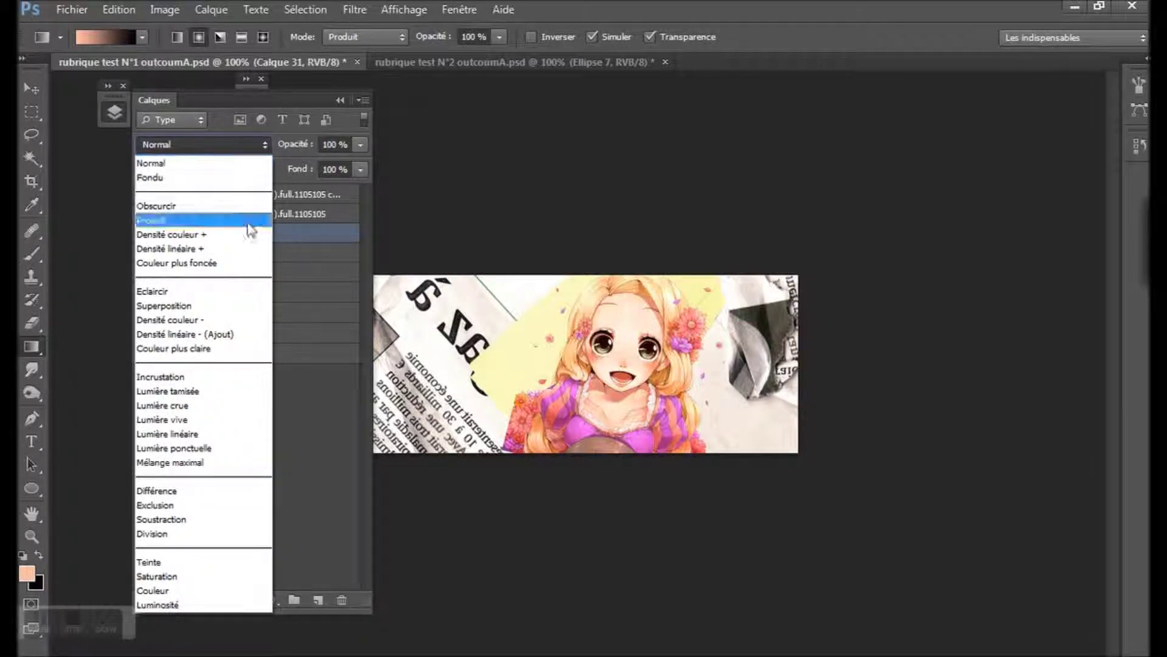
click(184, 534)
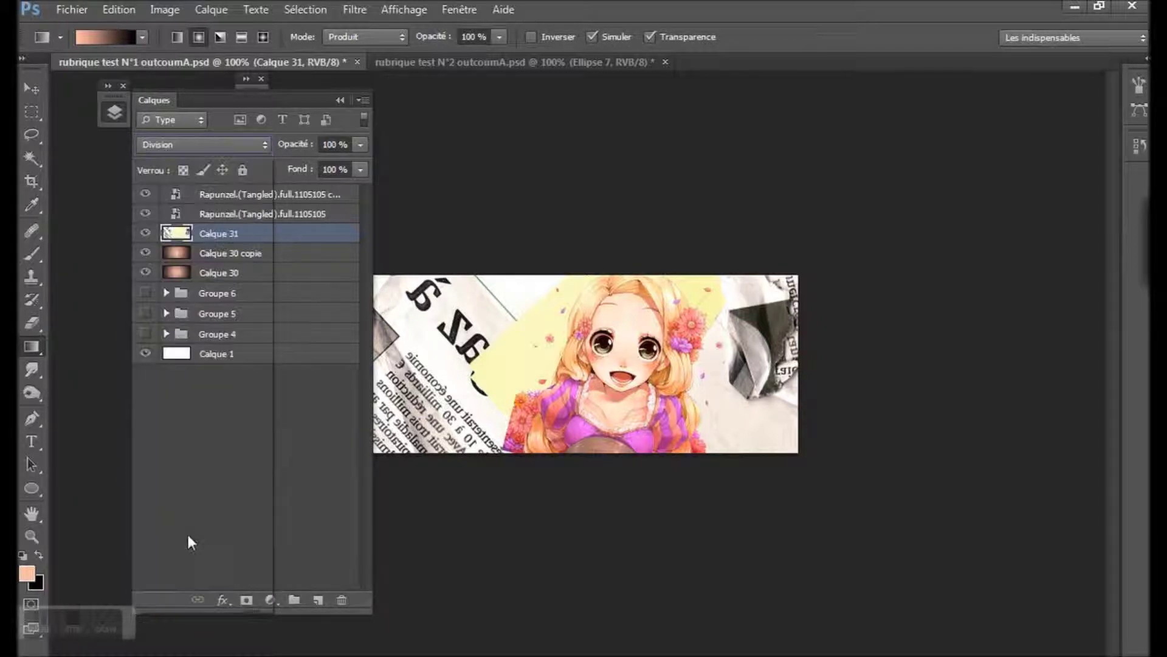
click(342, 99)
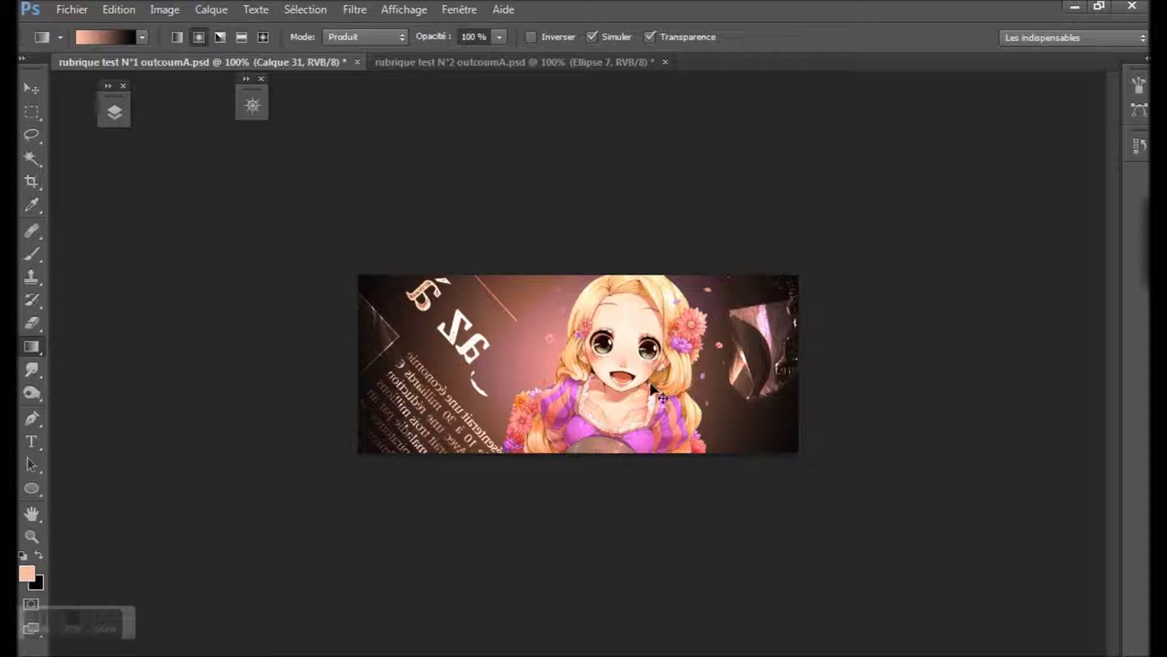
Rotate the newspaper texture layer to about 98° and move it so its 30% lettering sits in the banner's upper-left area.
key(ctrl+t)
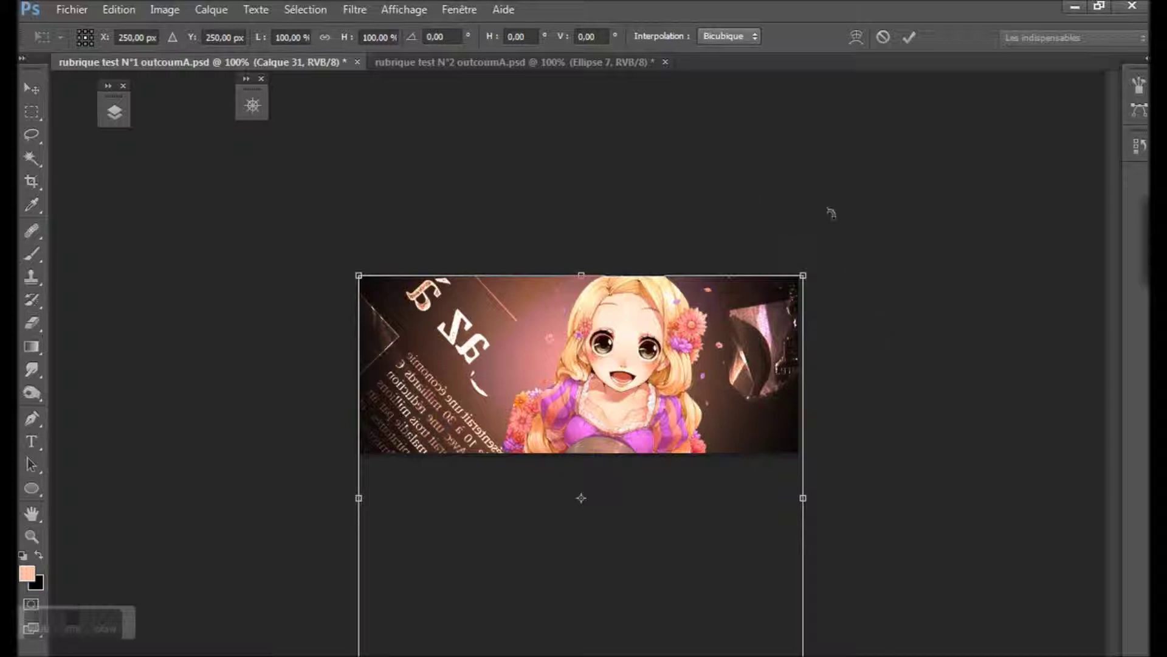
drag(797, 185, 341, 544)
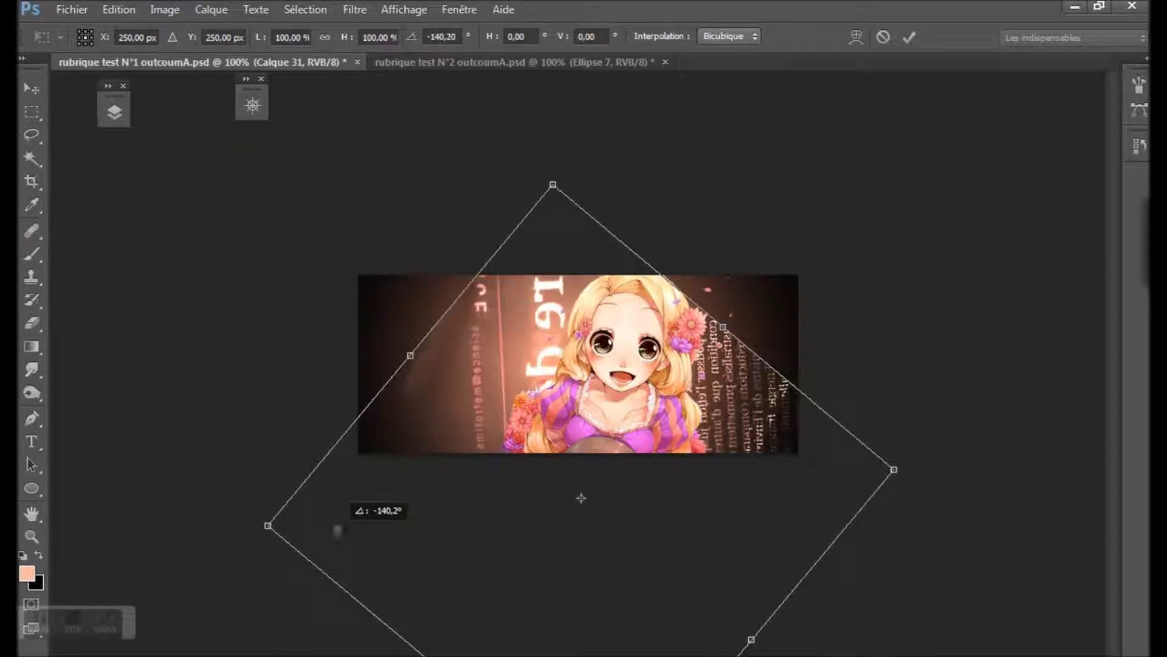
drag(768, 240, 480, 322)
drag(465, 404, 448, 183)
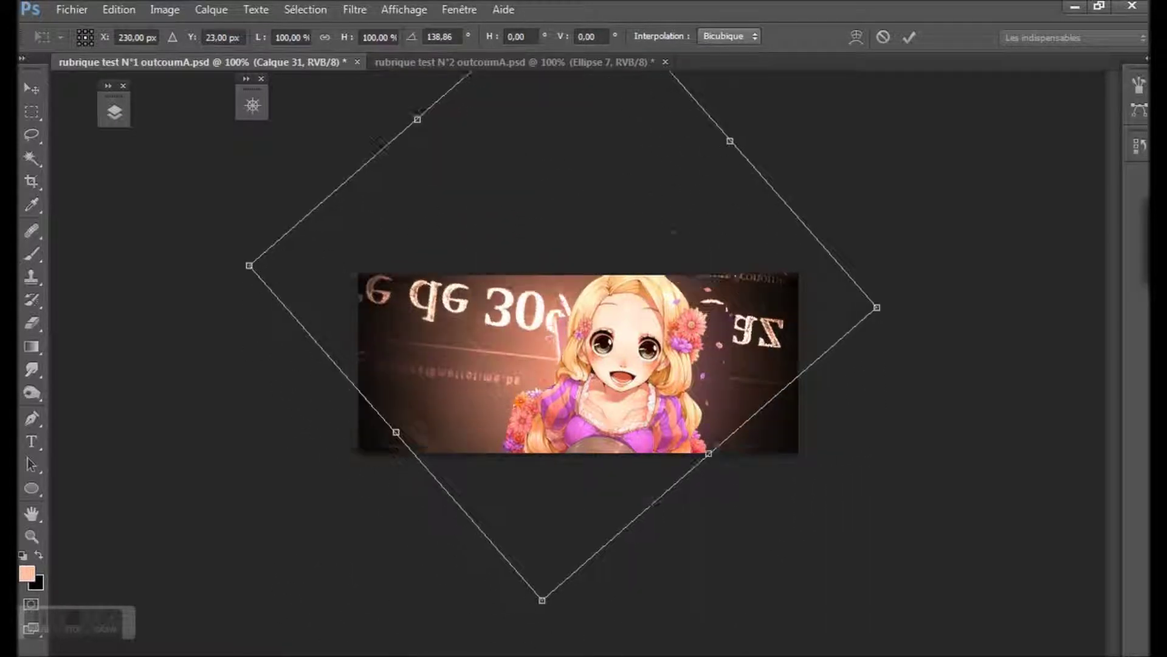
drag(944, 302, 291, 534)
drag(442, 343, 384, 385)
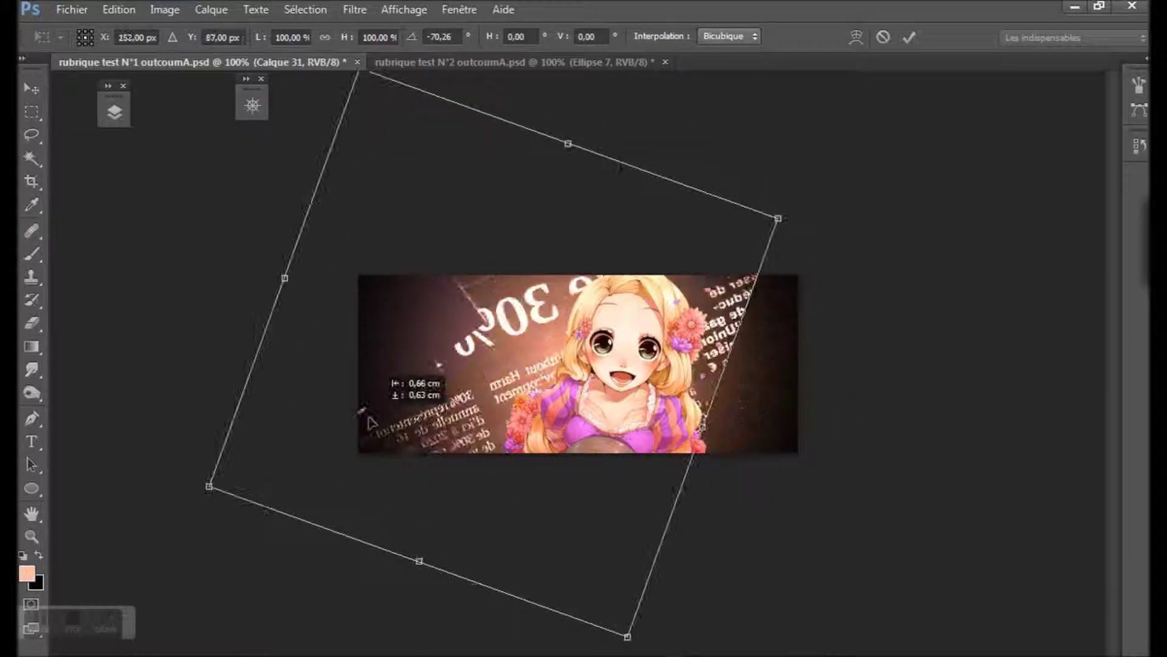
drag(936, 338, 418, 266)
drag(714, 566, 853, 323)
drag(517, 395, 419, 346)
drag(707, 495, 774, 493)
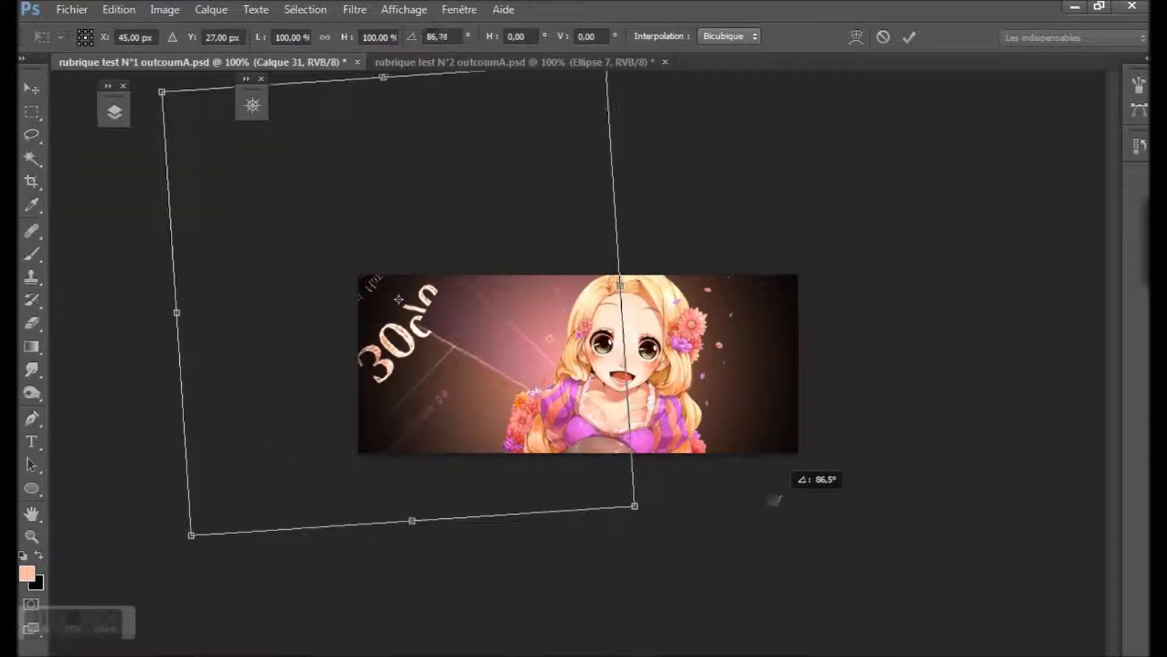
mouse_move(445, 407)
mouse_down()
mouse_move(463, 391)
mouse_move(447, 416)
mouse_move(448, 403)
mouse_up()
drag(811, 368, 769, 468)
drag(426, 420, 468, 416)
drag(681, 501, 695, 490)
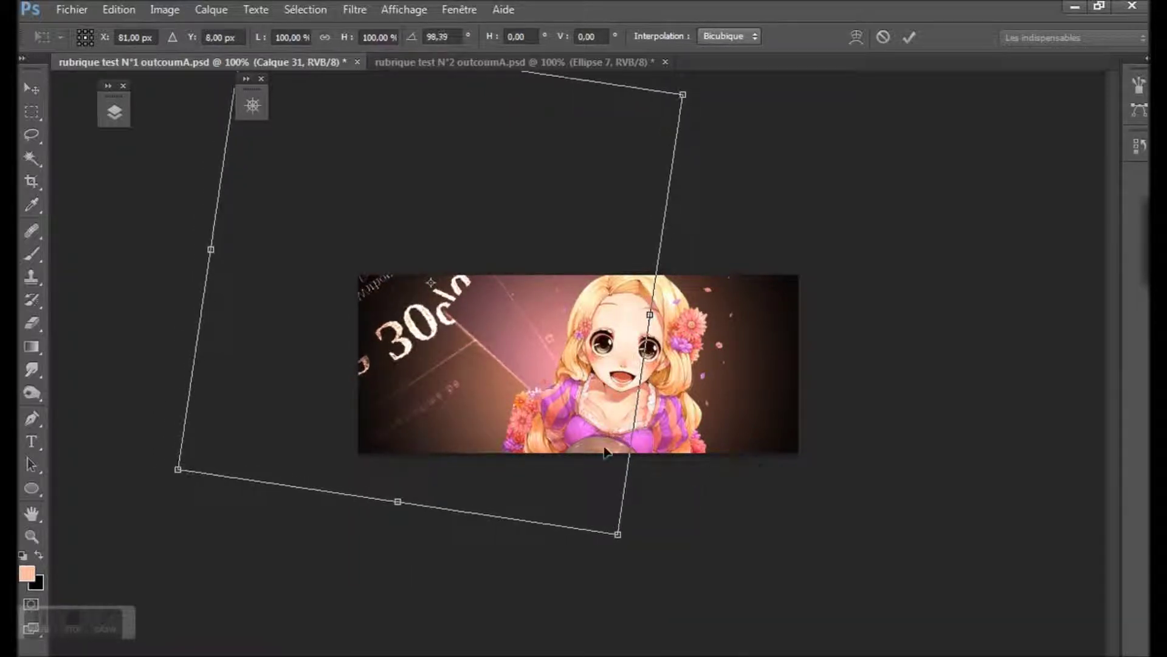
key(Return)
key(g)
Display the guides and slightly adjust the newspaper texture layer's rotation and position against them.
click(404, 9)
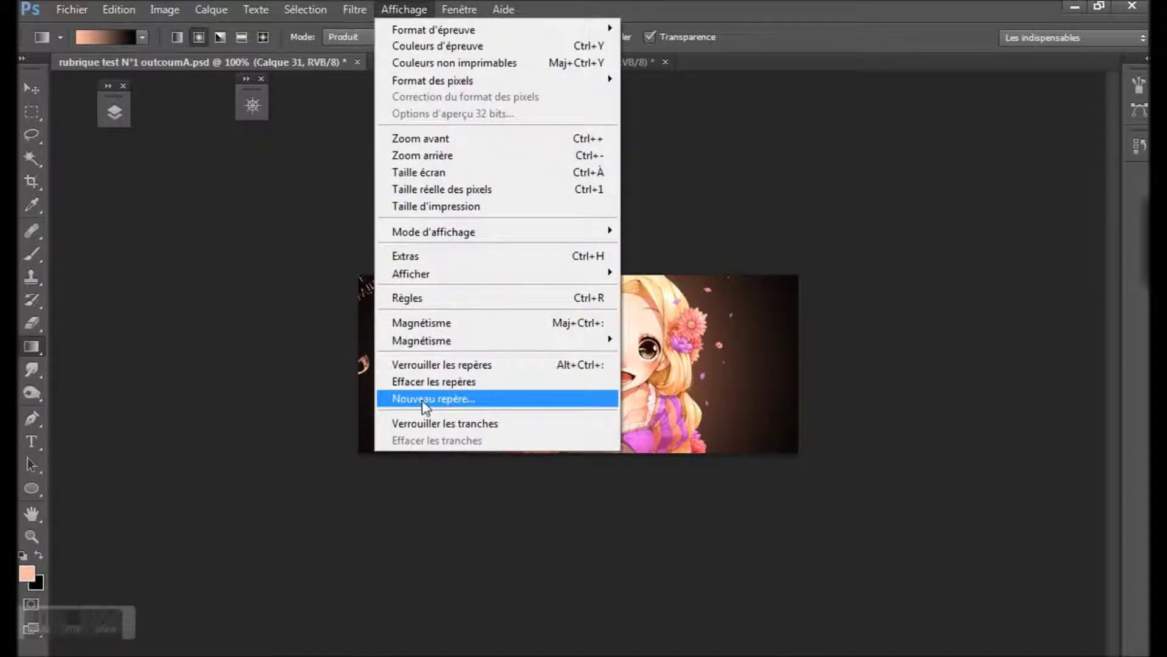
click(390, 263)
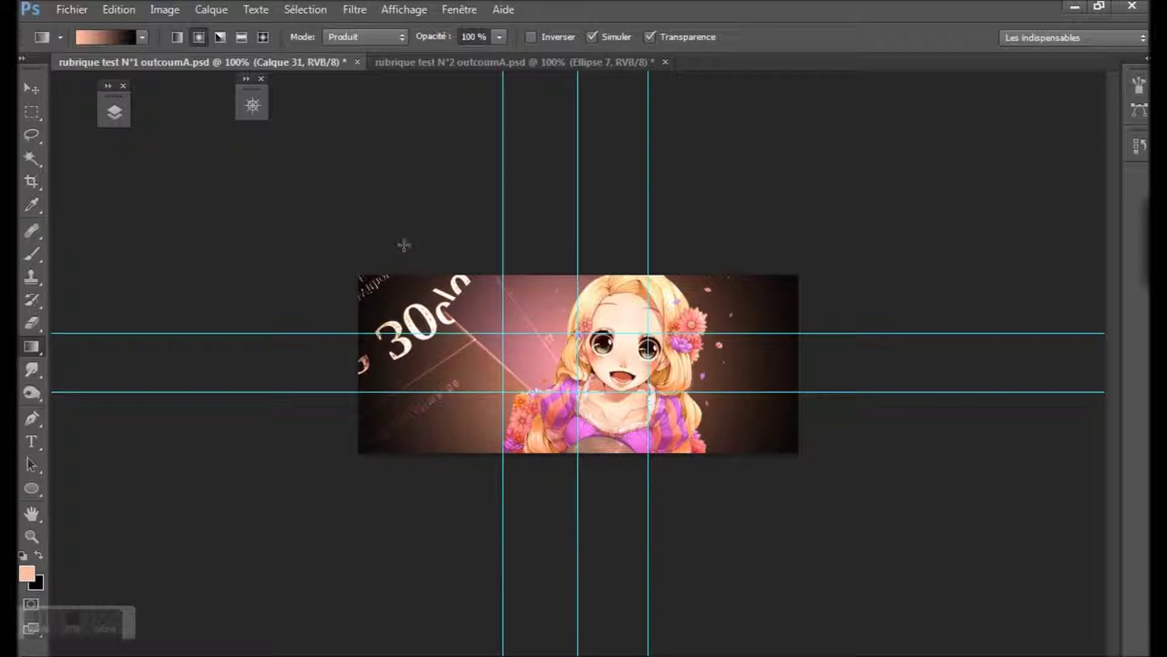
key(ctrl+t)
drag(834, 219, 845, 249)
drag(456, 368, 448, 362)
key(g)
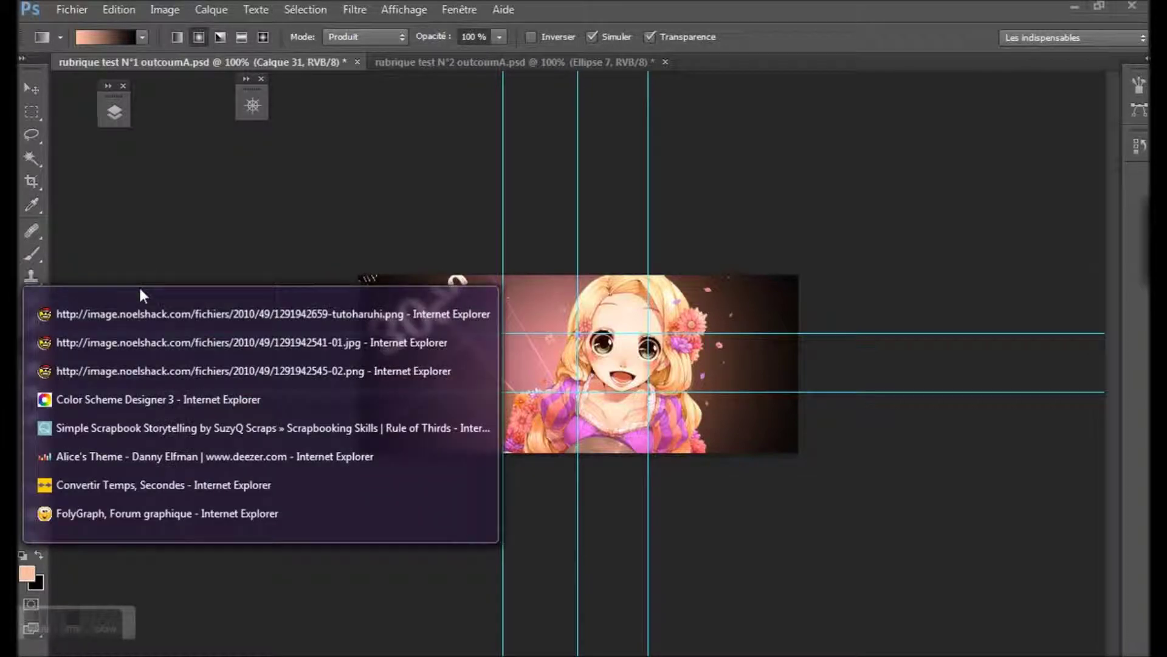
click(126, 371)
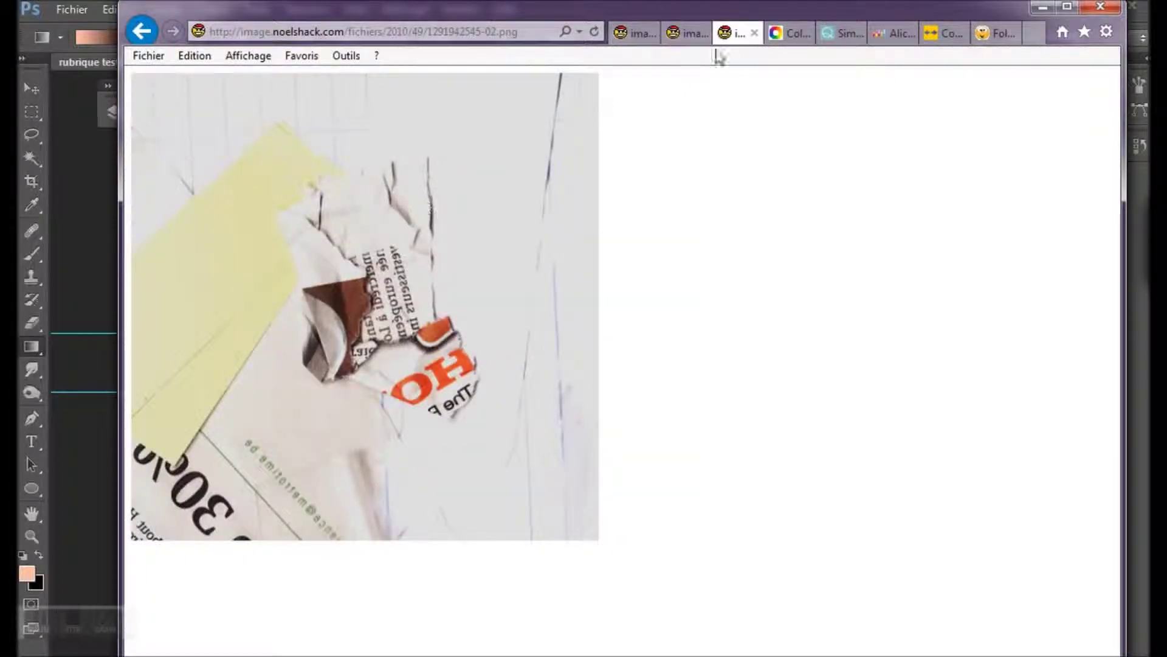
click(696, 40)
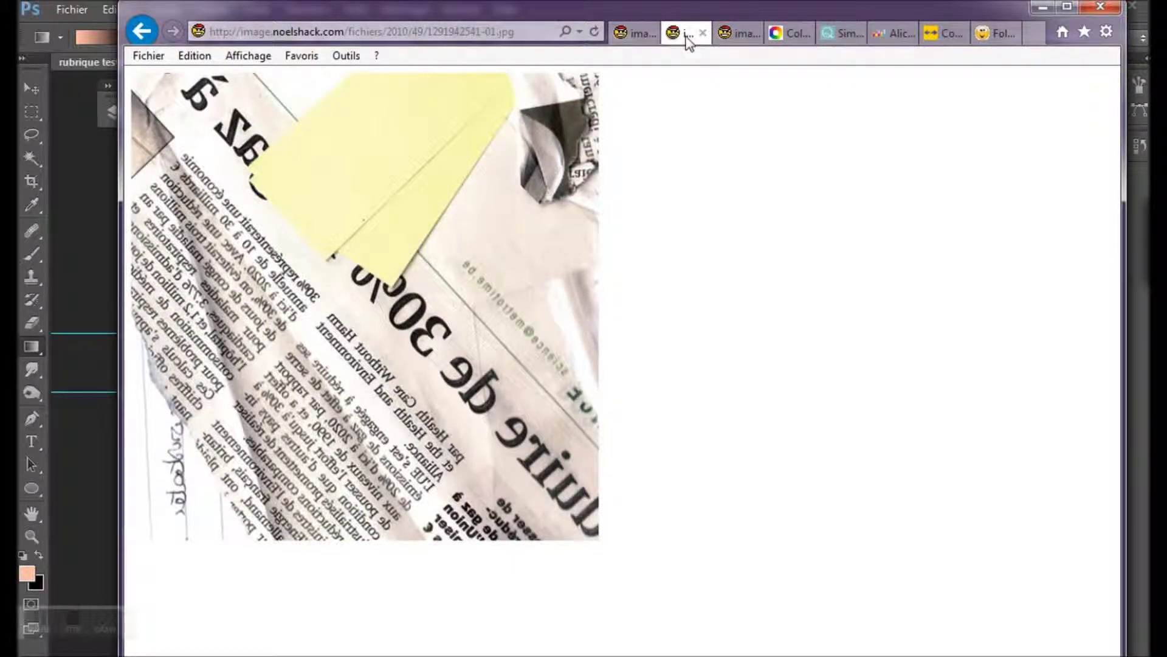
click(735, 38)
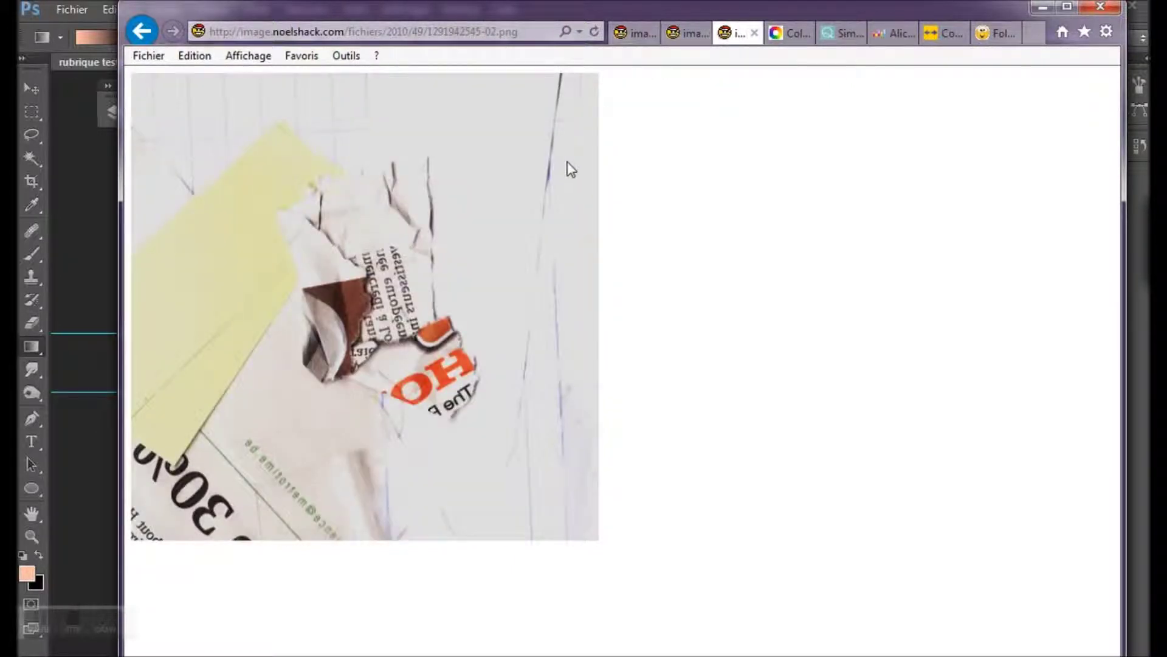
click(71, 252)
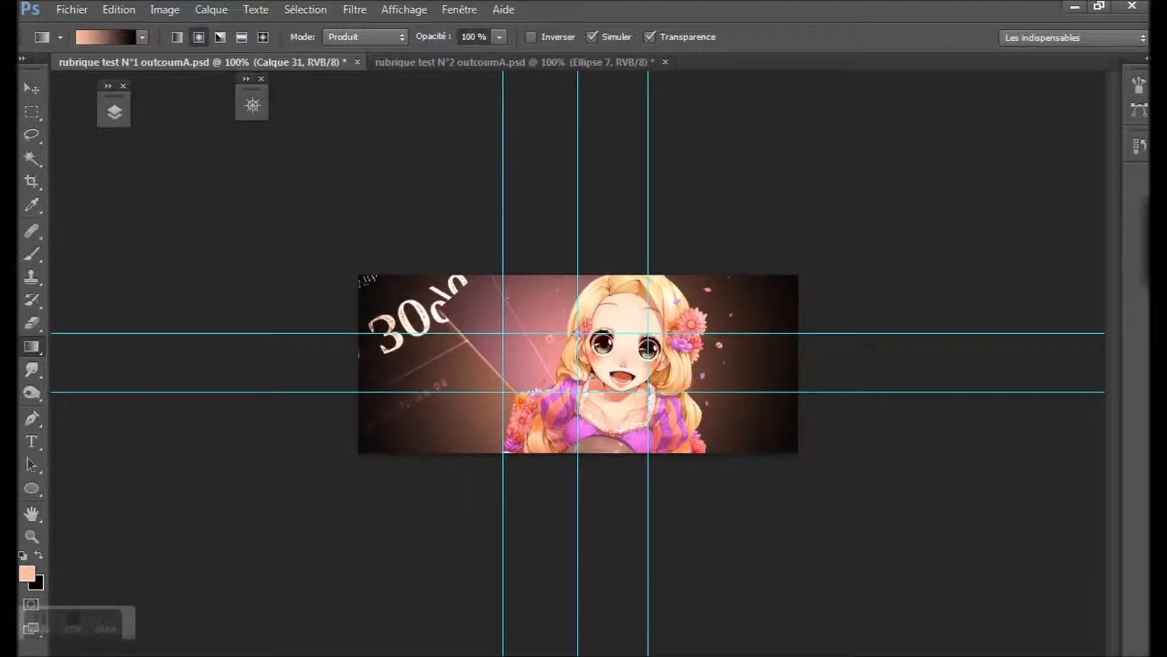
click(28, 457)
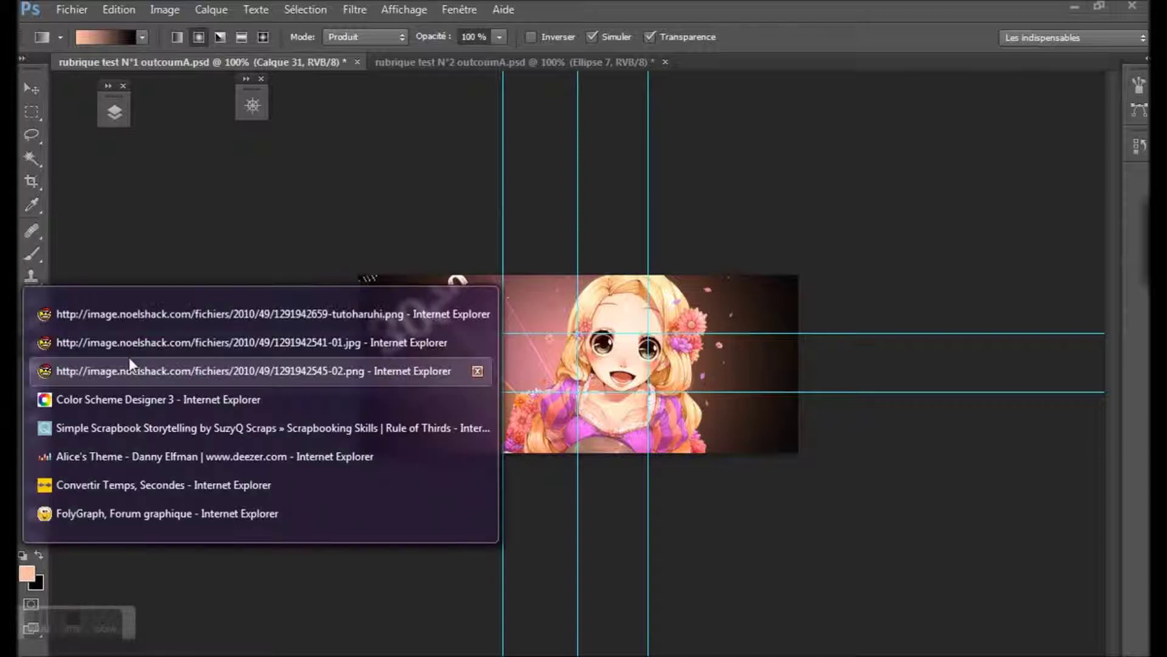
click(128, 364)
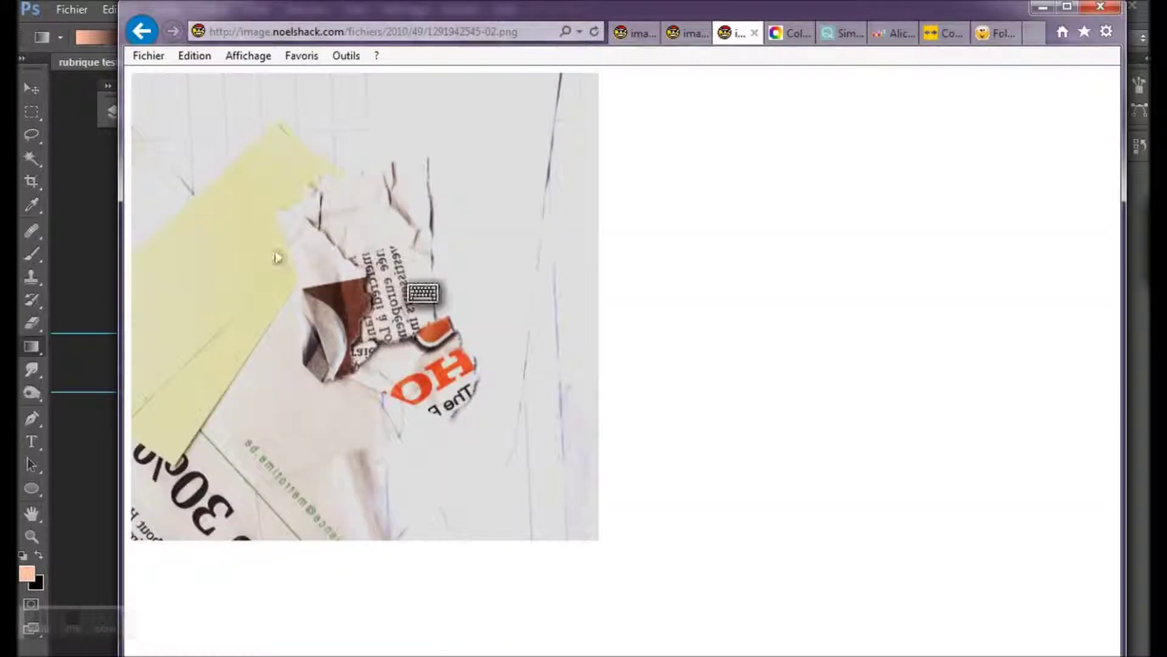
right_click(456, 174)
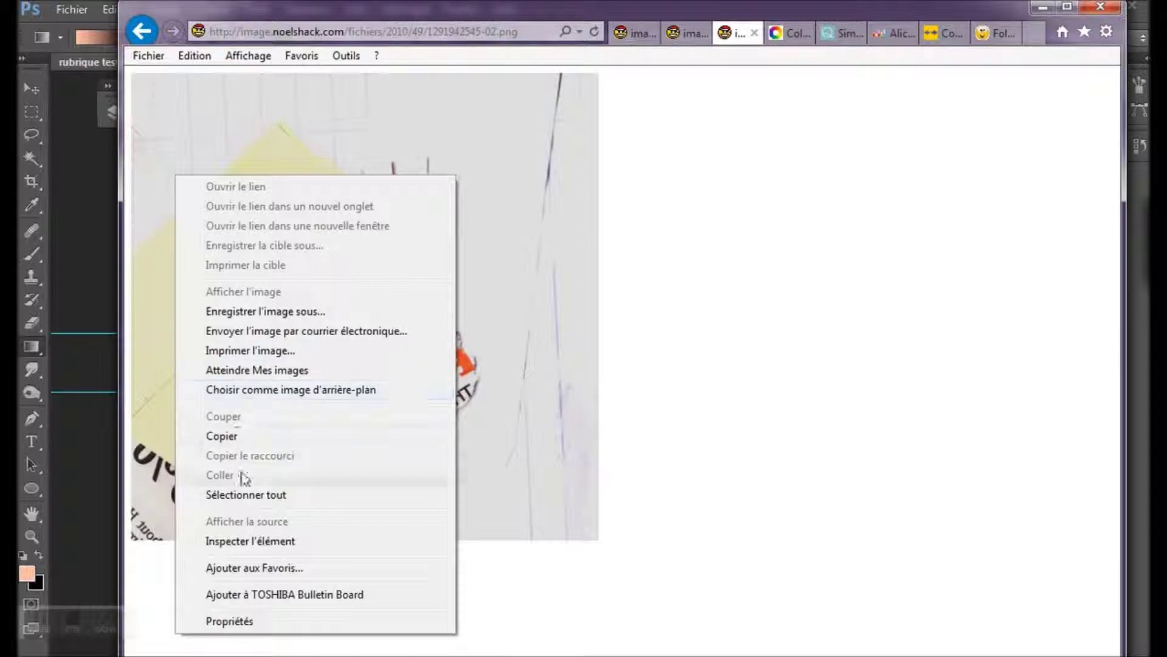
click(236, 440)
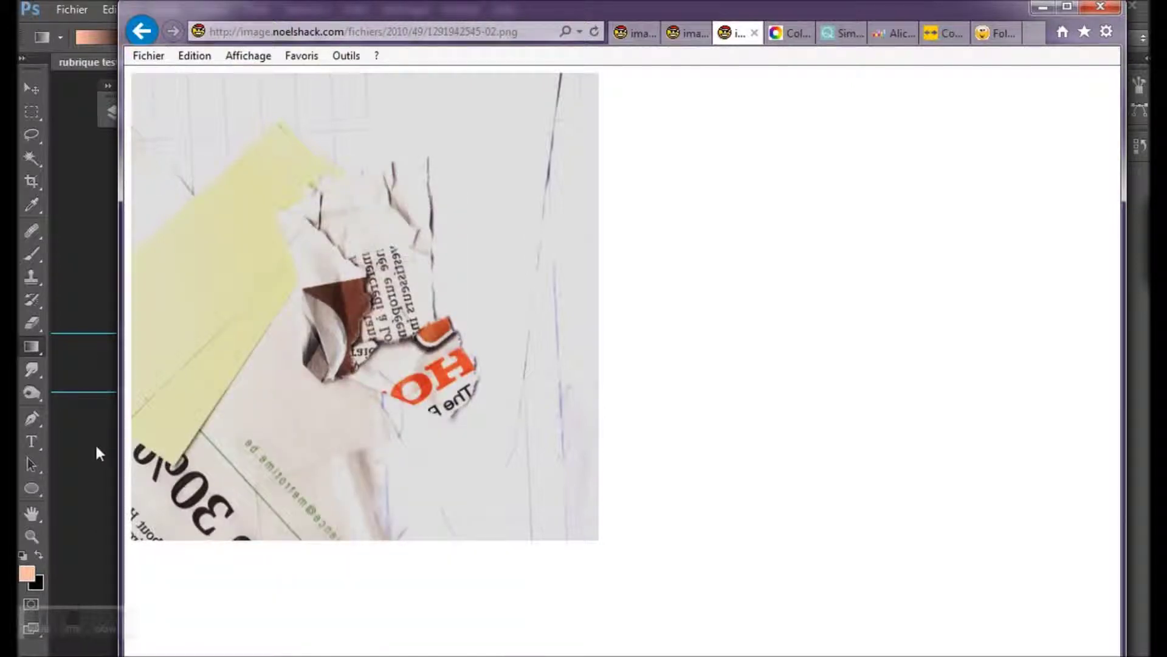
Switch to Photoshop, paste the second texture as a new layer and set its blend mode to Division.
click(93, 453)
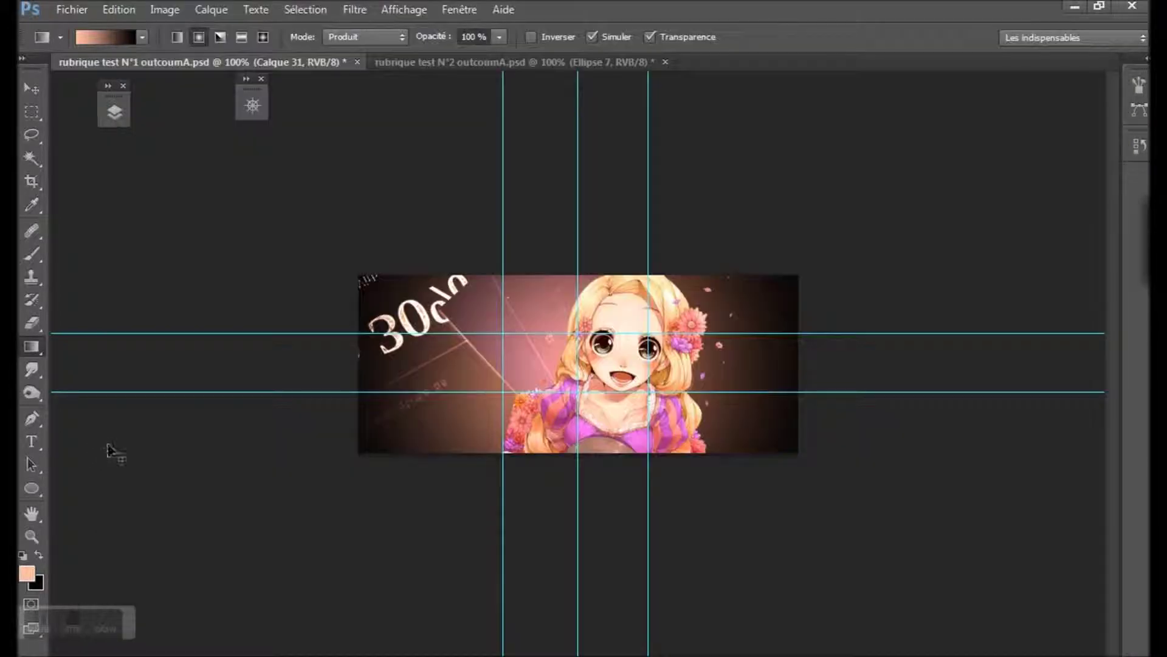
key(ctrl+v)
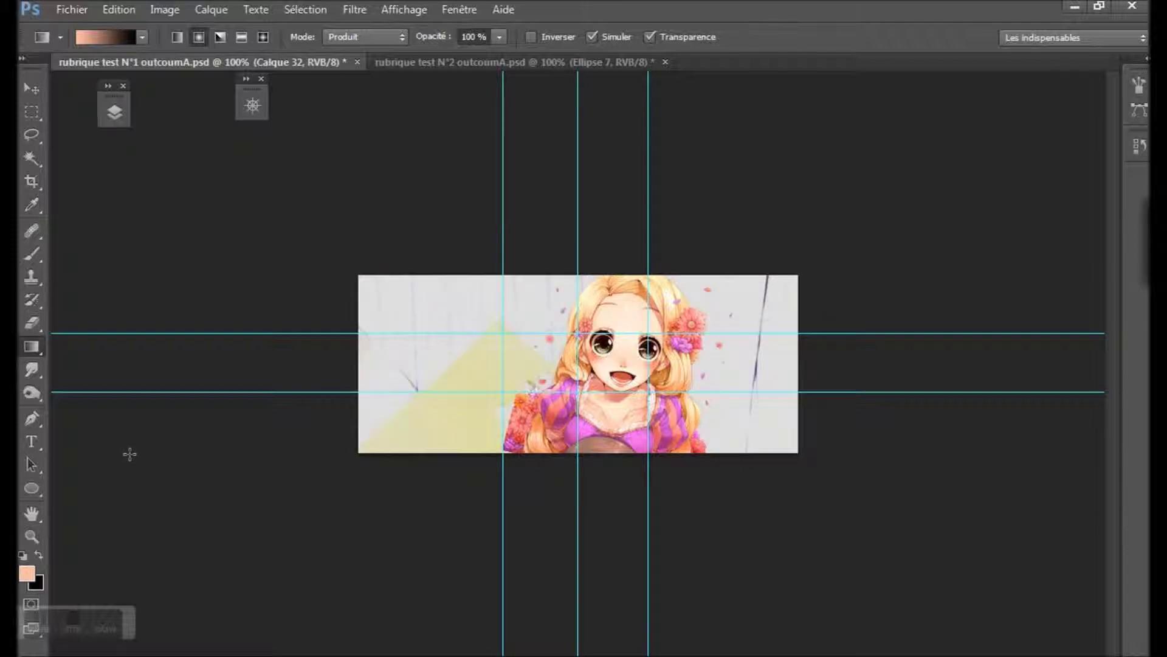
click(115, 112)
click(146, 144)
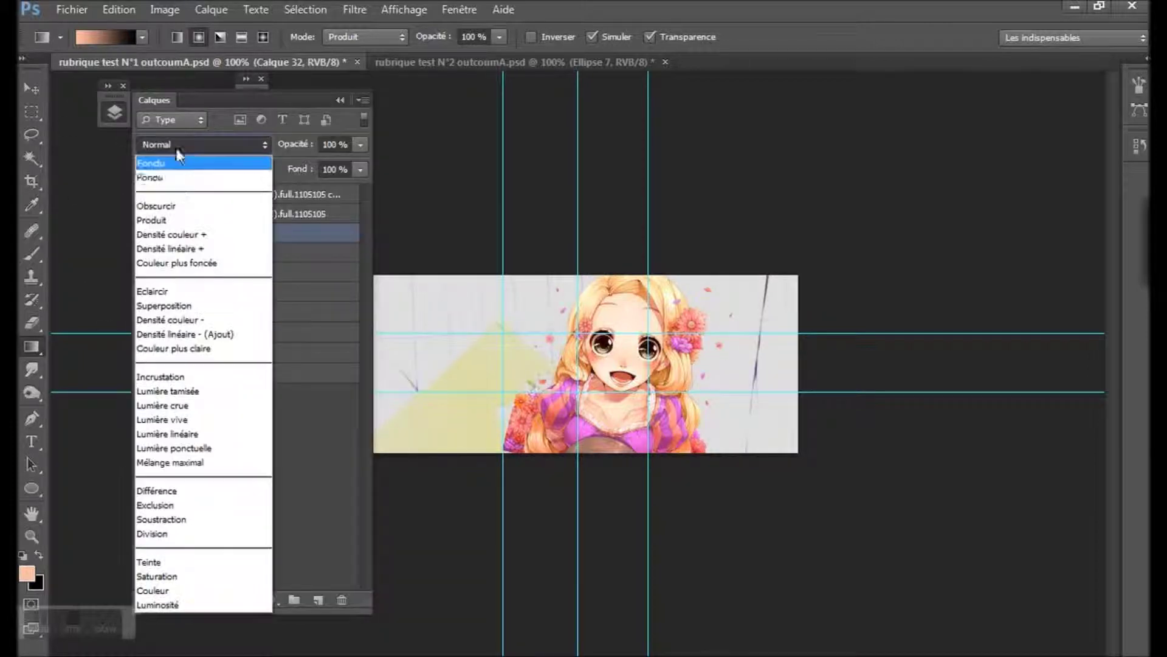
click(177, 533)
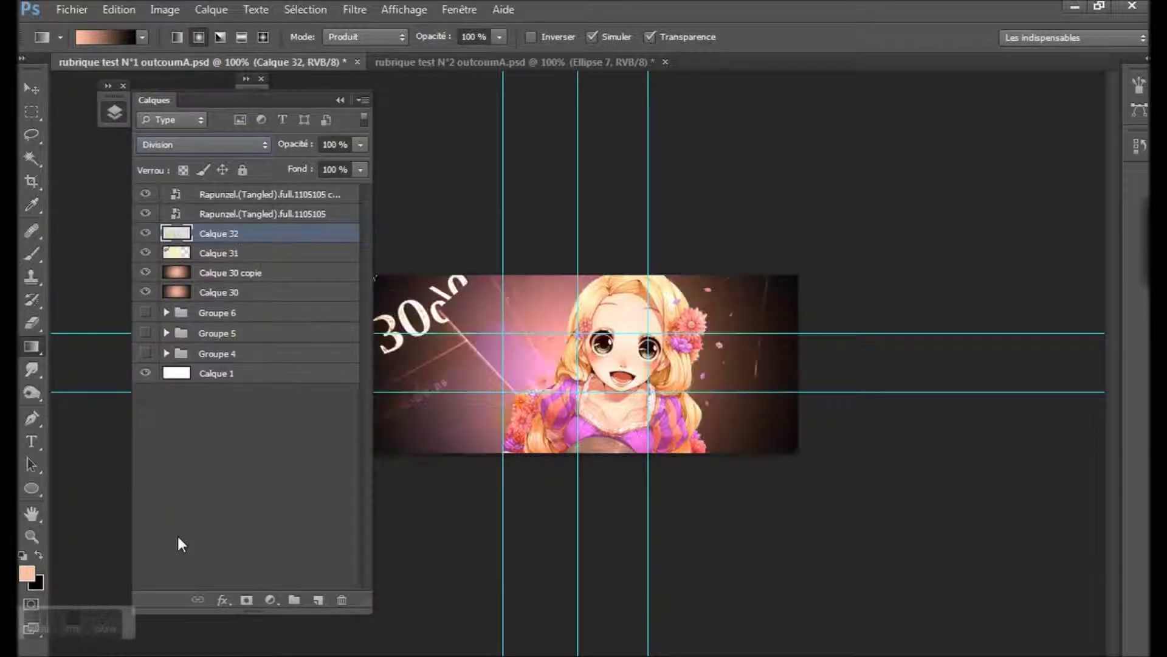
click(339, 100)
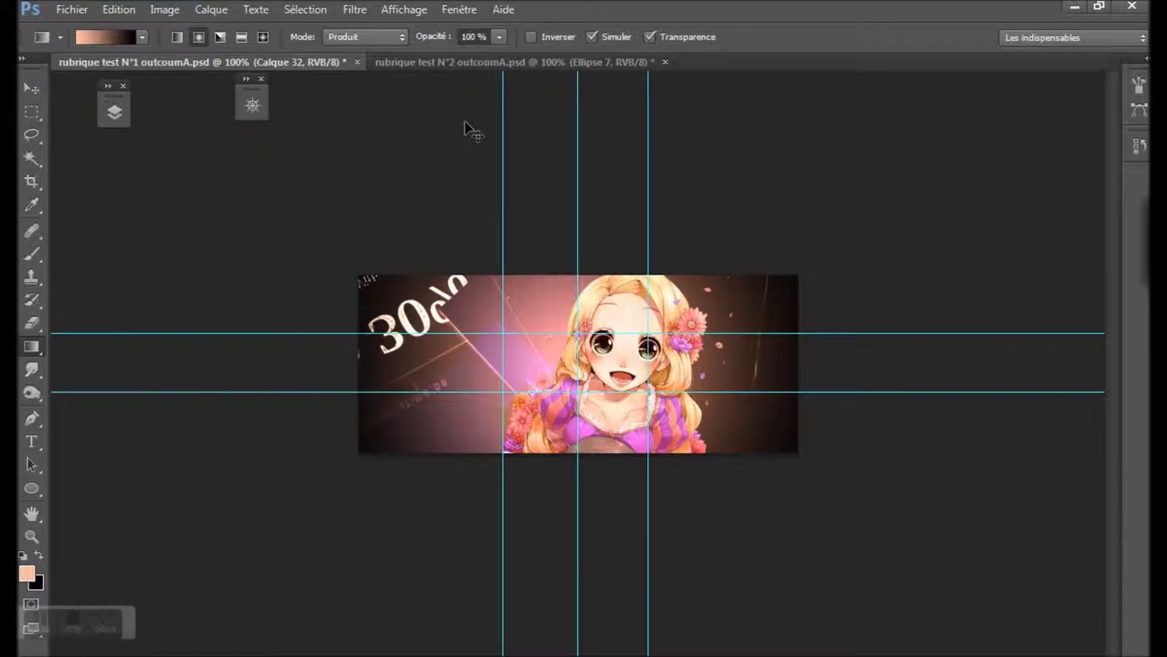
Rotate the second texture layer to about -115° and move it so it covers the banner behind the render.
key(ctrl+t)
drag(829, 207, 876, 498)
drag(461, 384, 416, 380)
drag(838, 239, 383, 456)
drag(635, 494, 638, 413)
drag(1007, 369, 1009, 280)
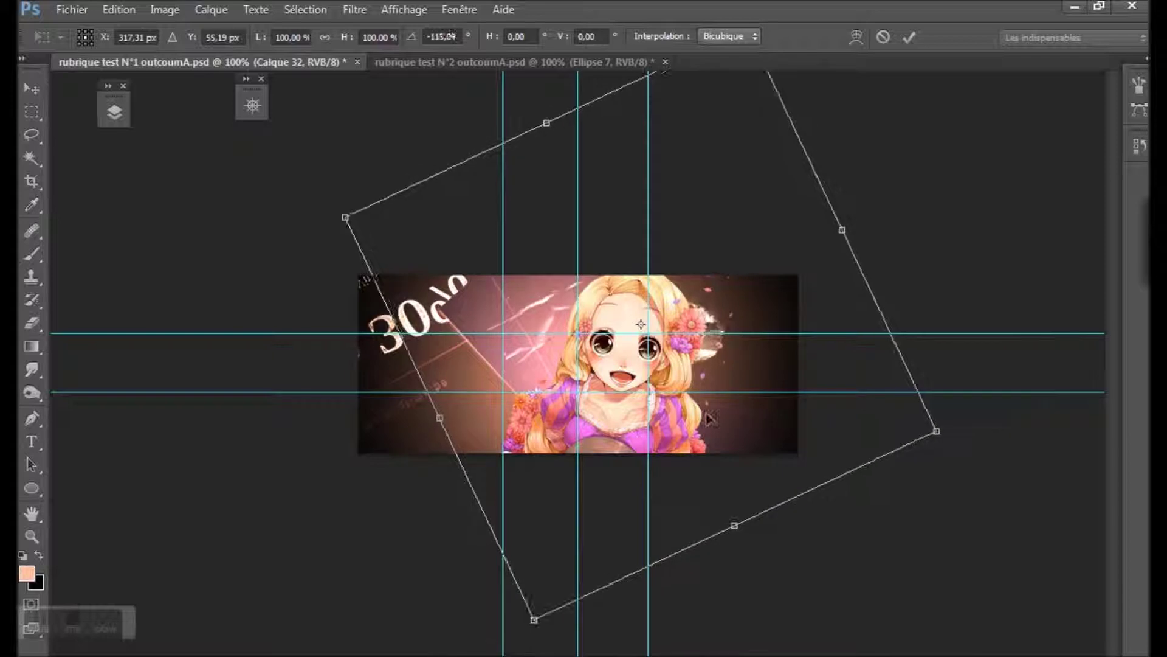
Refine the second texture's rotation to about -125°, reposition its cracks beside the render's head and apply the transform.
drag(621, 420, 612, 432)
drag(1005, 409, 1000, 268)
drag(608, 415, 615, 382)
drag(1003, 235, 991, 268)
drag(598, 437, 597, 441)
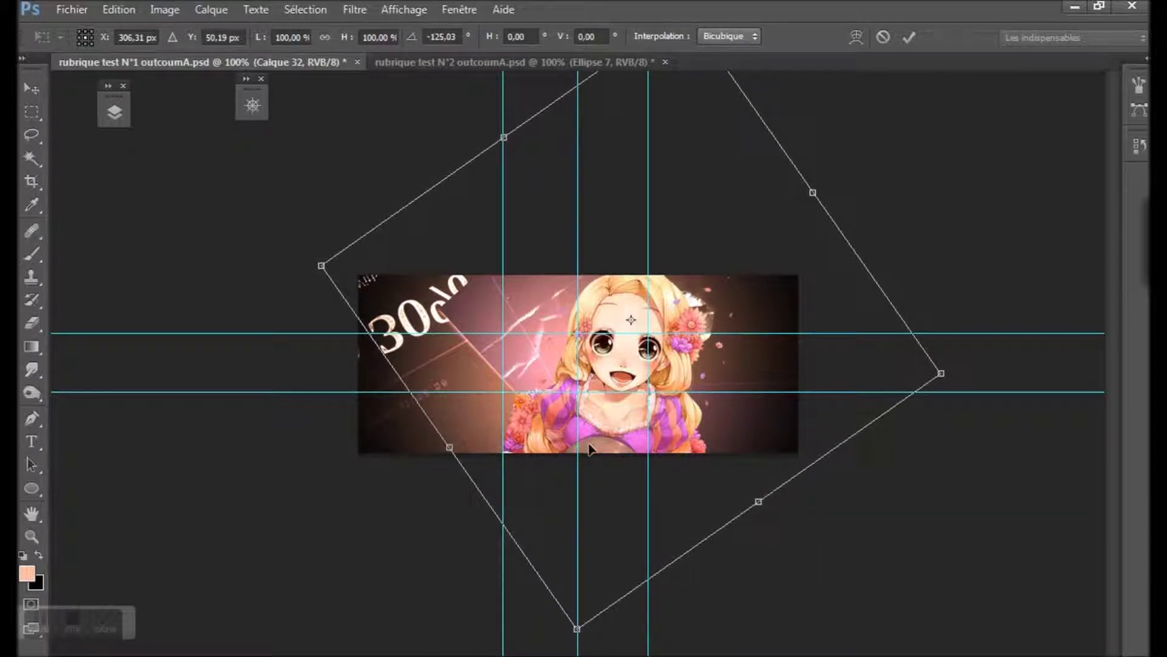
key(Return)
key(g)
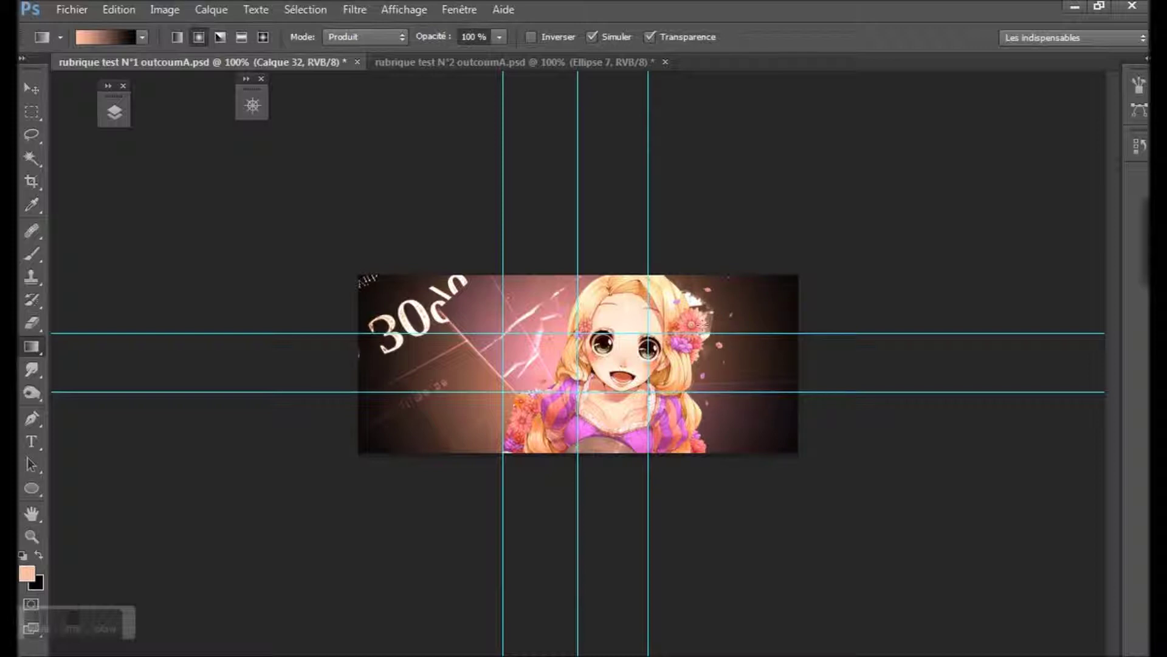
Hide and show Calque 32 to compare the banner with and without the second texture.
click(113, 113)
click(146, 234)
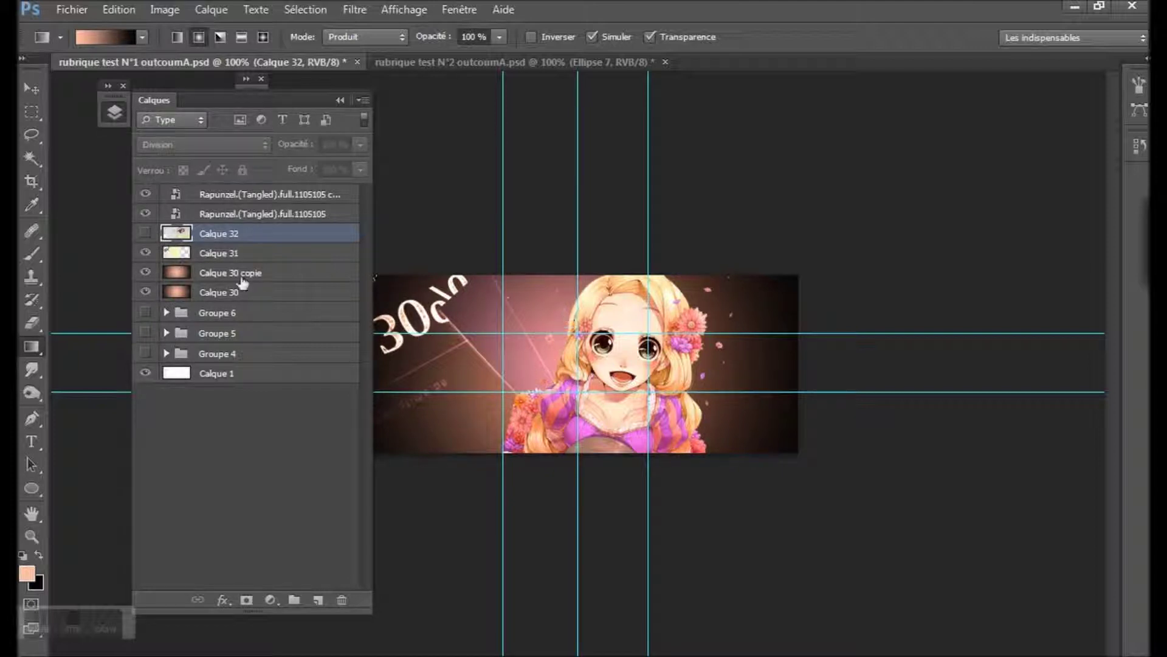
click(146, 234)
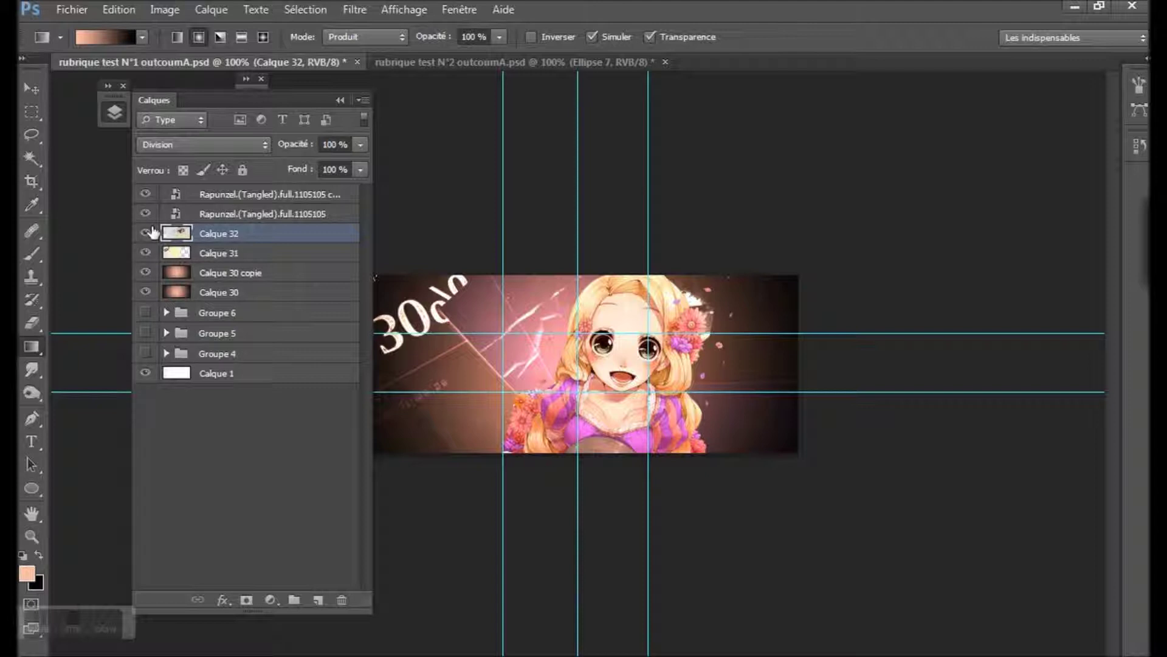
click(338, 101)
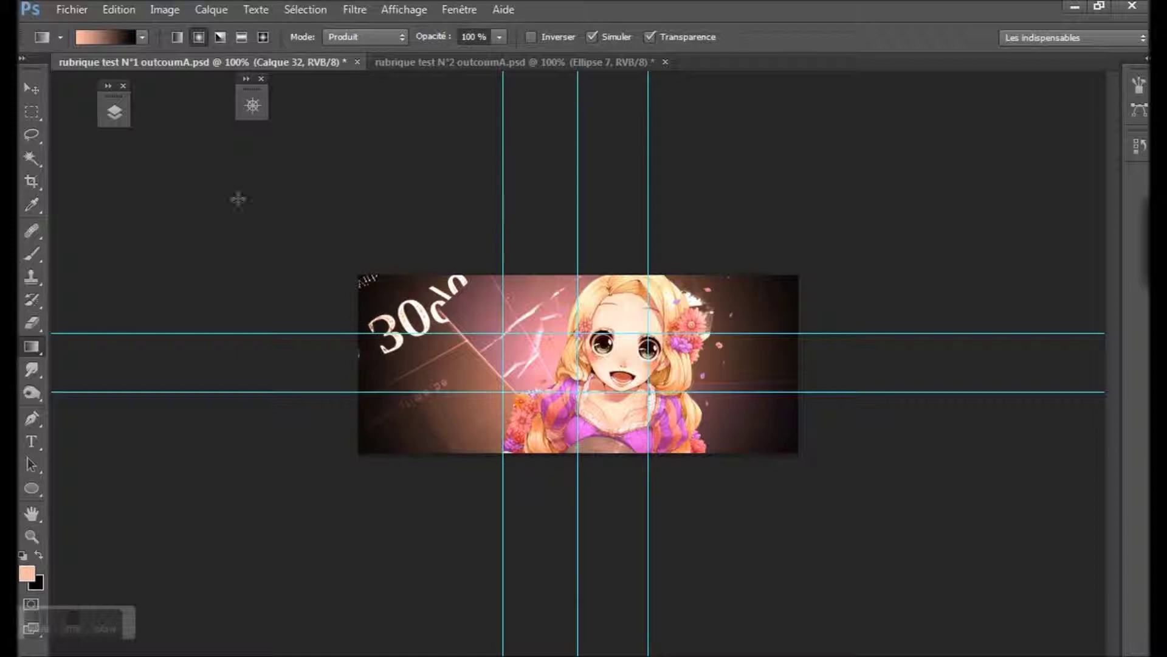
Add a layer mask to Calque 32 and return to the layer's own image.
click(113, 113)
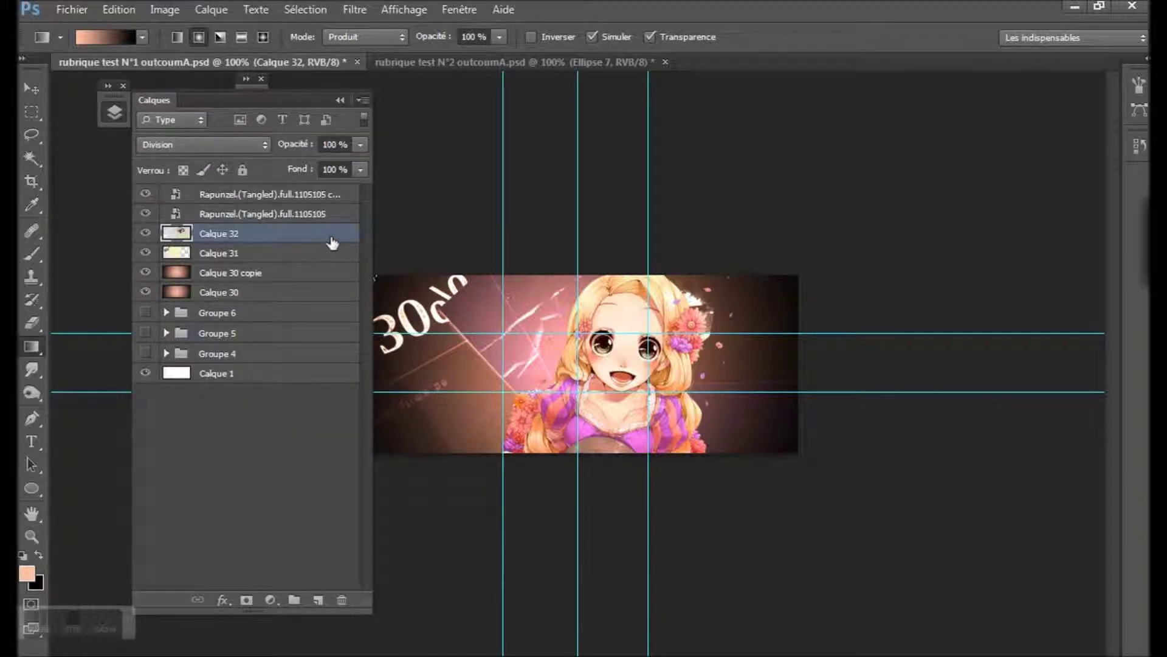
click(246, 601)
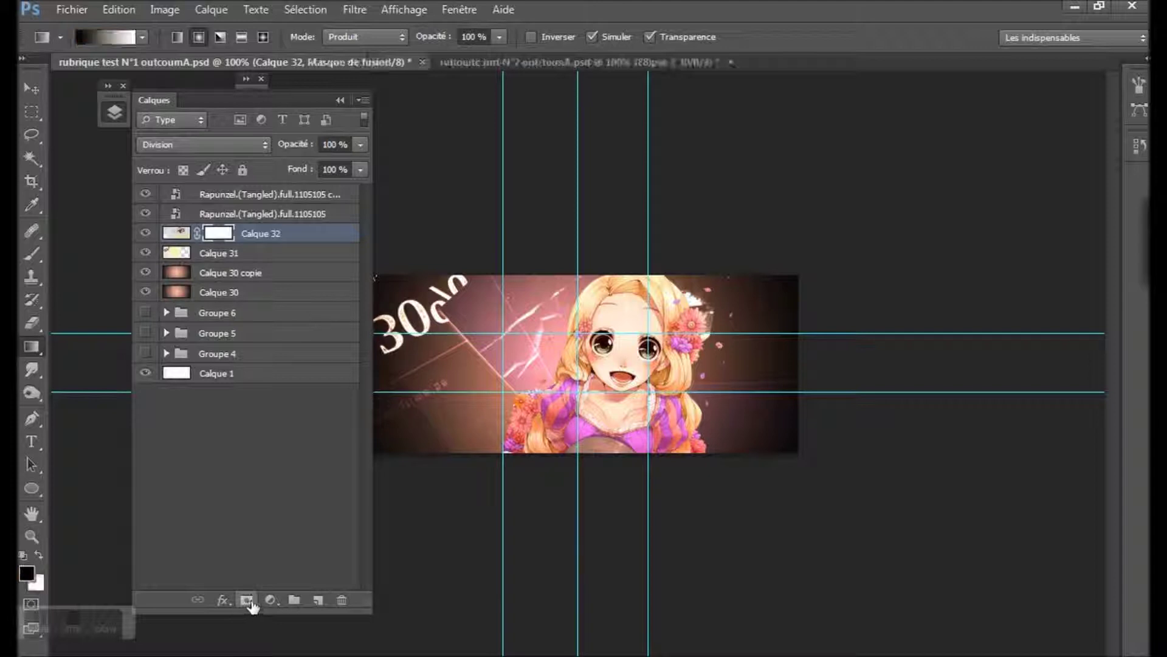
key(ctrl+2)
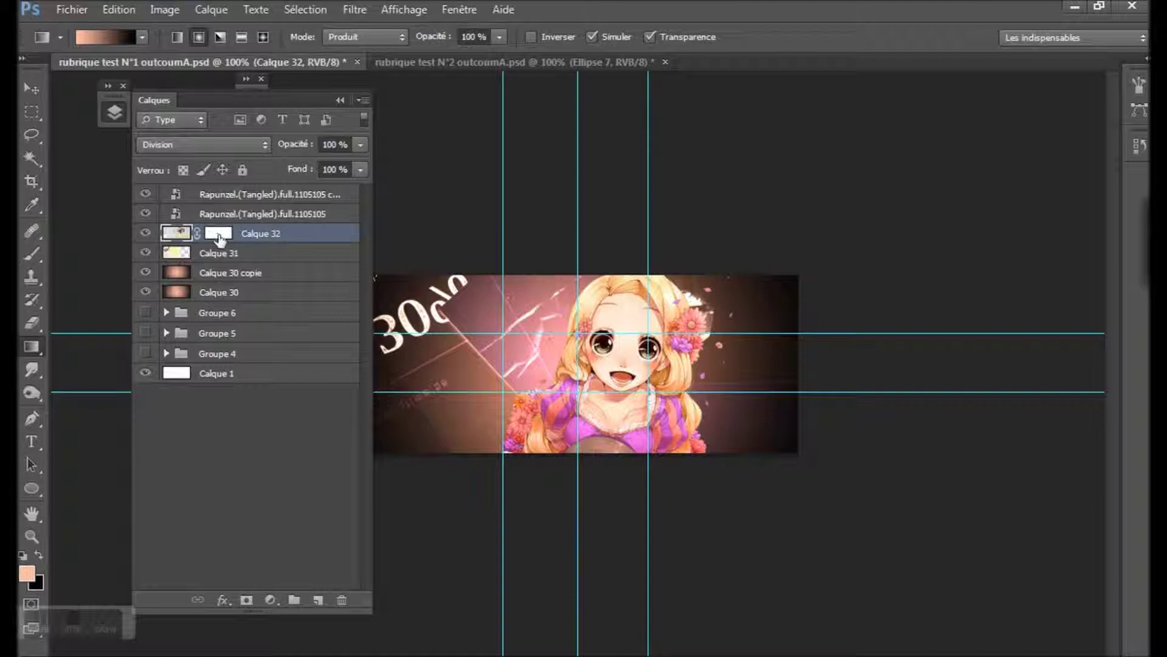
Set up a soft round brush with a size of 57 px and 0% hardness.
click(35, 257)
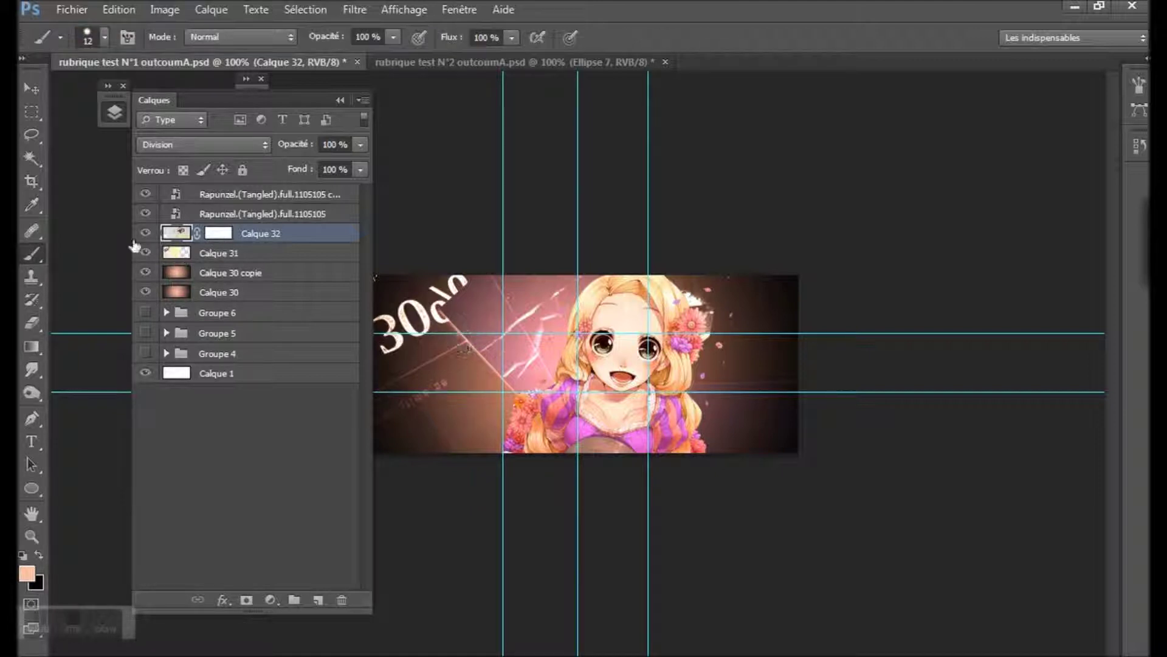
right_click(456, 368)
mouse_move(487, 399)
mouse_down()
mouse_move(528, 399)
mouse_move(514, 400)
mouse_up()
drag(648, 445, 633, 444)
drag(549, 449, 476, 435)
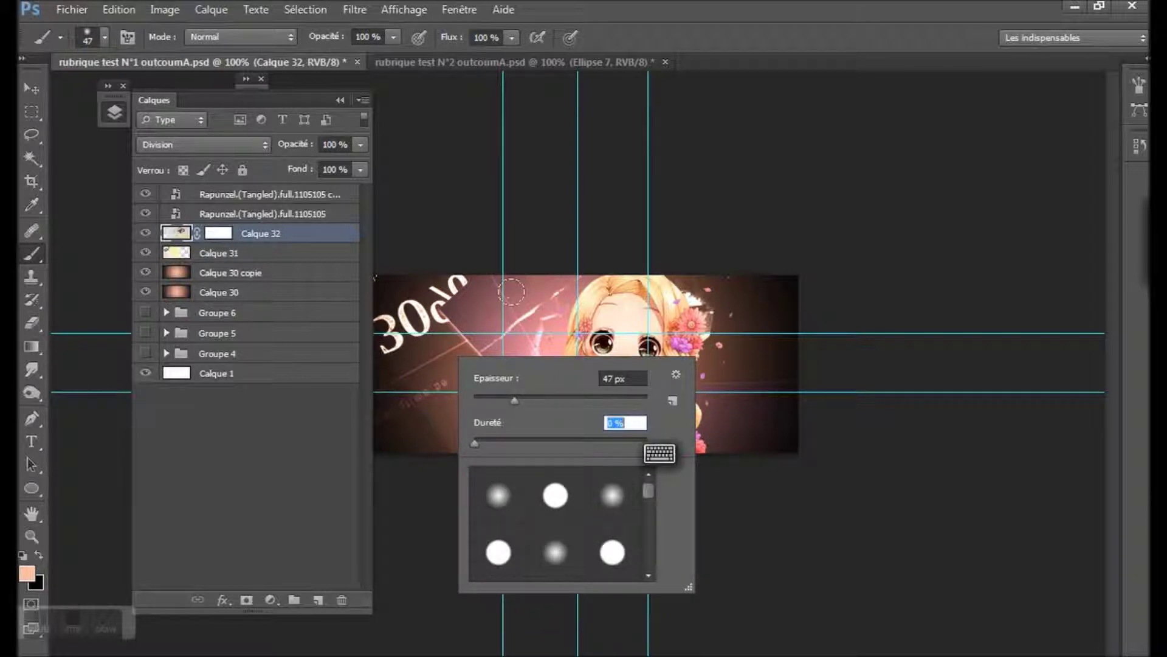
drag(515, 400, 522, 400)
key(Return)
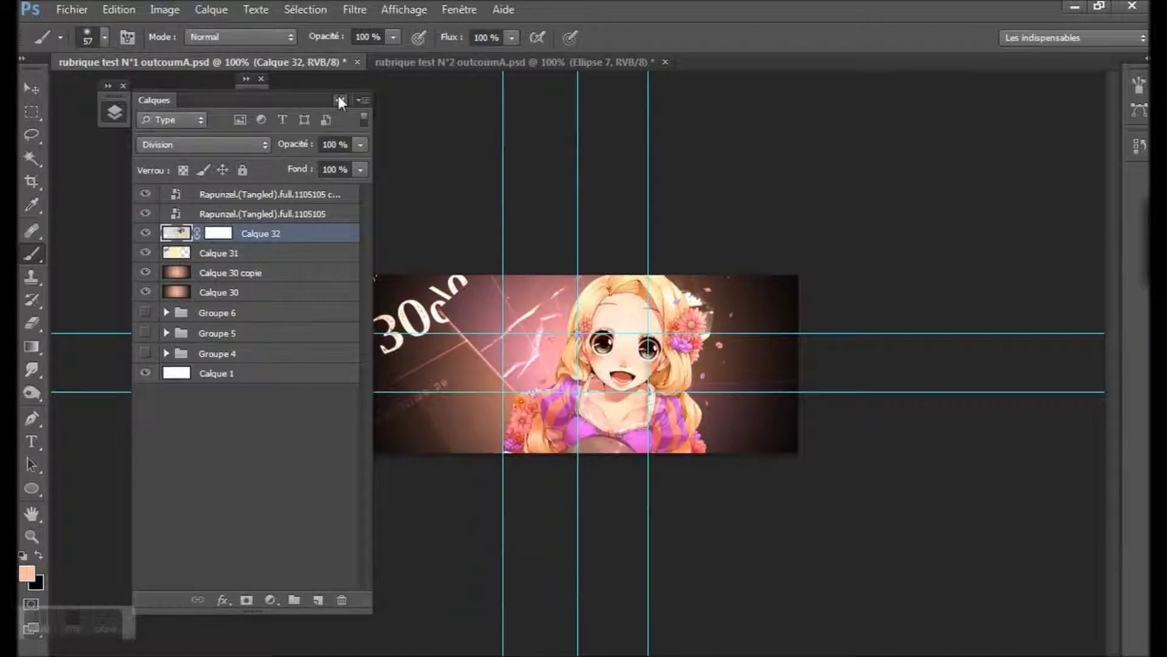
Change the foreground colour to black (000000).
click(340, 100)
mouse_move(401, 383)
mouse_down()
mouse_move(383, 365)
mouse_move(395, 347)
mouse_up()
click(31, 571)
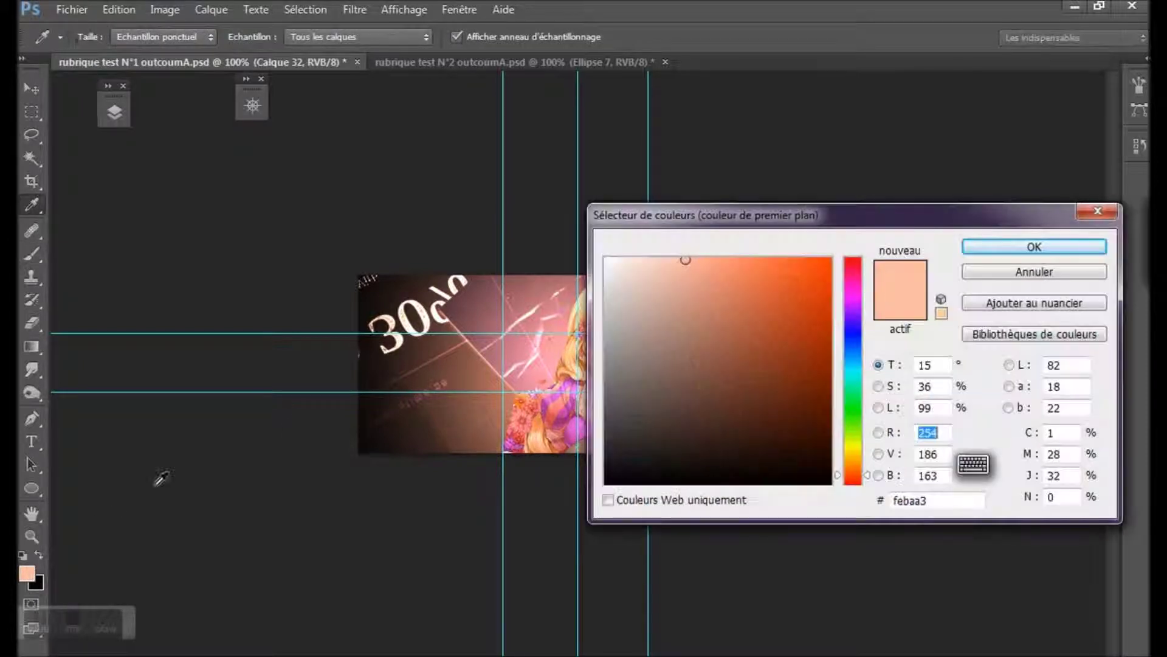
mouse_move(682, 373)
mouse_down()
mouse_move(651, 391)
mouse_move(593, 494)
mouse_up()
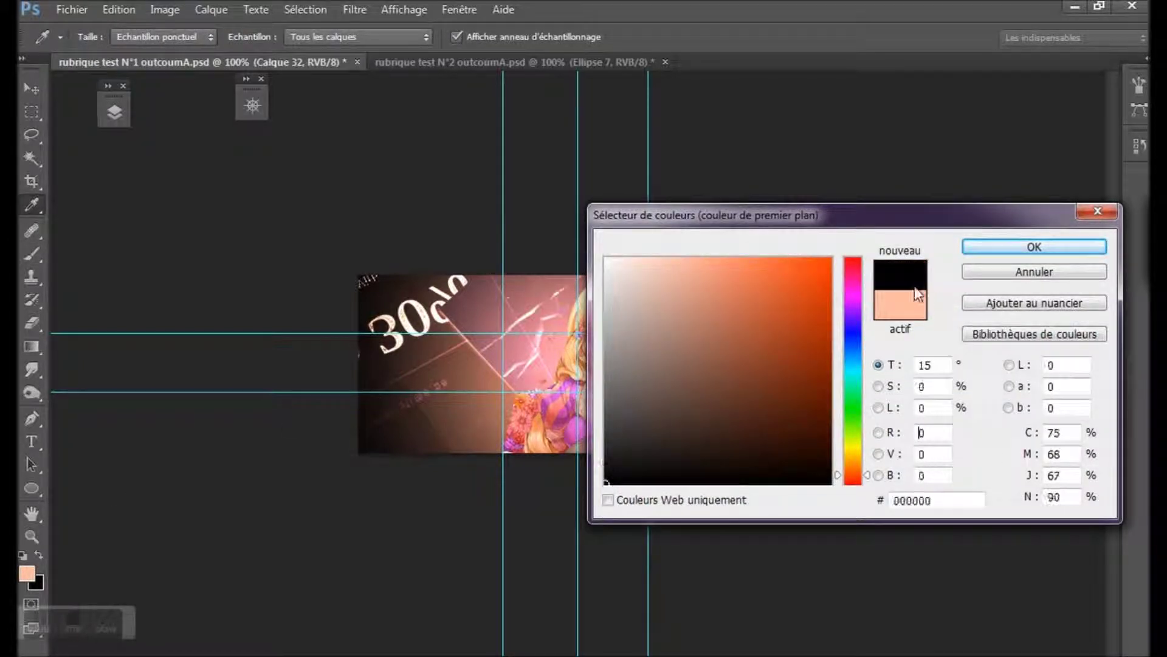
click(1012, 246)
Select Calque 32's mask, try brushing out its lower-left area in black and paint it back with white.
click(125, 123)
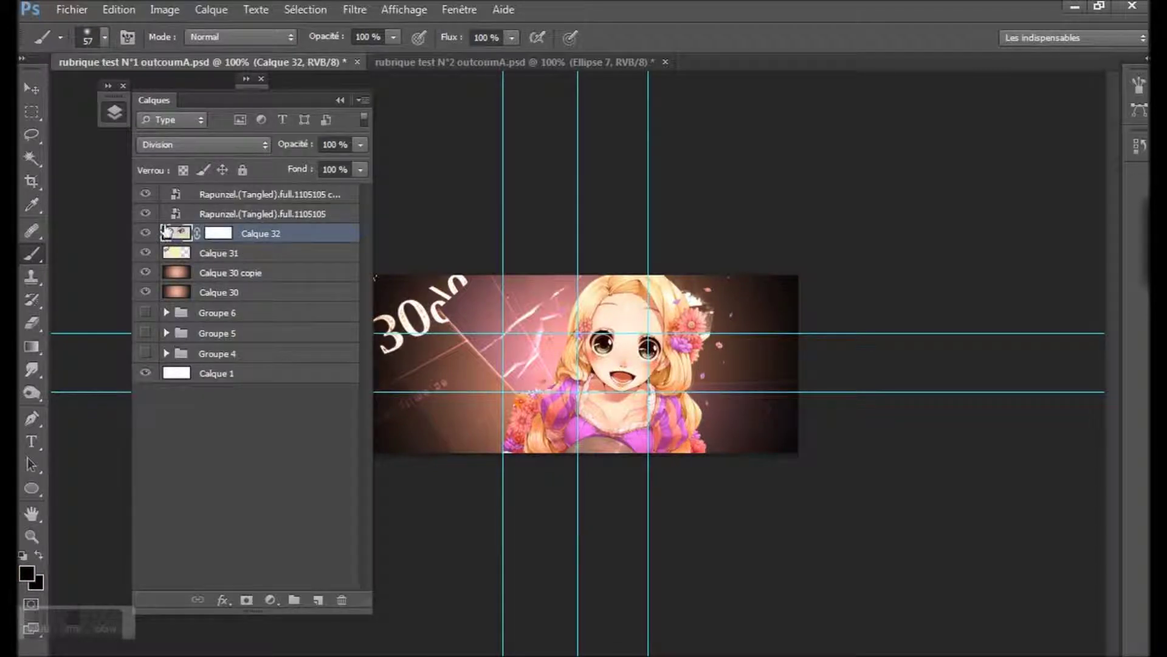
click(220, 237)
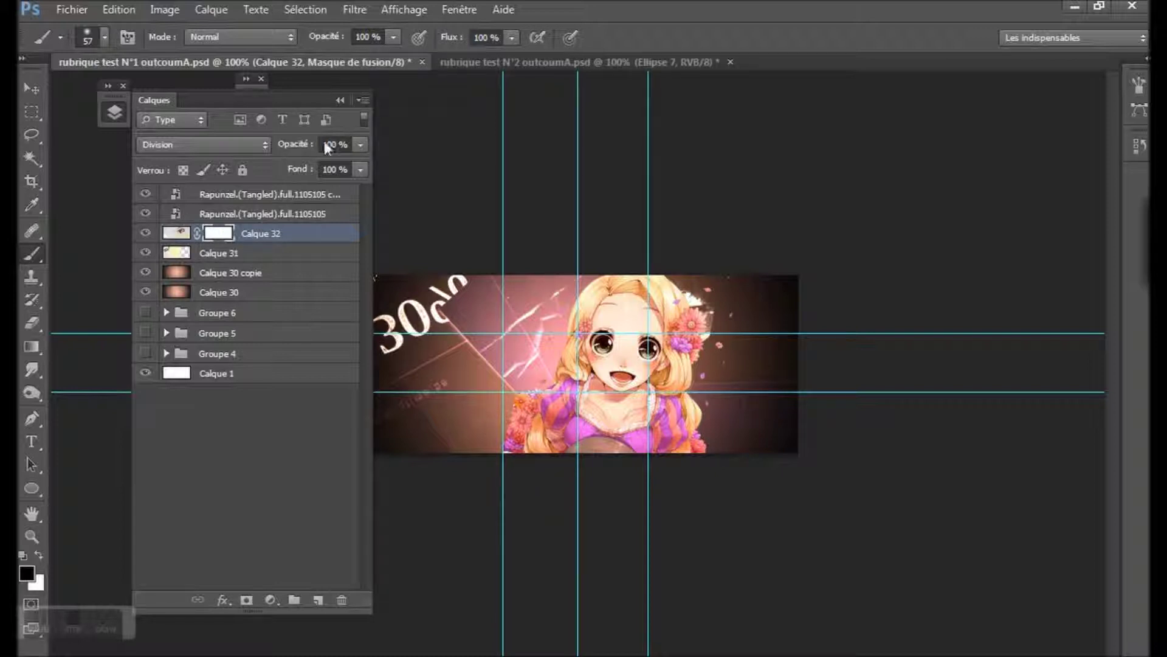
click(339, 100)
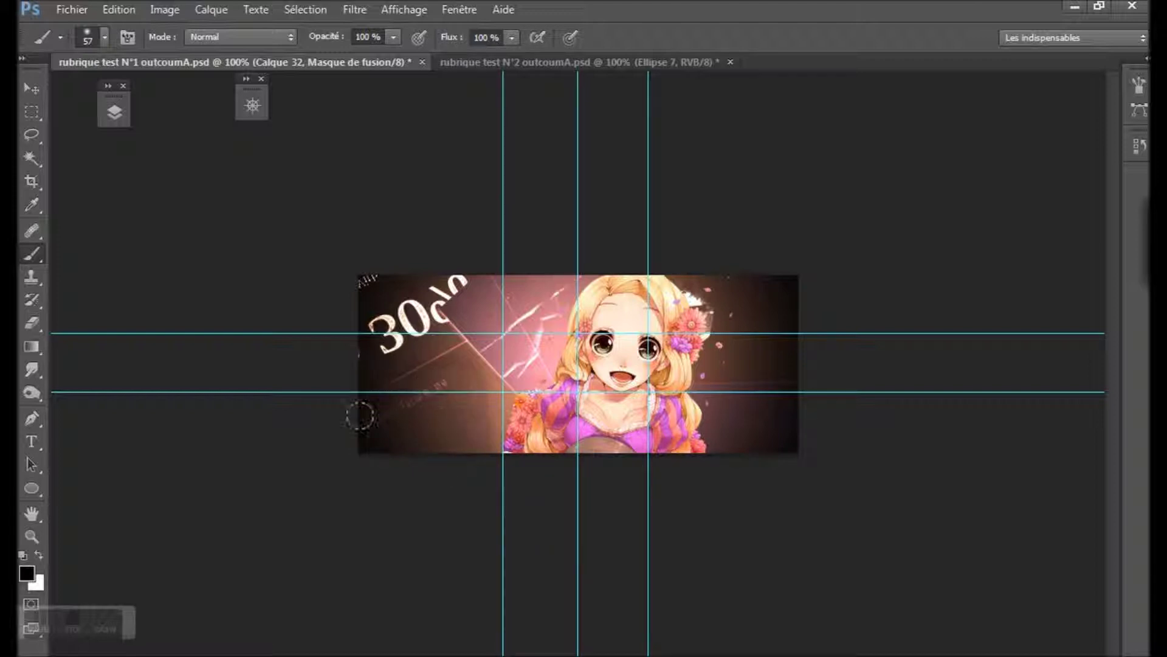
click(39, 555)
mouse_move(456, 372)
mouse_down()
mouse_move(447, 413)
mouse_move(436, 407)
mouse_move(450, 368)
mouse_move(414, 356)
mouse_move(434, 356)
mouse_move(448, 412)
mouse_move(420, 413)
mouse_move(482, 443)
mouse_move(443, 433)
mouse_up()
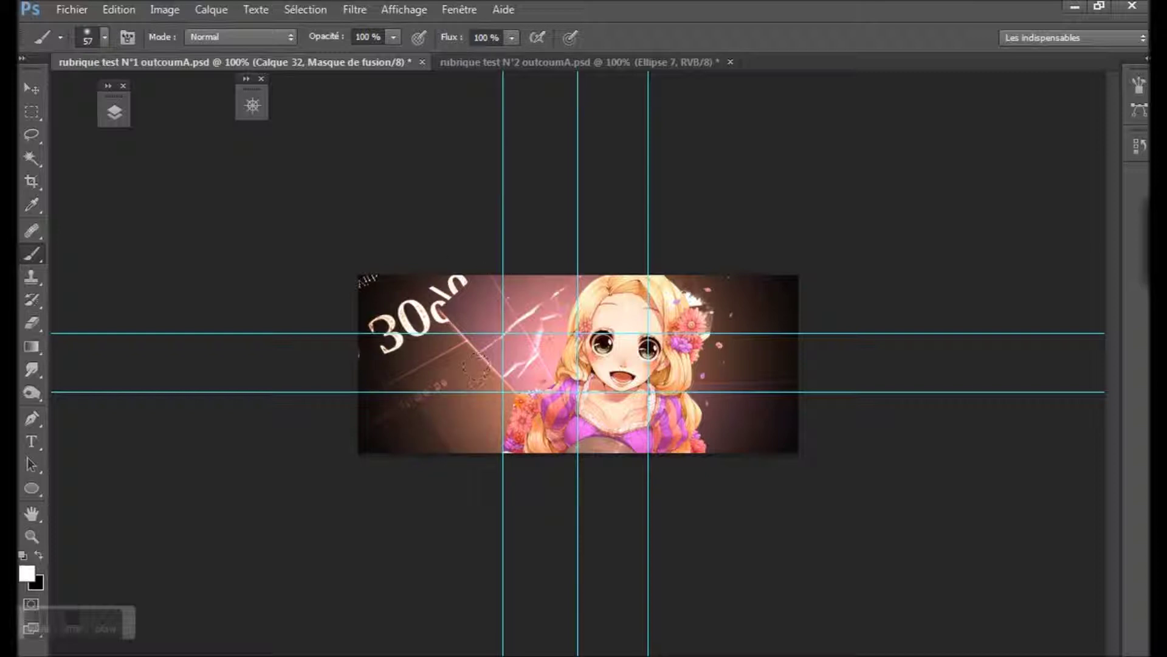
Fade Calque 32 out in the banner's lower-left area with a reversed linear gradient on its mask.
click(34, 348)
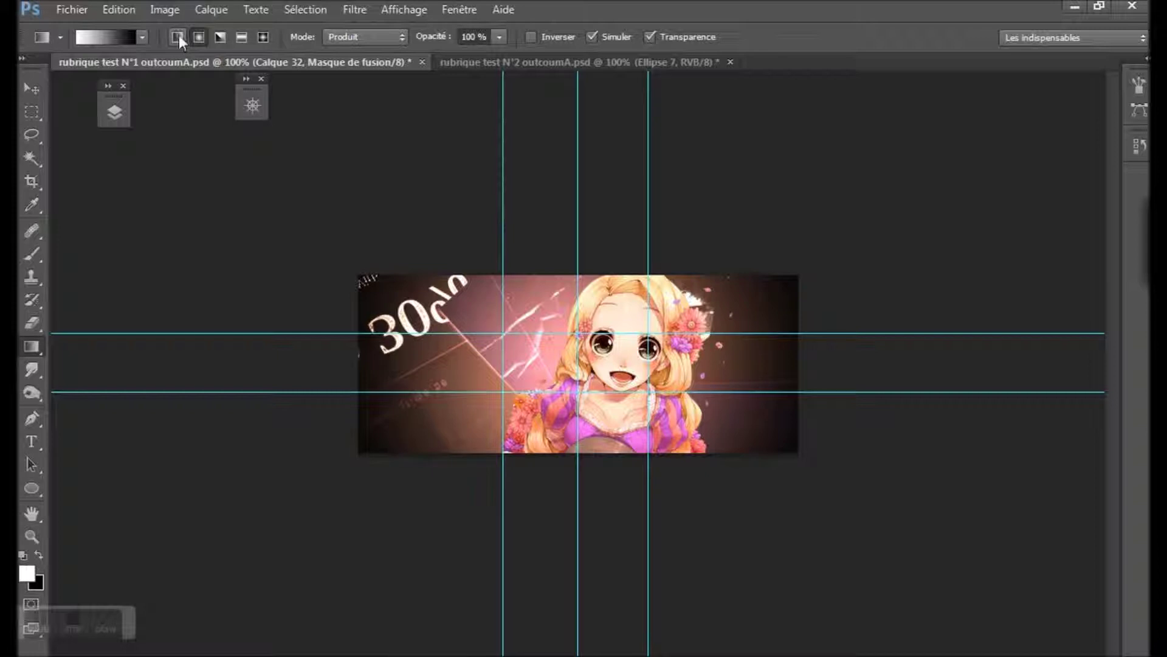
drag(433, 408, 401, 433)
key(ctrl+z)
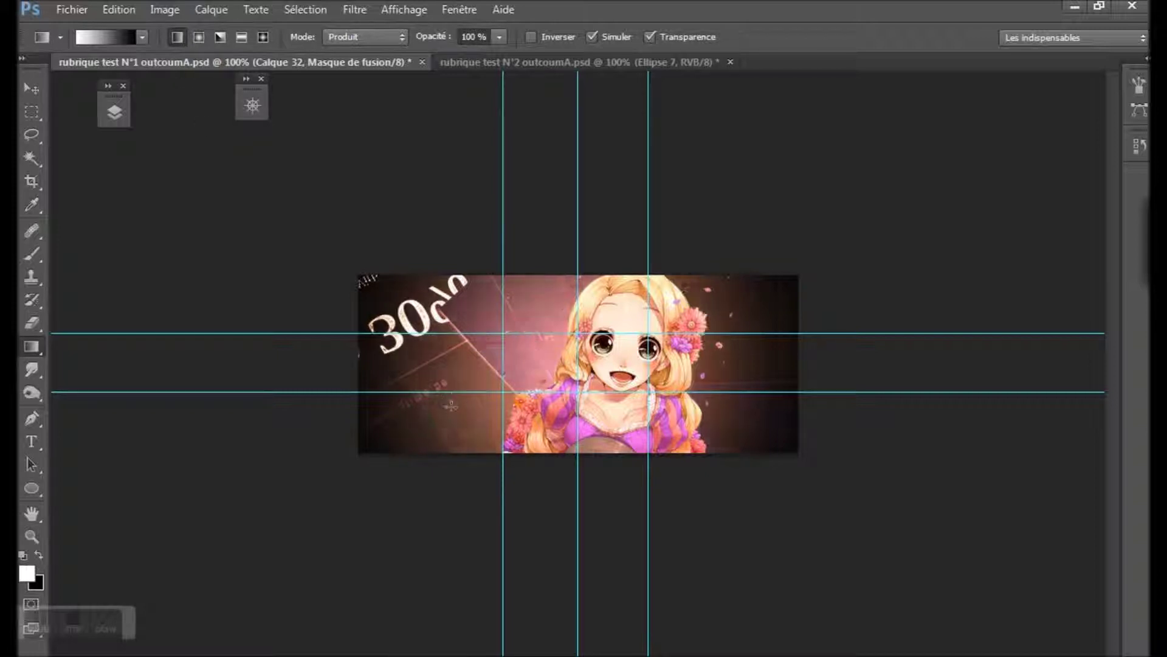
key(ctrl+z)
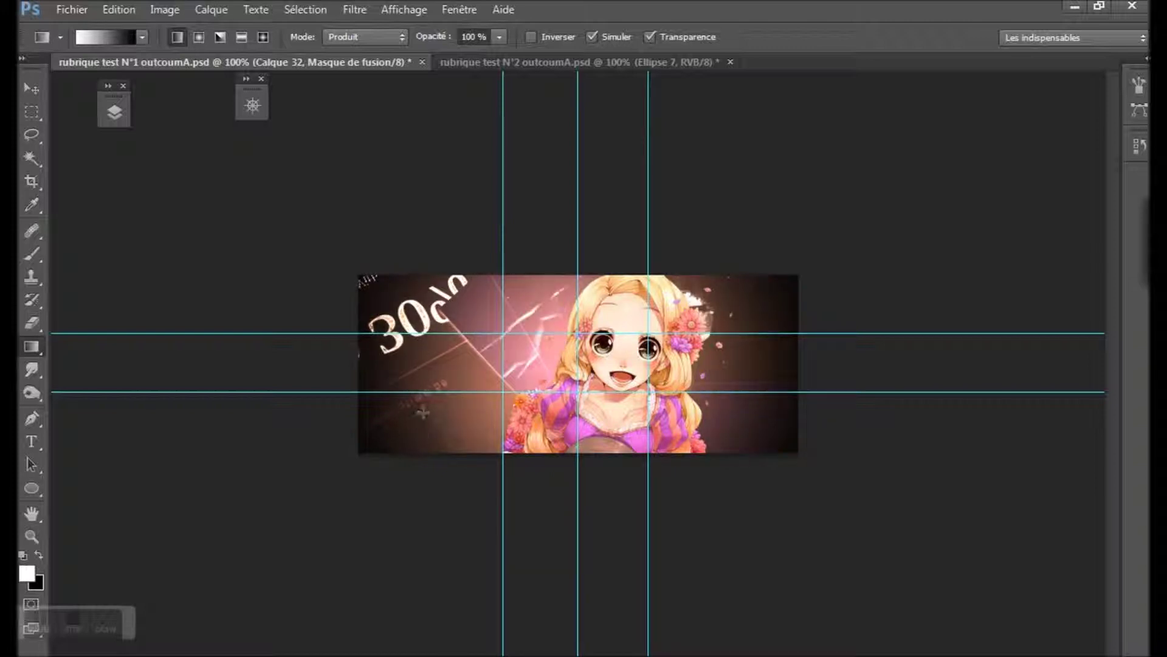
click(531, 37)
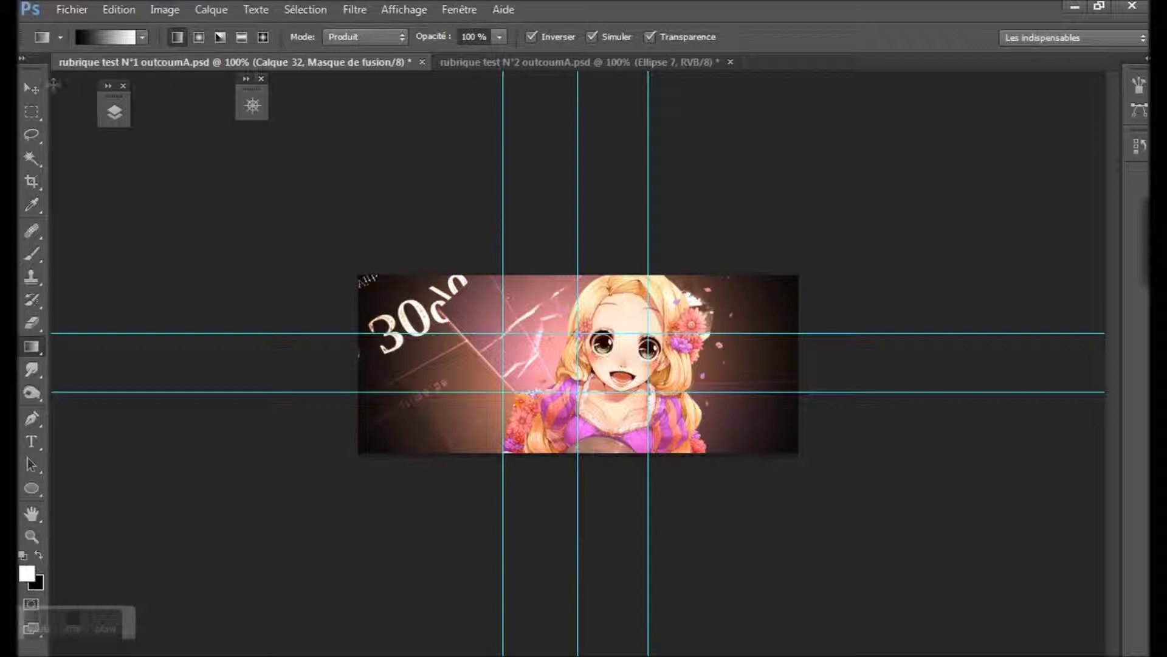
drag(452, 402, 412, 430)
drag(432, 363, 392, 417)
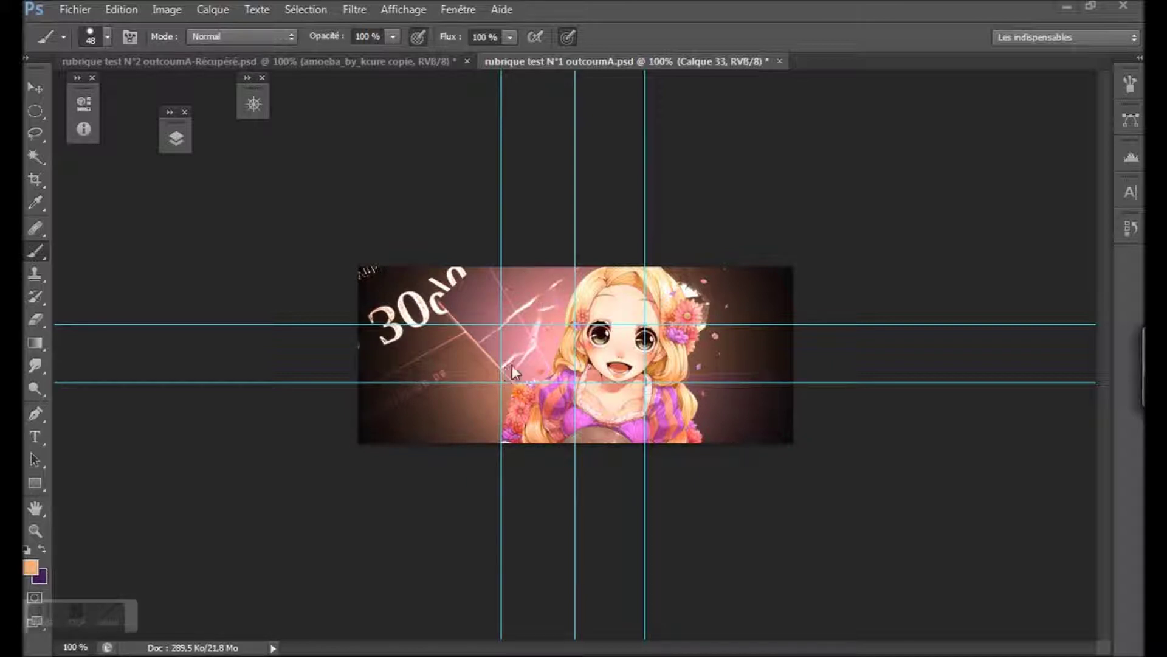
Select the image of Calque 32 and set the layer's blend mode to Normal.
click(175, 138)
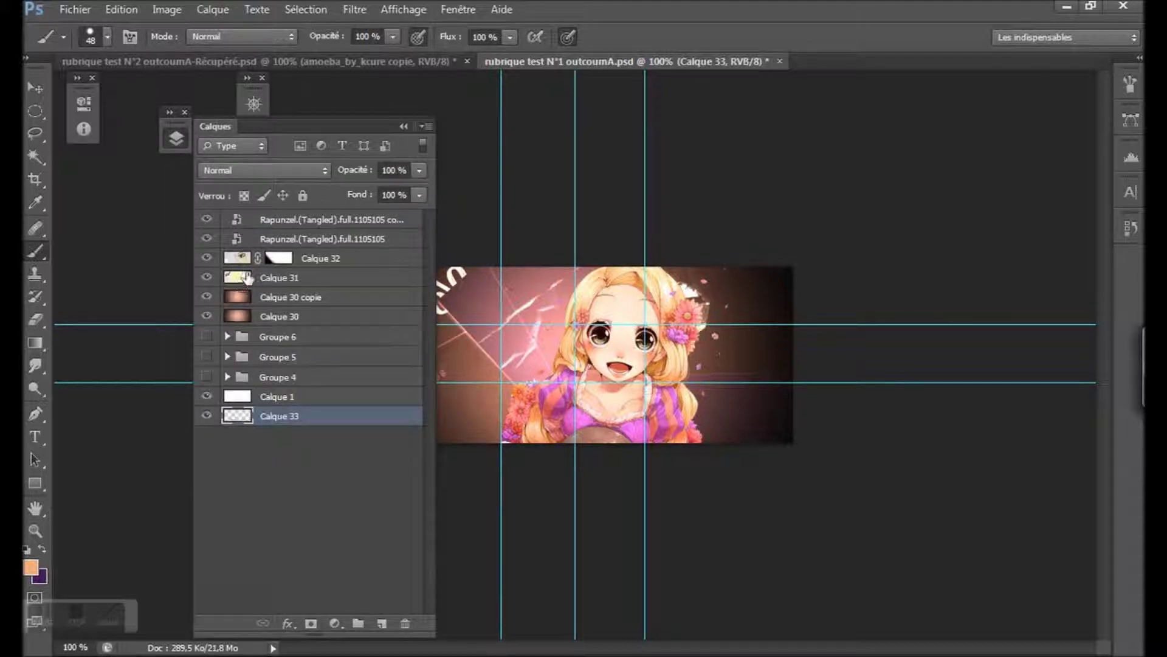
click(340, 258)
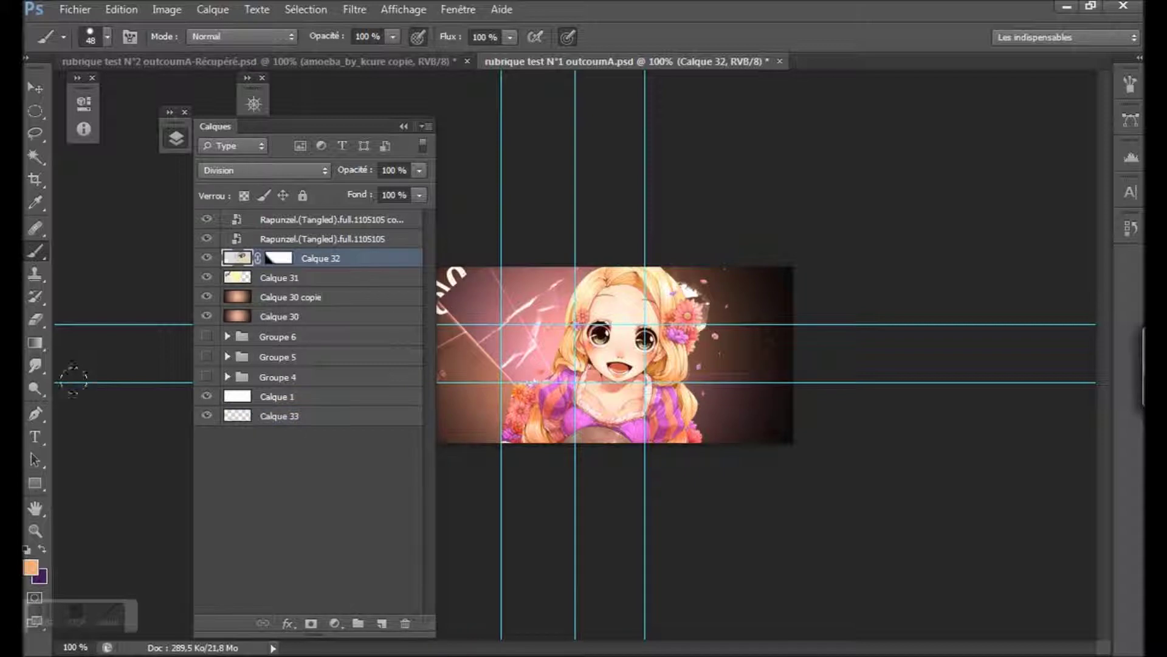
click(260, 171)
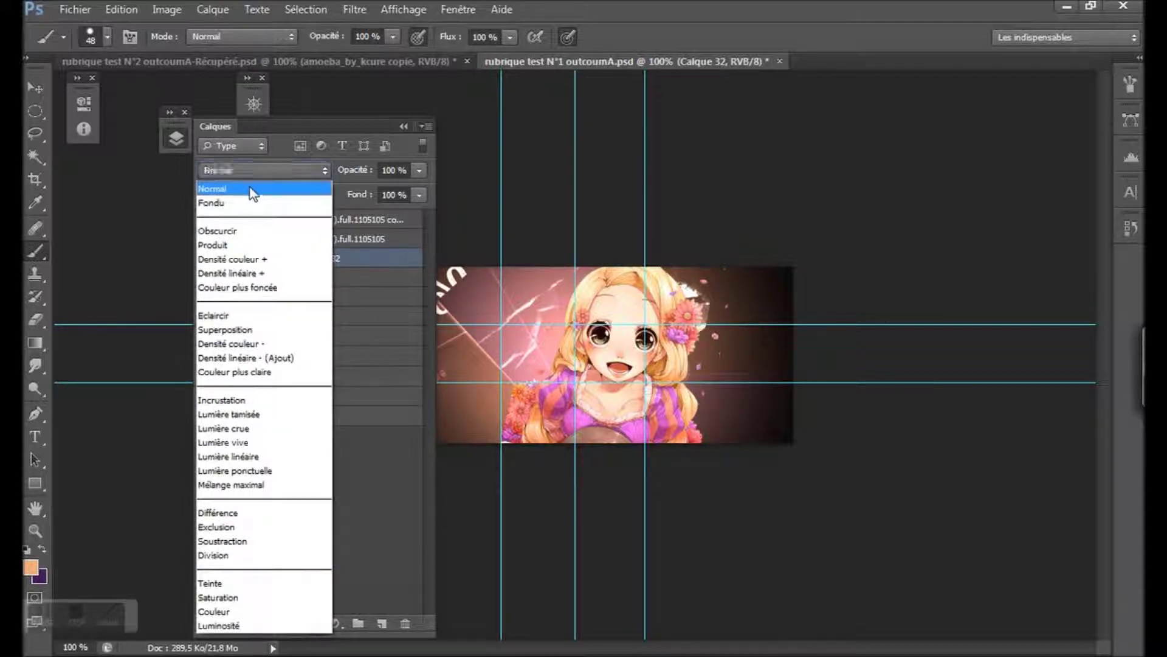
click(252, 189)
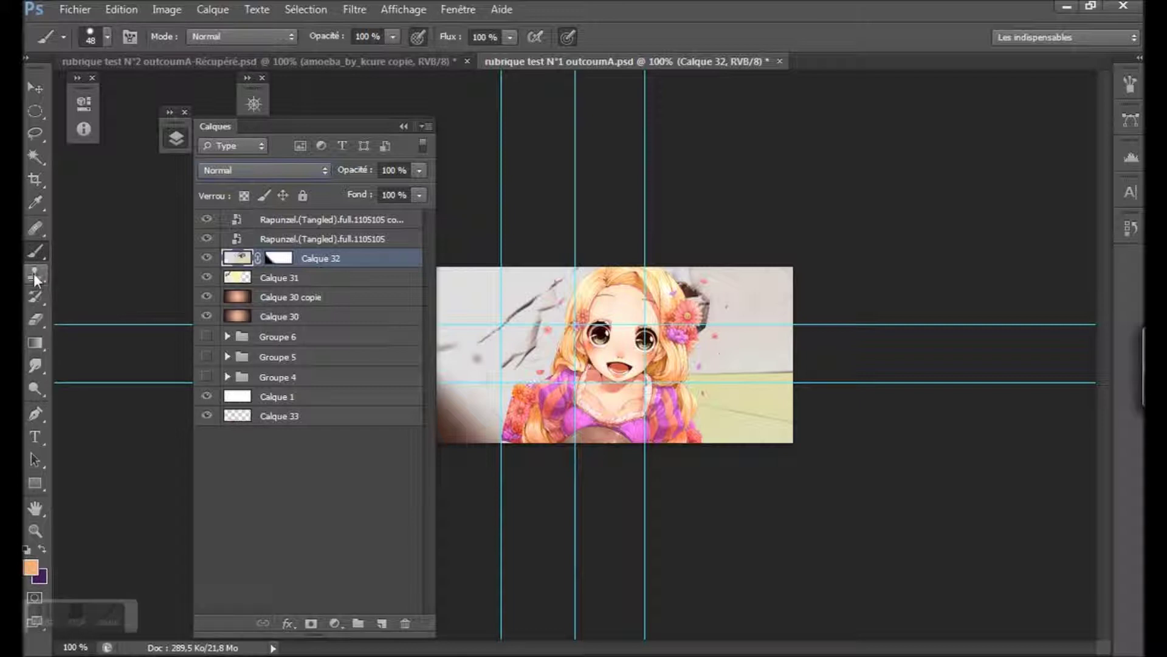
Activate the Clone Stamp tool (Tampon de duplication) for retouching Calque 32.
click(36, 275)
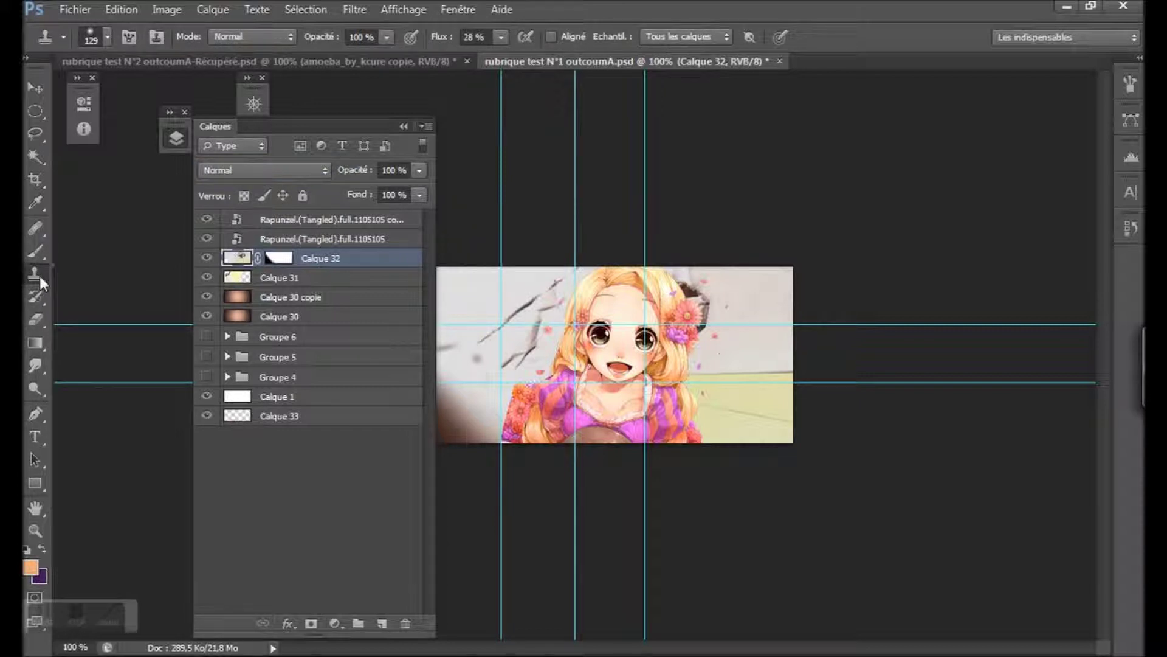
right_click(39, 275)
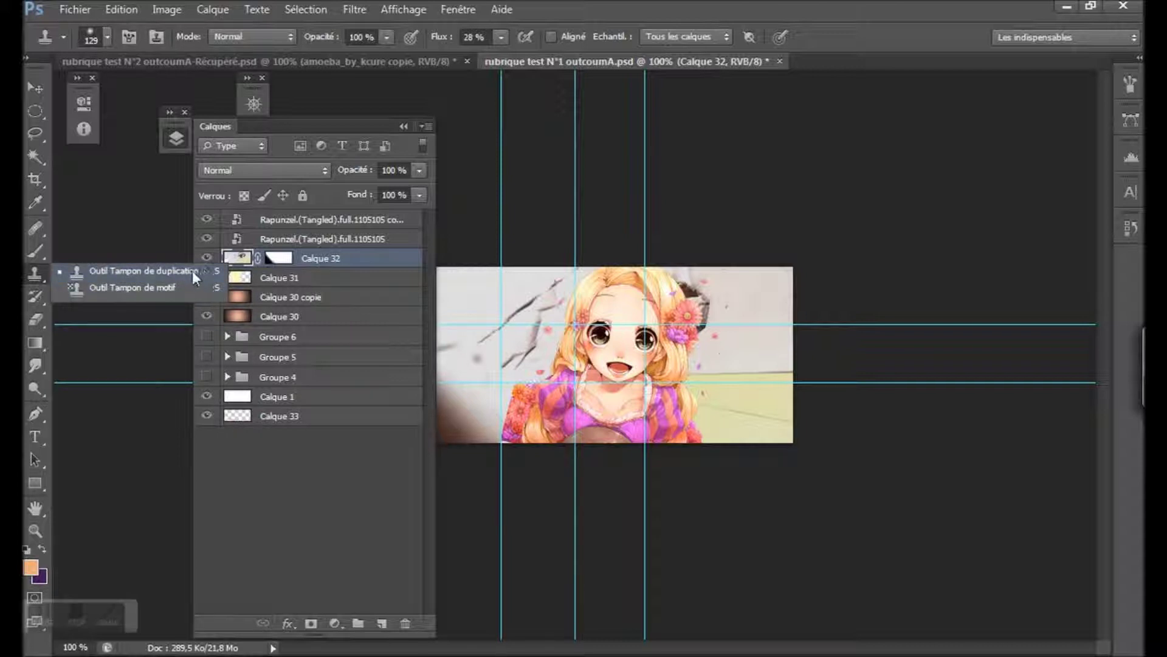
click(207, 276)
click(404, 126)
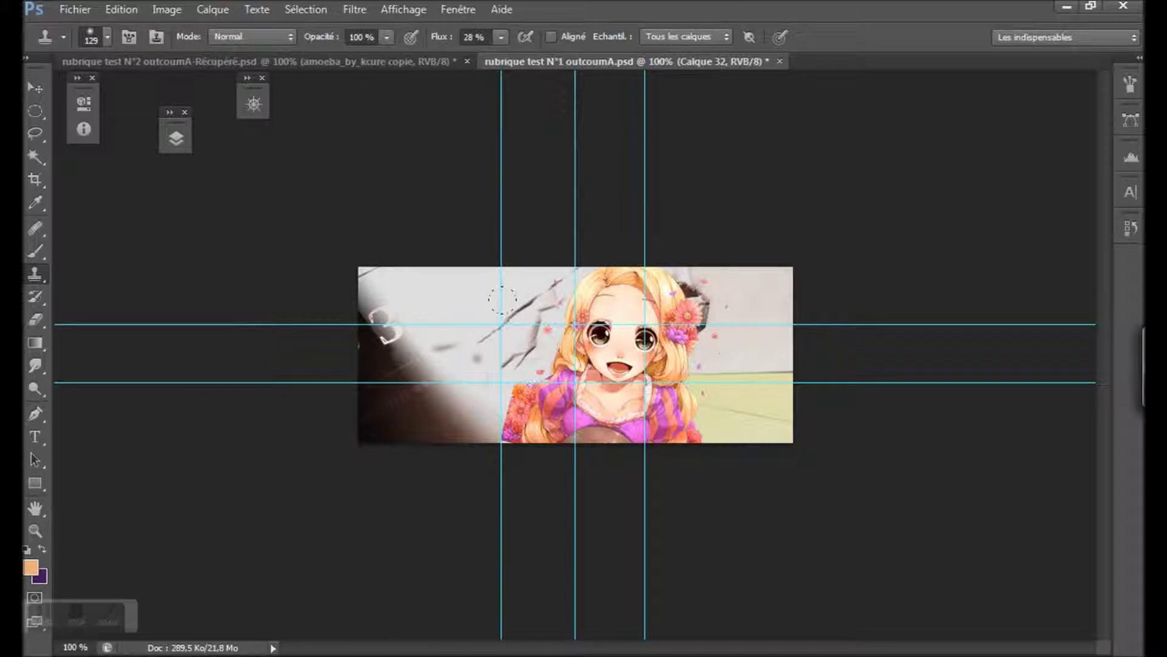
Sample the light wall in the banner's upper-left area and try cloning it over the cracks and the render.
drag(499, 301, 521, 307)
key(alt)
alt+click(450, 294)
mouse_move(535, 377)
mouse_down()
mouse_move(487, 321)
mouse_move(510, 307)
mouse_move(511, 340)
mouse_move(534, 322)
mouse_move(529, 304)
mouse_move(519, 347)
mouse_move(508, 316)
mouse_move(529, 331)
mouse_move(520, 349)
mouse_move(535, 328)
mouse_move(516, 286)
mouse_up()
mouse_move(584, 341)
mouse_down()
mouse_move(632, 371)
mouse_move(662, 322)
mouse_move(638, 365)
mouse_move(602, 285)
mouse_up()
Undo all the trial Clone Stamp strokes on the banner.
key(ctrl+alt+z)
key(ctrl+alt+z)
key(ctrl+alt+z)
key(ctrl+alt+z)
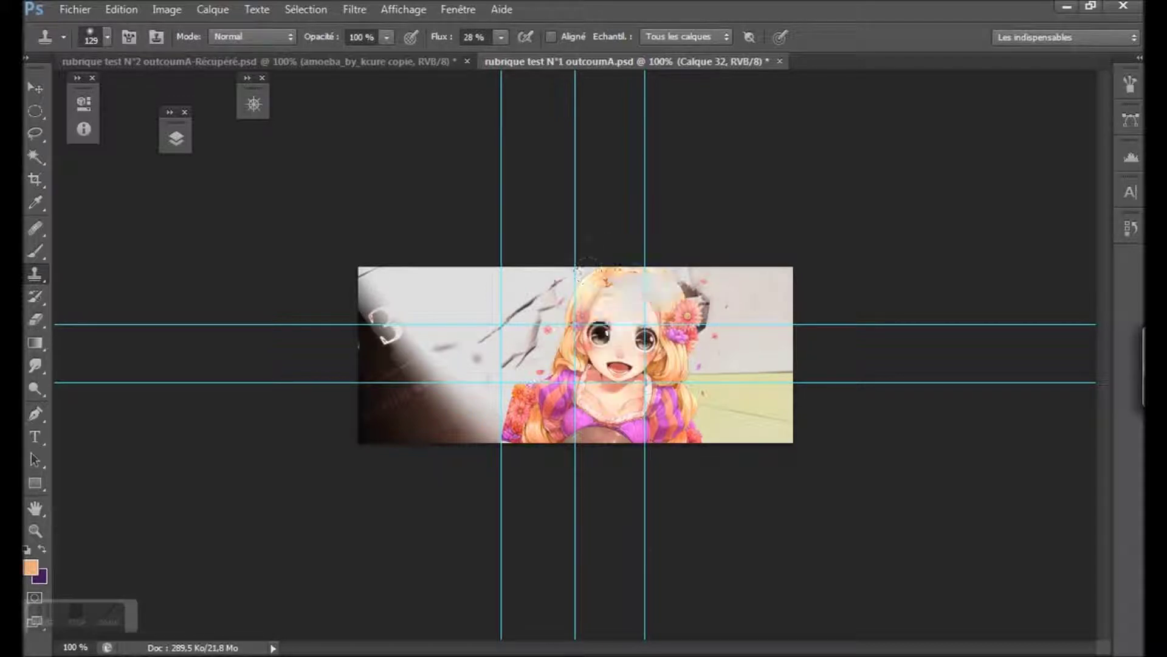
key(ctrl+alt+z)
key(ctrl+alt+z)
key(ctrl+alt+z)
key(ctrl+alt+z)
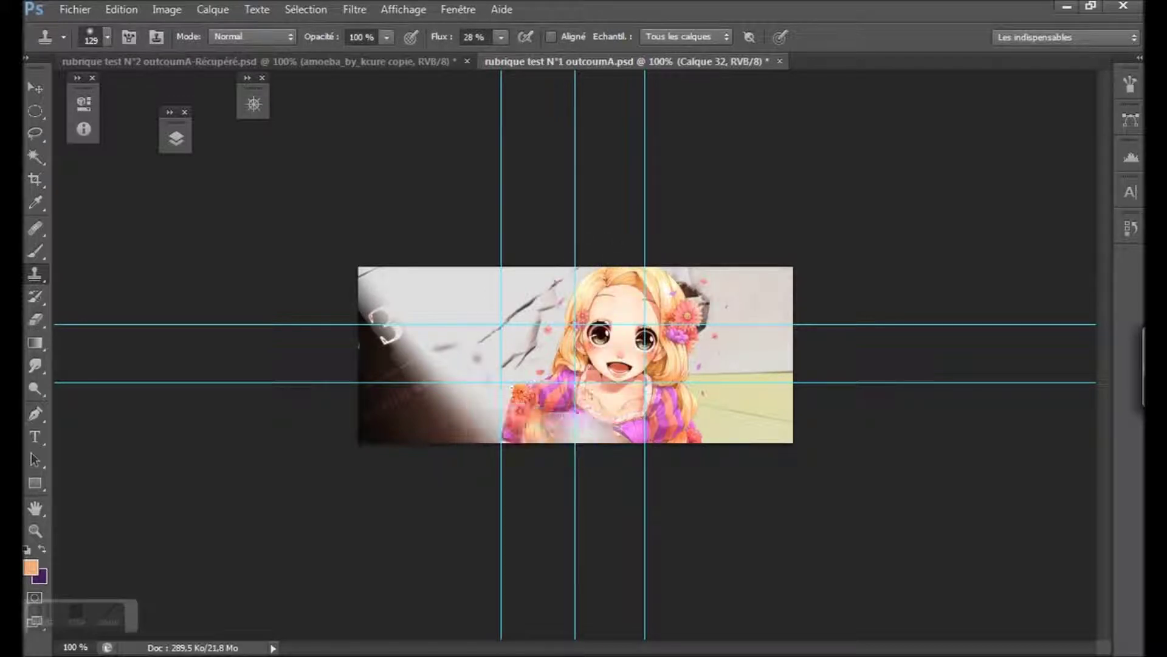
key(ctrl+alt+z)
Set the Clone Stamp brush size to 54 px and its flow to 82%.
right_click(547, 333)
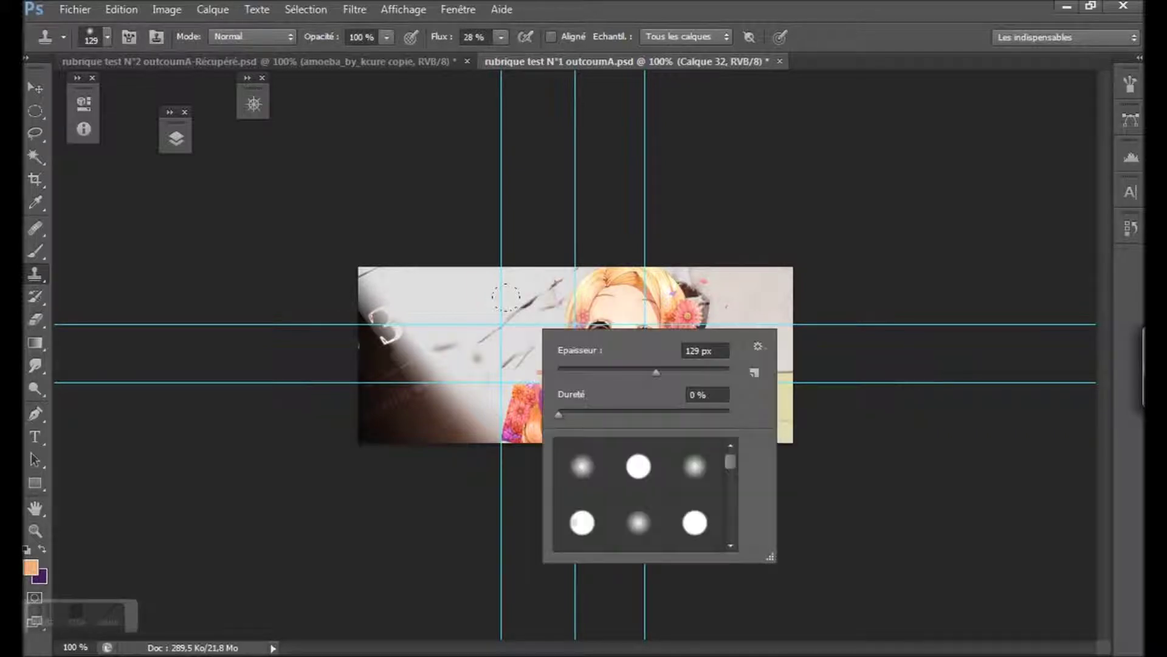
drag(631, 368, 601, 373)
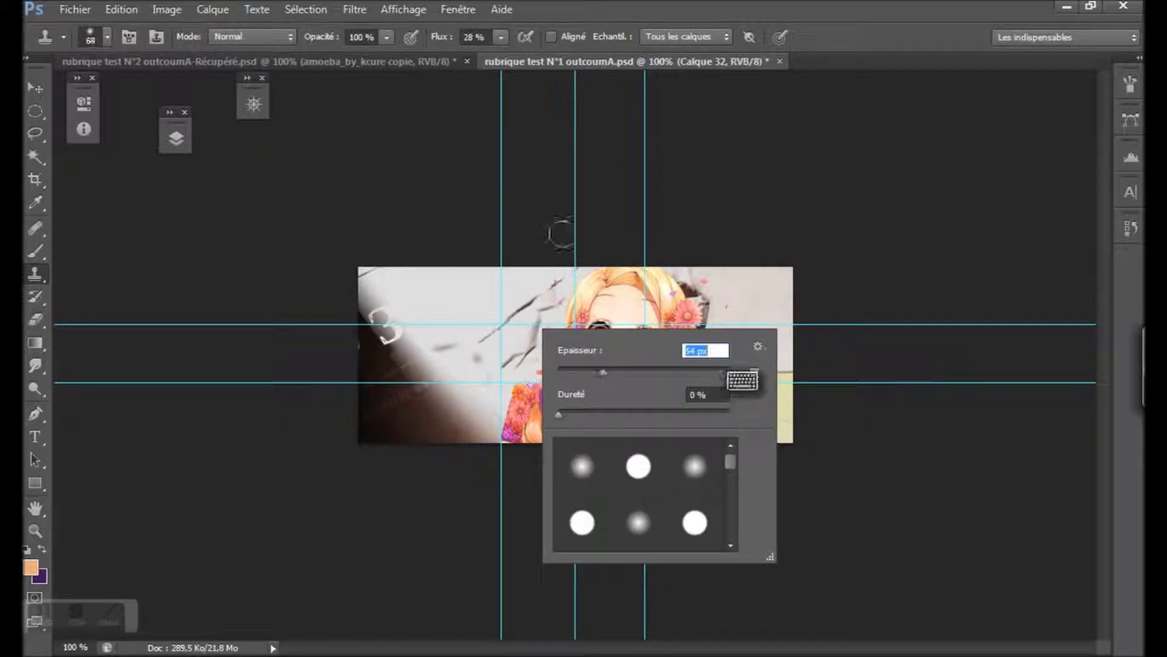
click(384, 38)
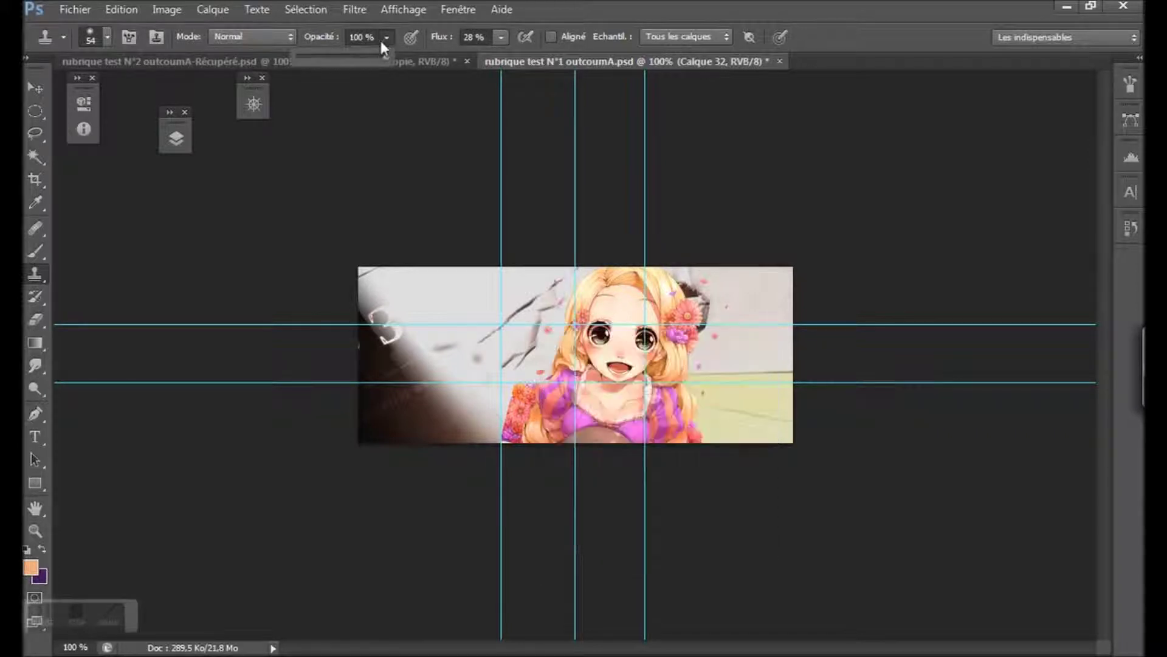
click(503, 38)
drag(500, 57, 540, 57)
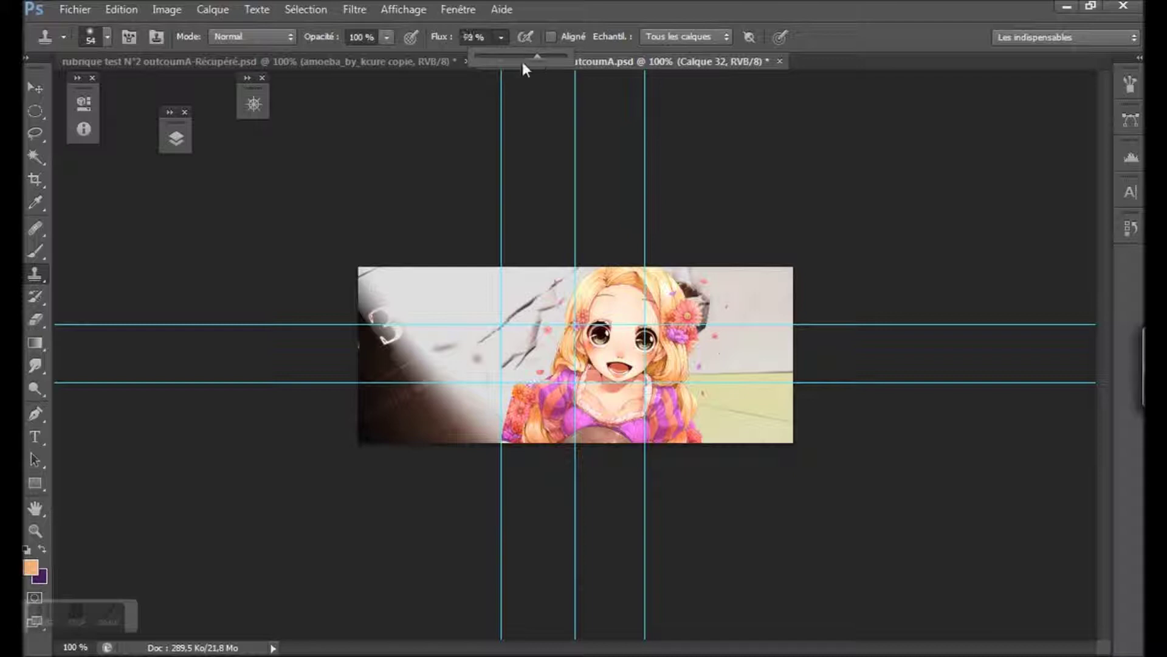
click(539, 56)
drag(548, 59, 548, 56)
Clone clean light wall over the lower crack branches beside the render's hair on Calque 32.
drag(539, 335, 528, 339)
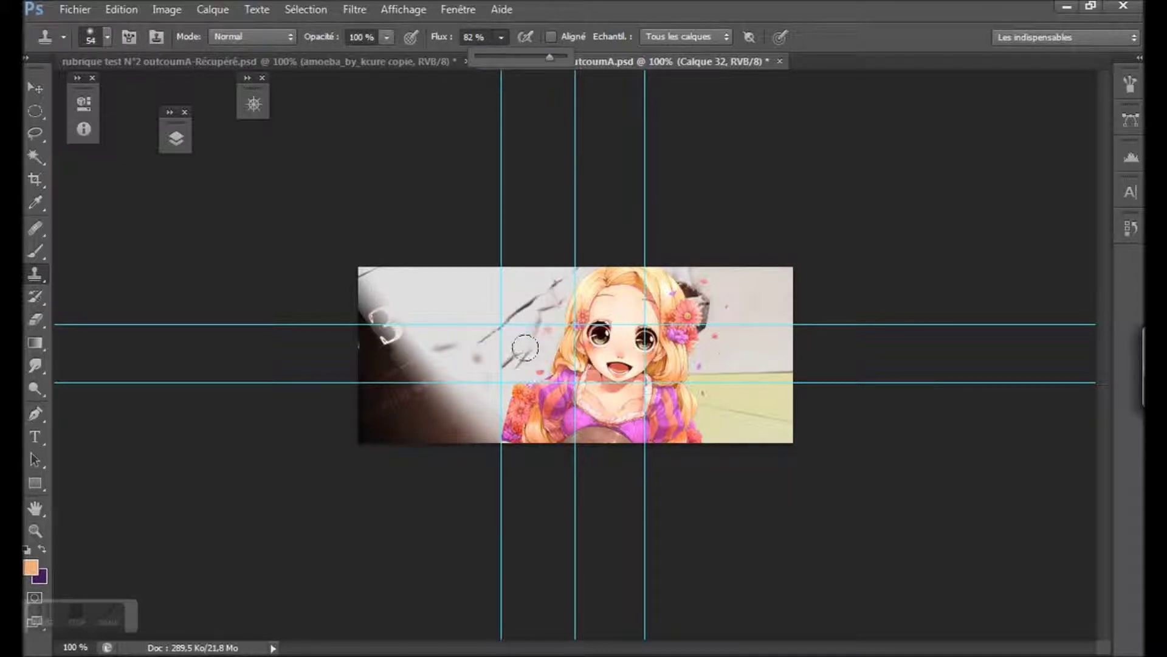
drag(524, 345, 508, 358)
mouse_move(541, 309)
mouse_down()
mouse_move(520, 339)
mouse_move(550, 299)
mouse_move(500, 358)
mouse_move(522, 319)
mouse_up()
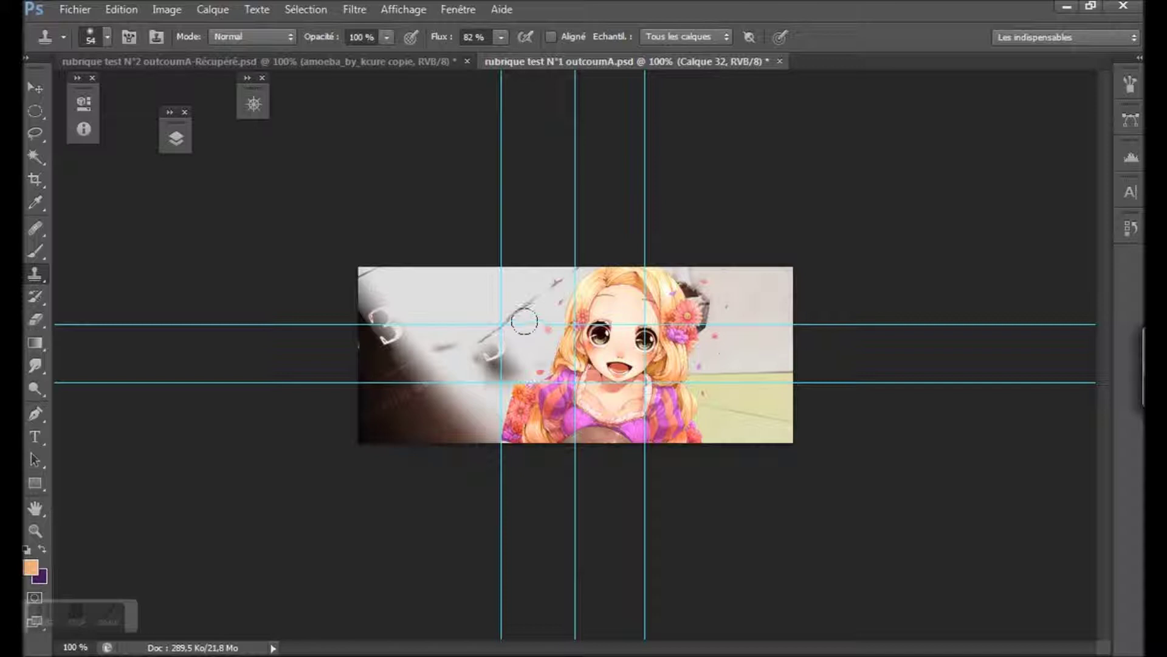
shift+click(534, 323)
alt+click(583, 303)
mouse_move(534, 313)
mouse_down()
mouse_move(489, 362)
mouse_move(541, 319)
mouse_up()
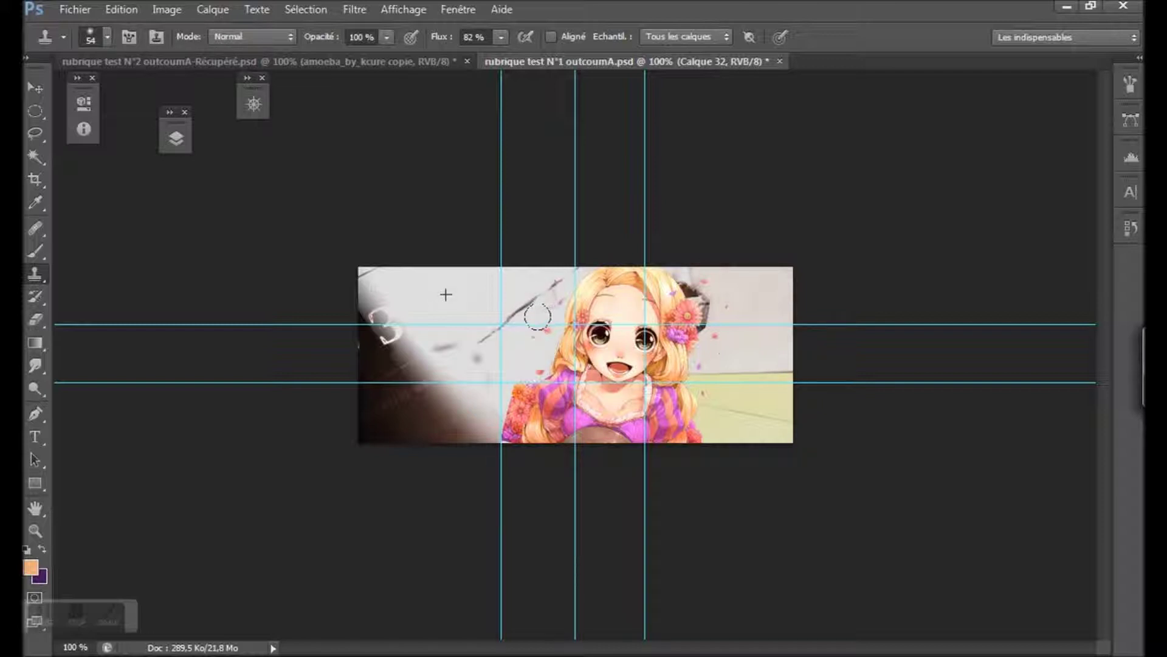
mouse_move(524, 332)
mouse_down()
mouse_move(555, 304)
mouse_move(519, 342)
mouse_move(558, 305)
mouse_move(523, 340)
mouse_up()
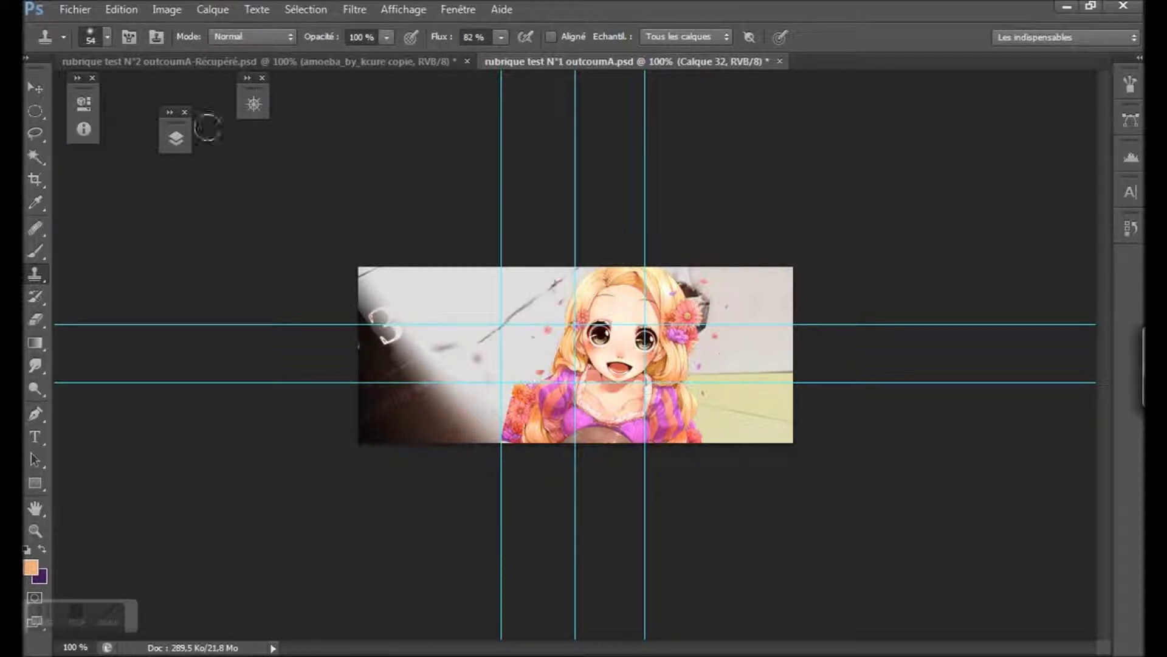
Set the blend mode of Calque 32 to Division.
click(175, 148)
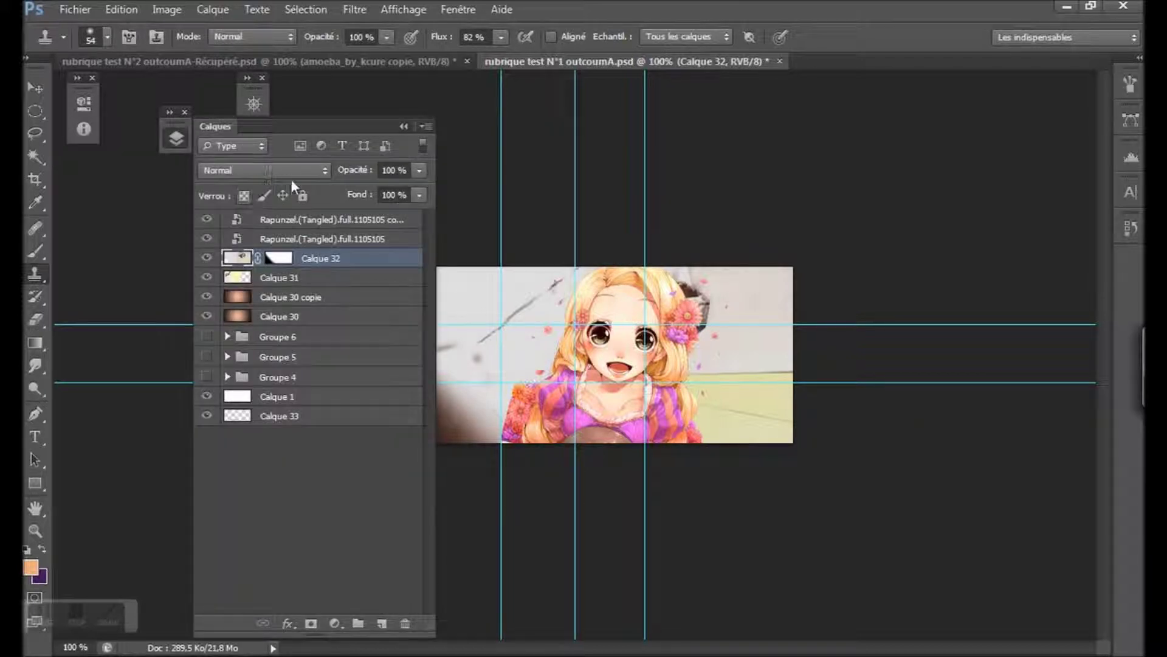
click(317, 175)
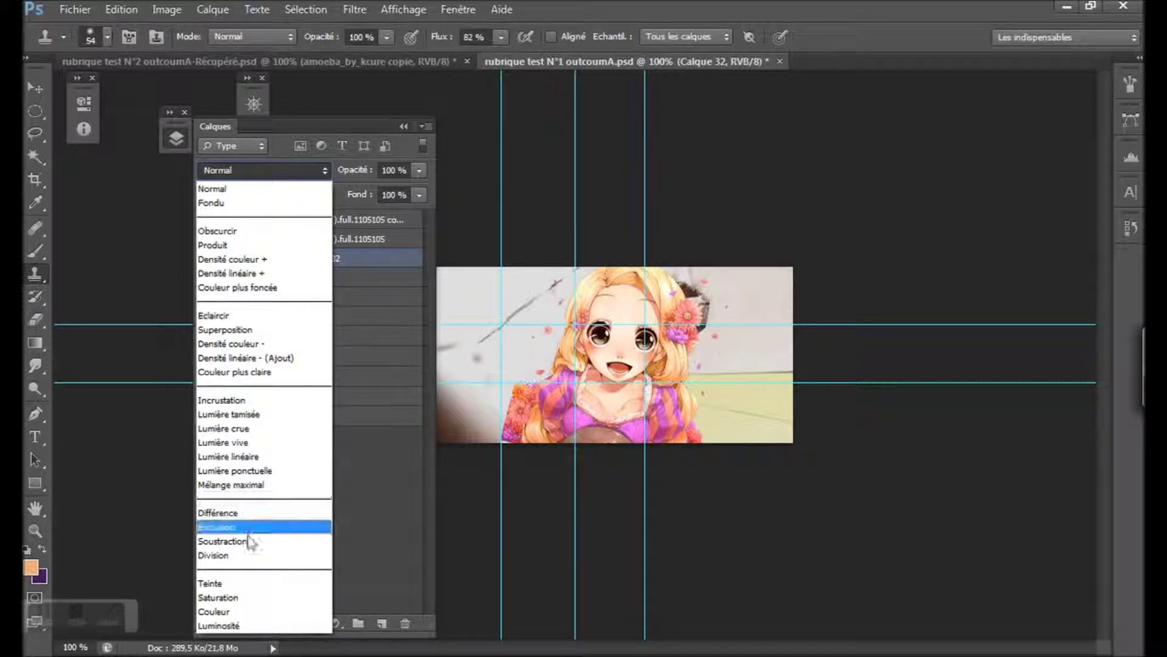
click(254, 555)
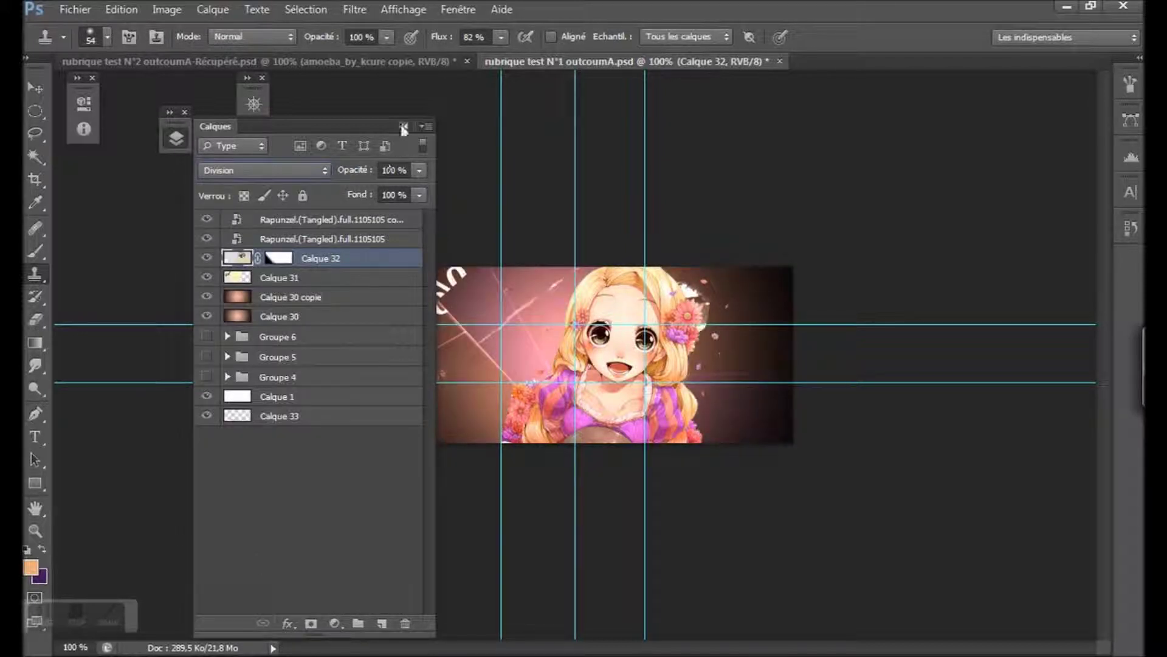
click(404, 127)
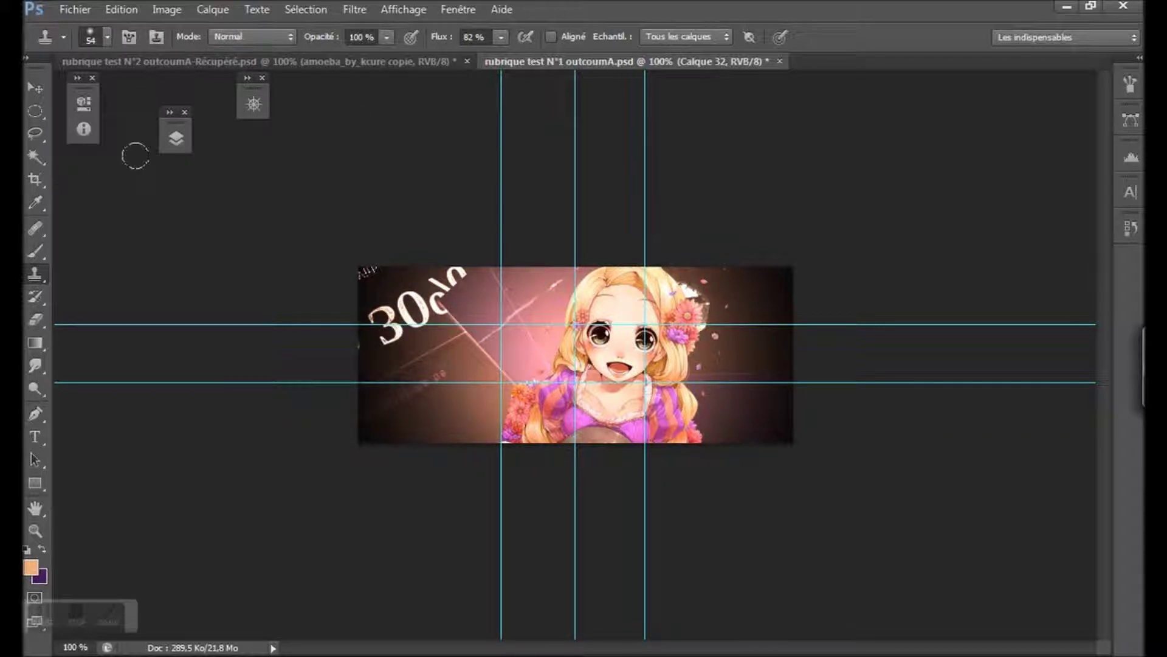
Switch to Internet Explorer and read the tutorutoharuhi.png tutorial's instructions on Division textures, splatter colours and render placement.
right_click(12, 412)
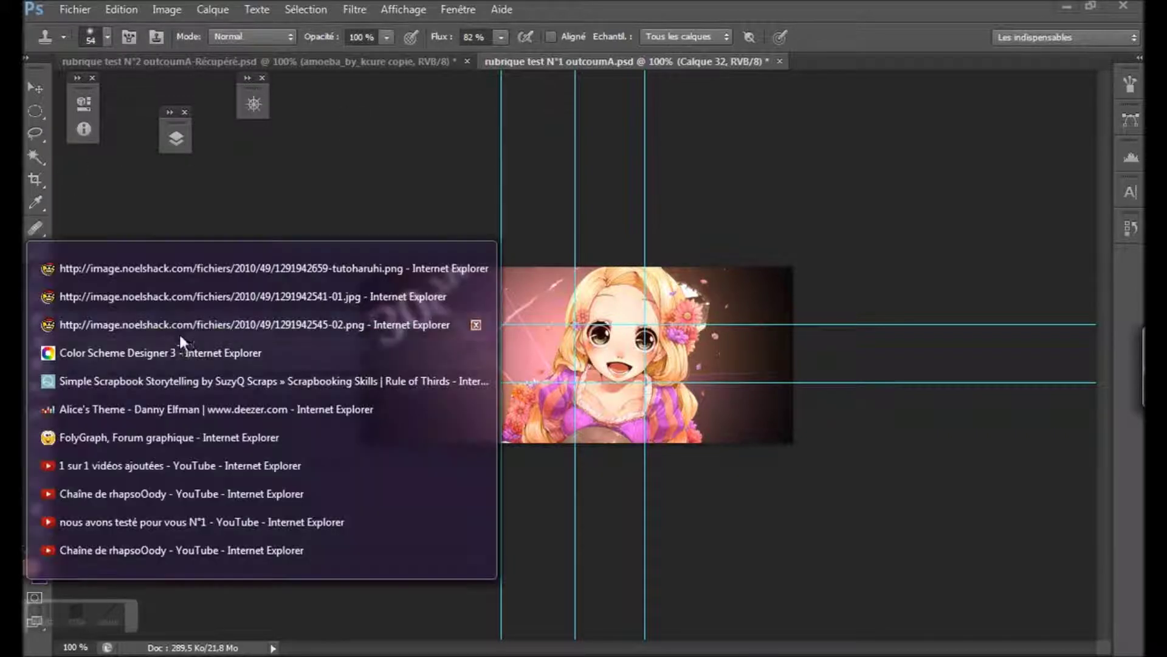
click(166, 261)
scroll(267, 516, down, 7)
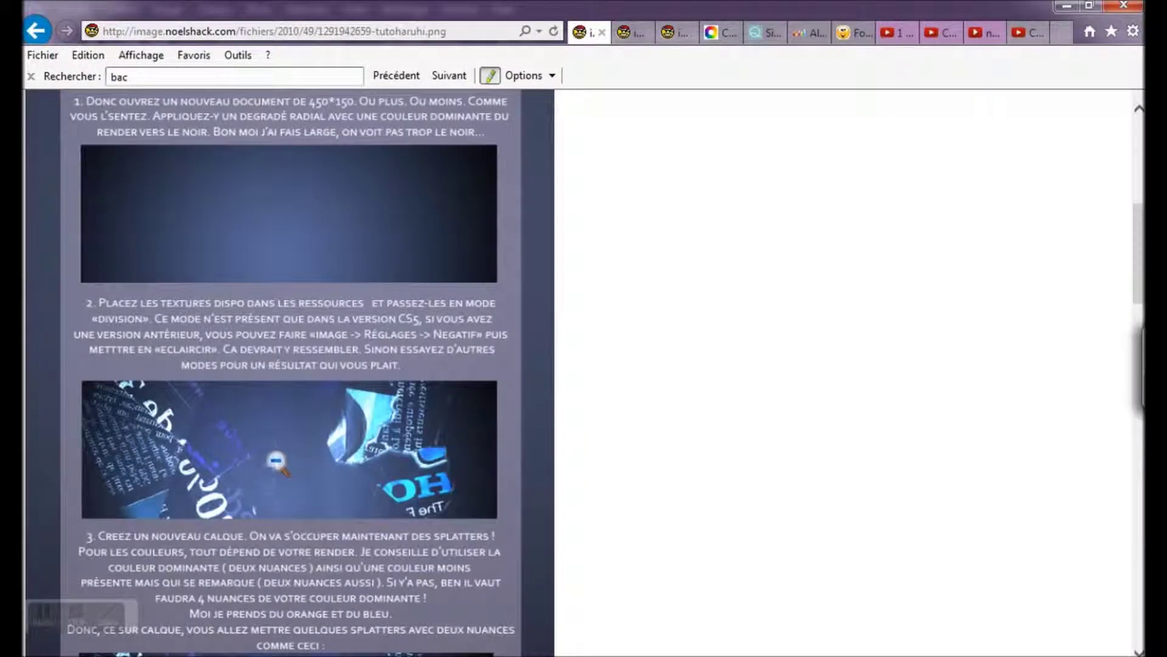
scroll(448, 255, down, 5)
scroll(374, 213, up, 2)
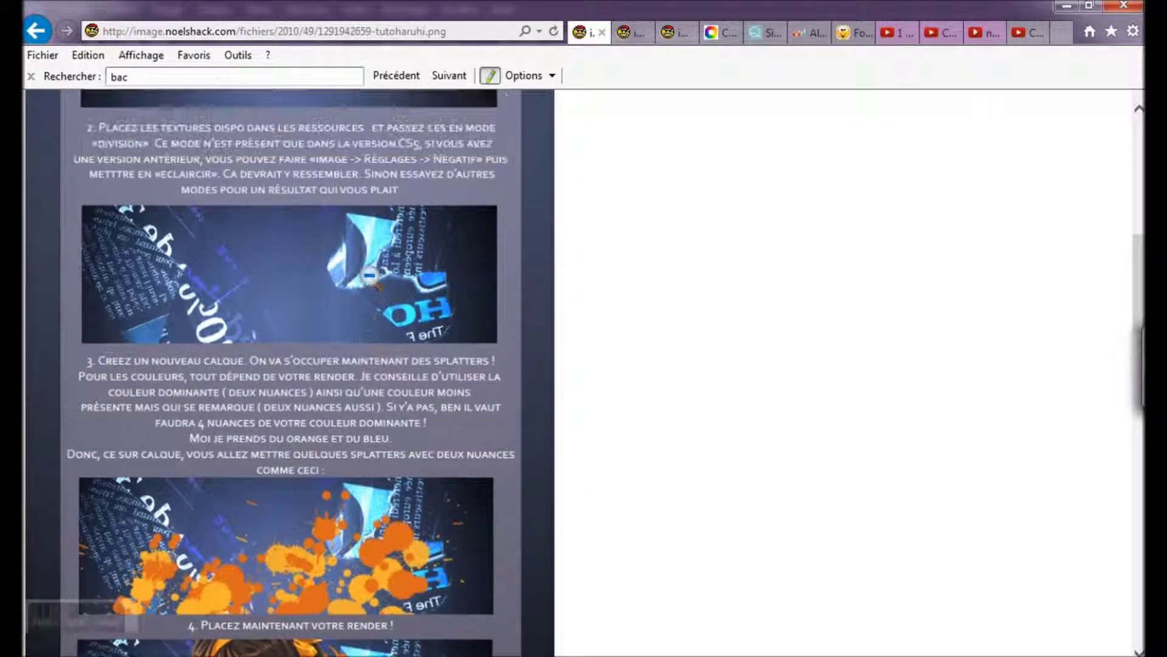
scroll(111, 317, down, 3)
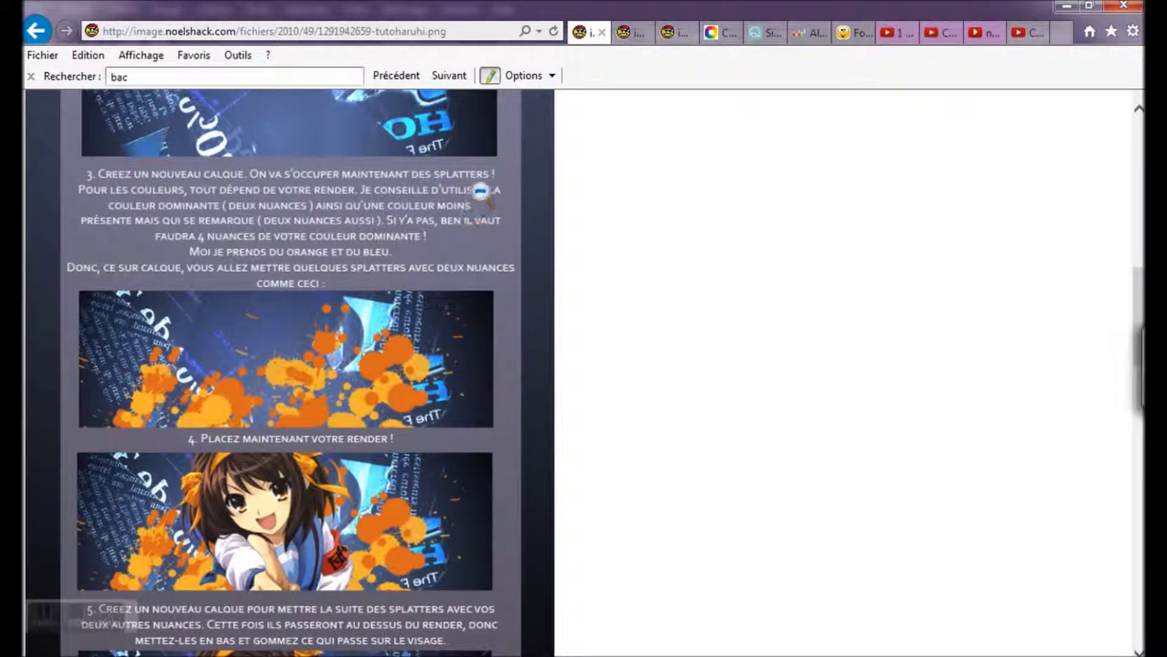
scroll(538, 203, up, 1)
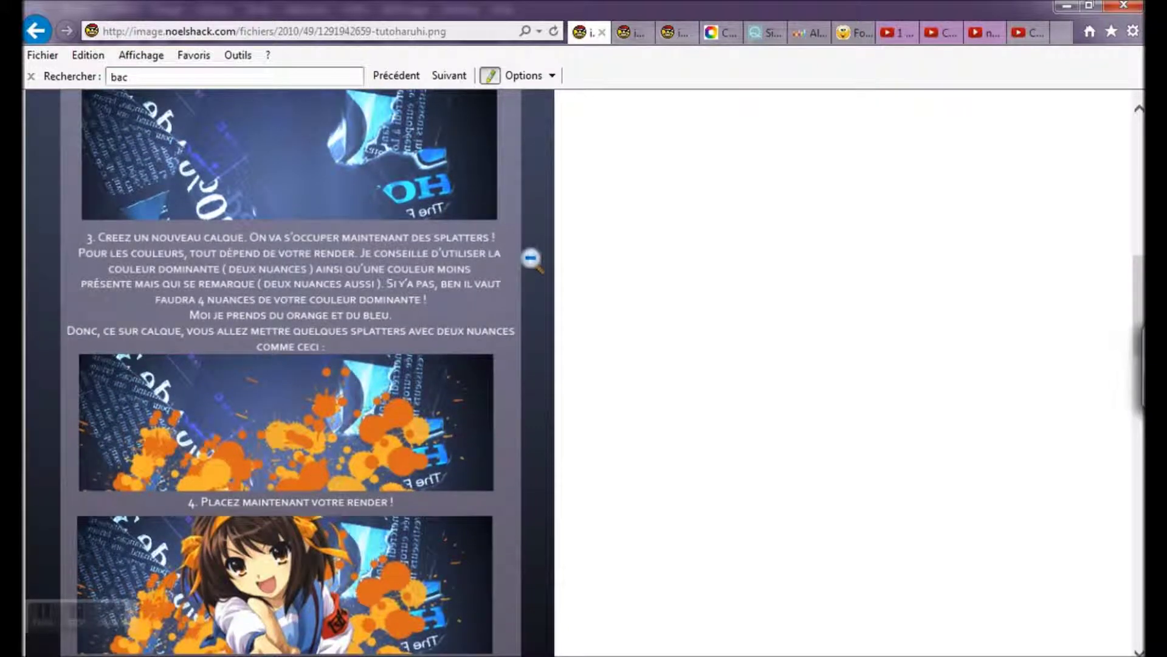
scroll(532, 258, up, 2)
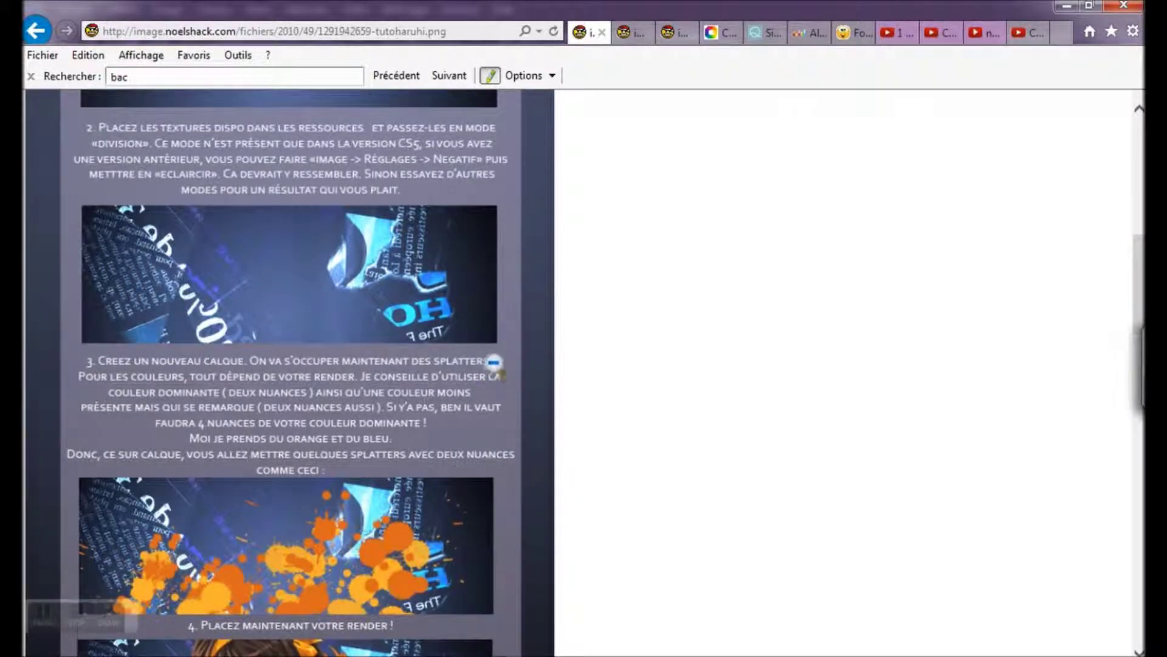
scroll(493, 363, down, 1)
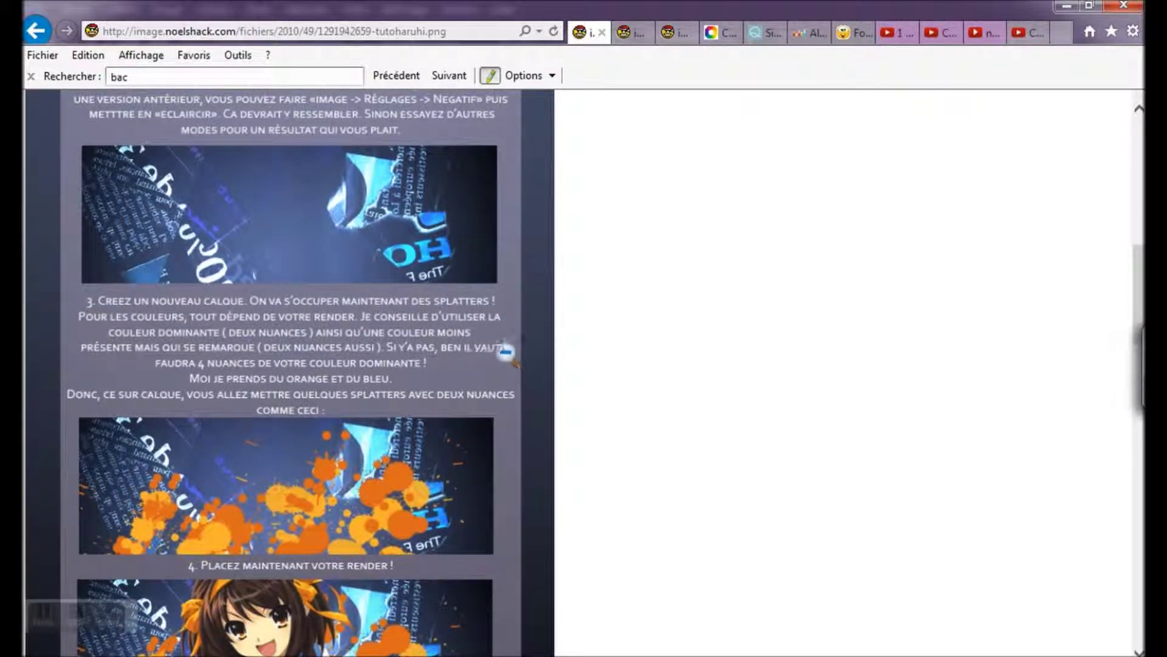
scroll(505, 364, down, 1)
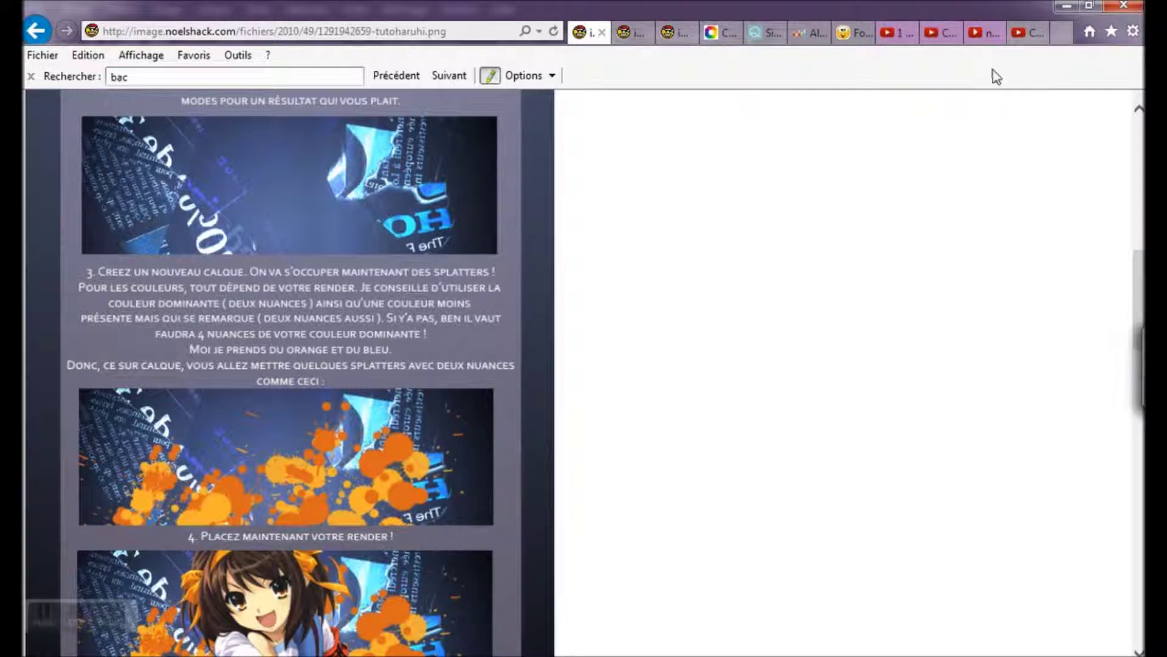
Search Google for "splatter brush" in a new browser tab and show the image results.
click(1061, 32)
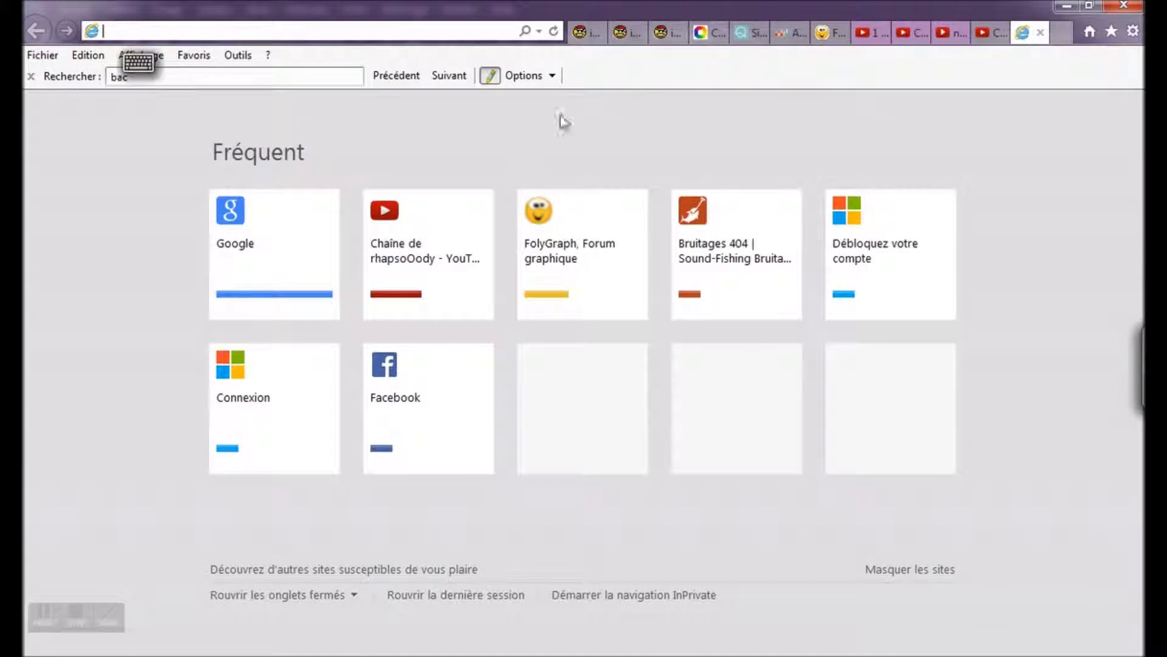
click(140, 60)
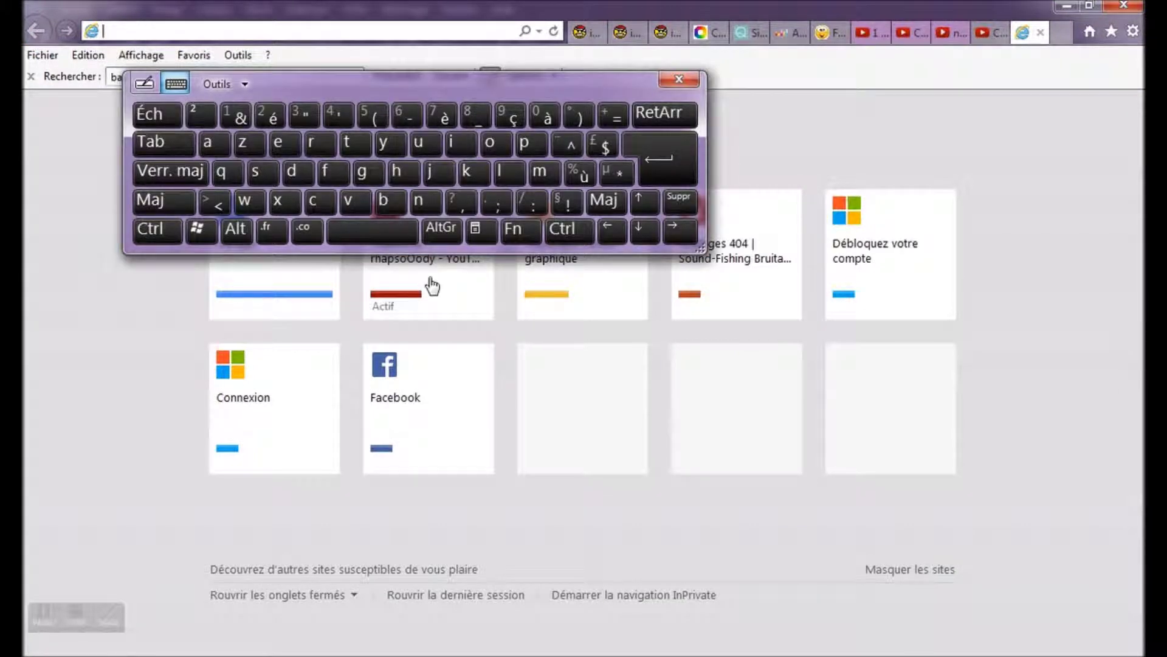
click(679, 80)
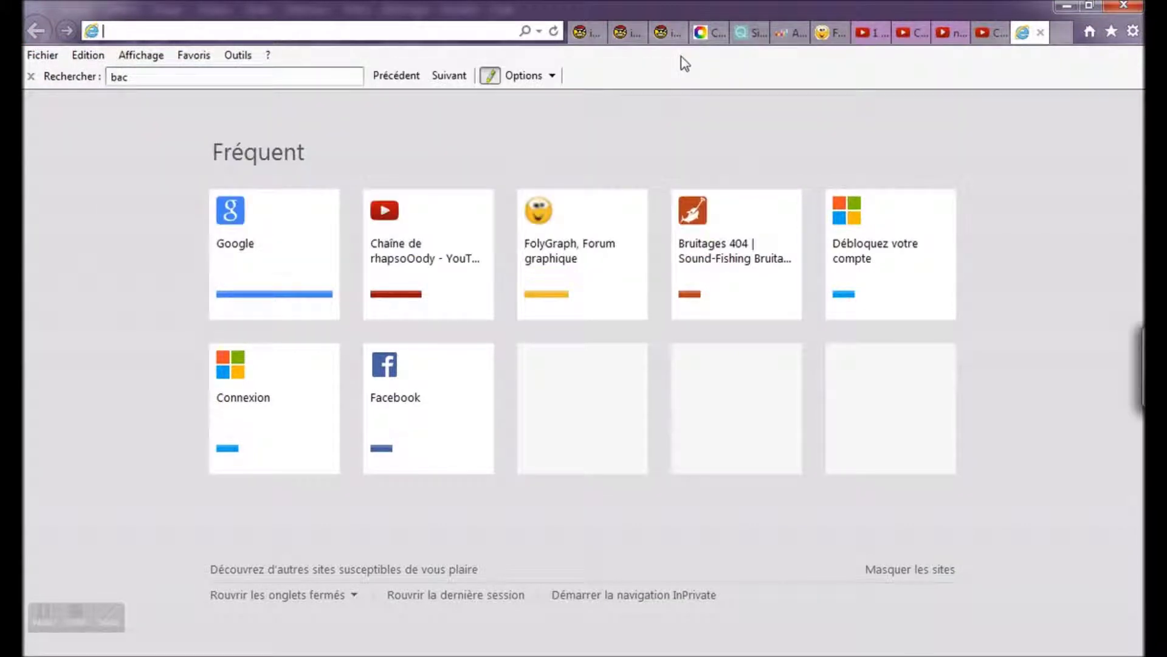
text(splatter)
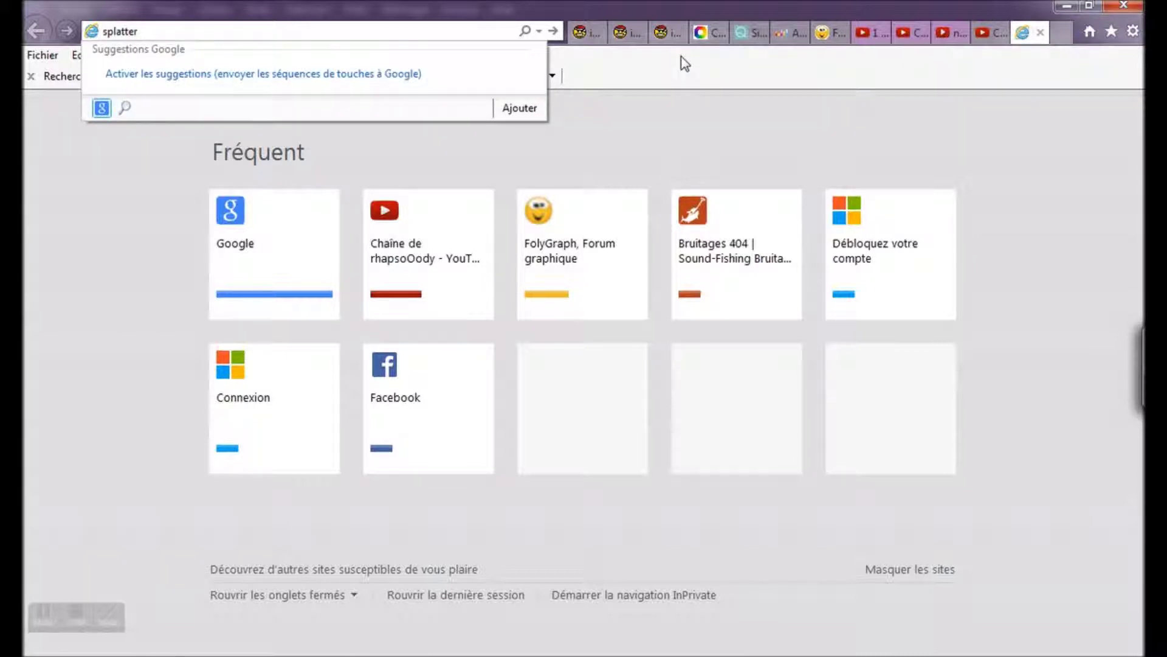
text( brush)
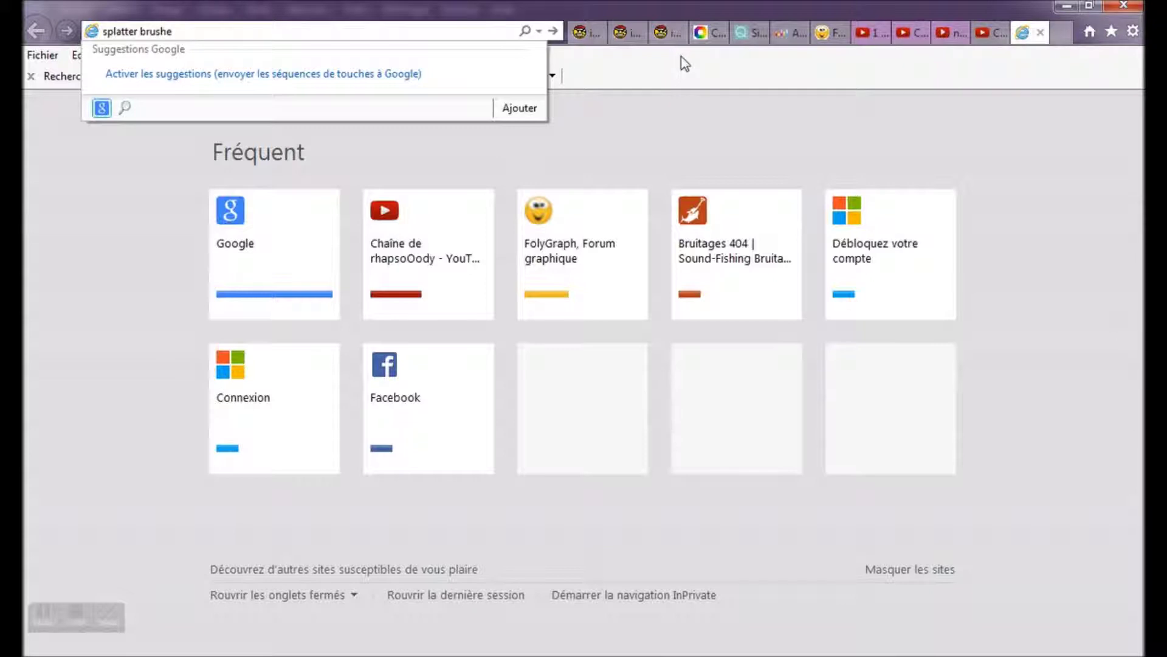
key(Return)
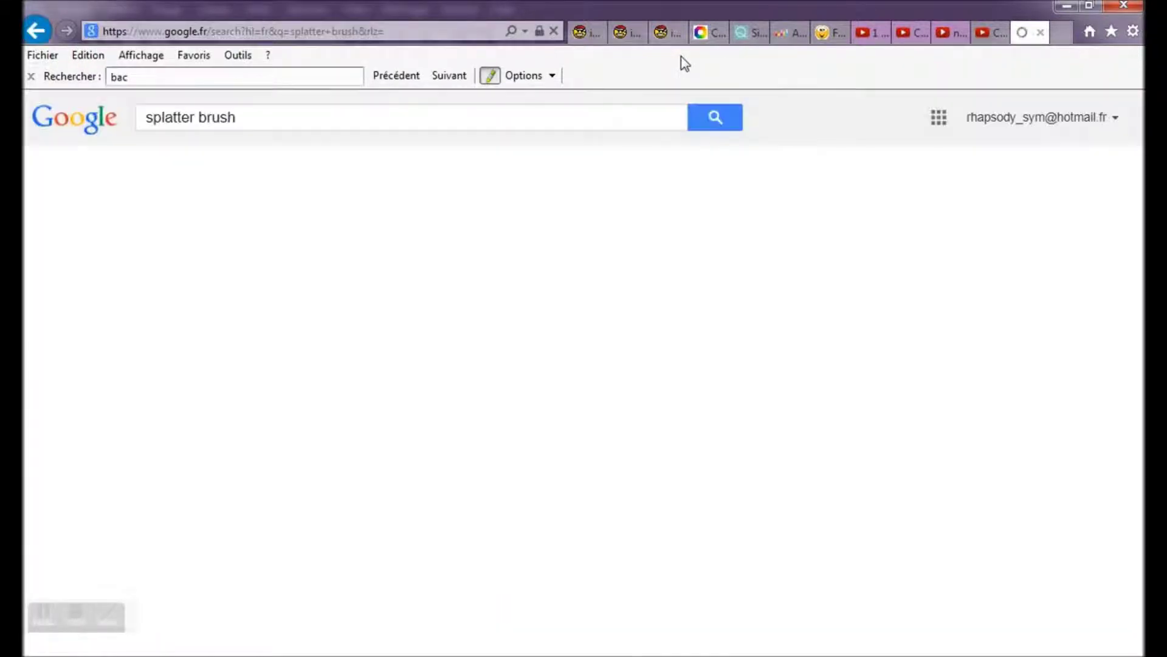
click(368, 256)
Examine the splatter brush image results for suitable brush sets and splatter shapes.
scroll(613, 410, down, 5)
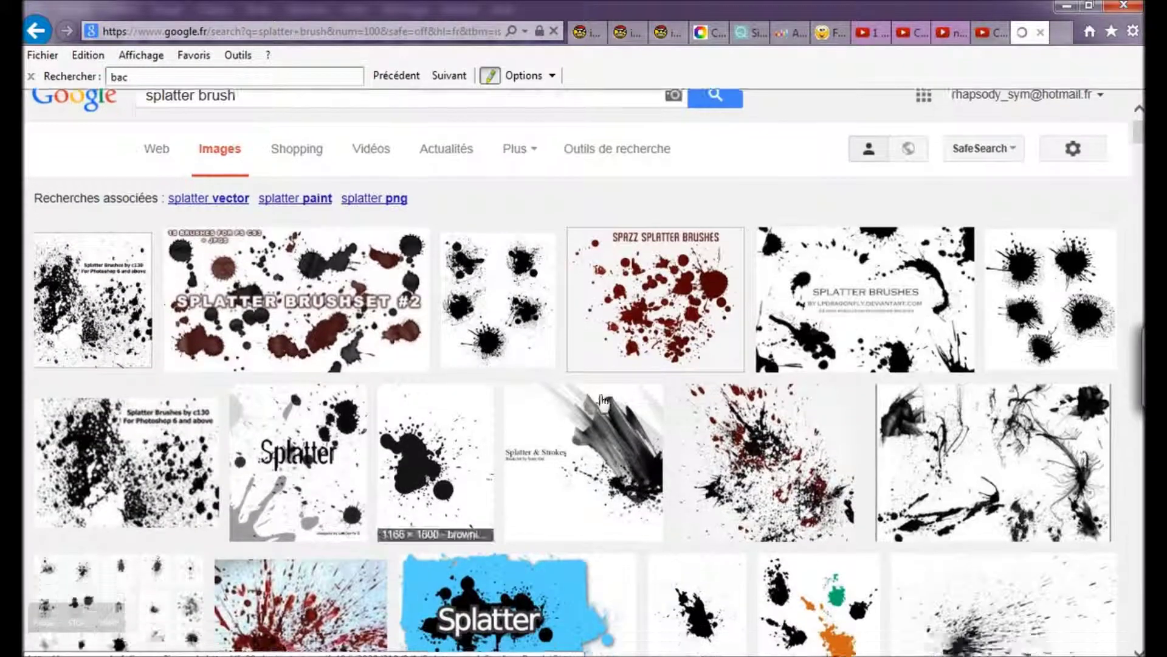
scroll(612, 411, up, 3)
scroll(628, 480, down, 6)
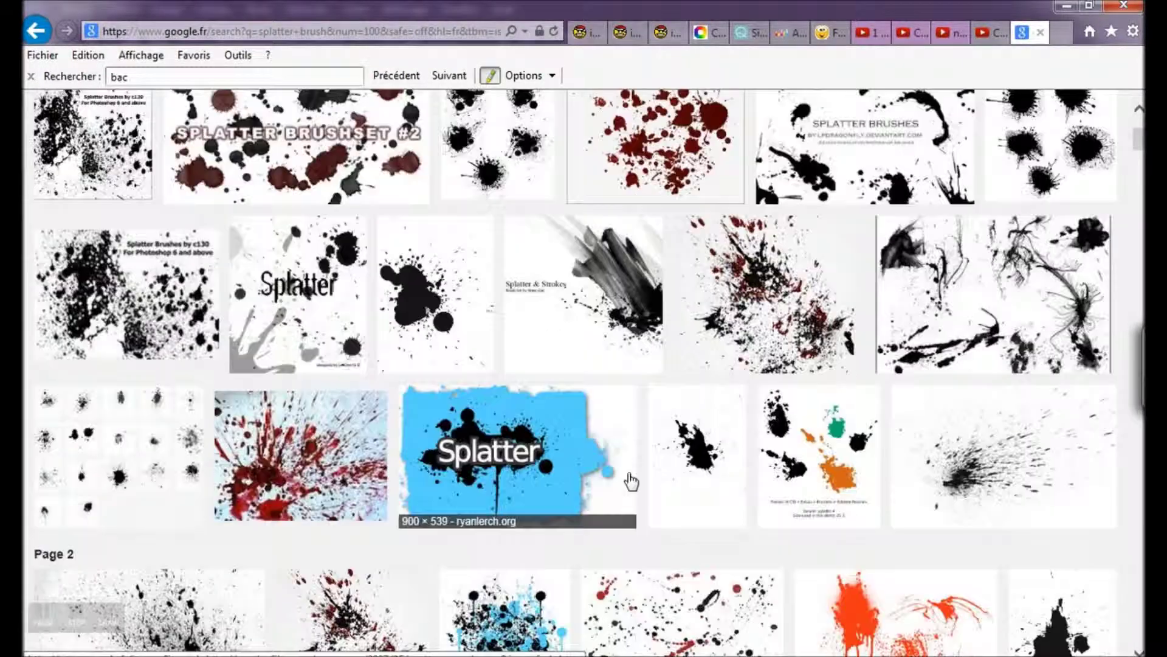
scroll(544, 535, down, 7)
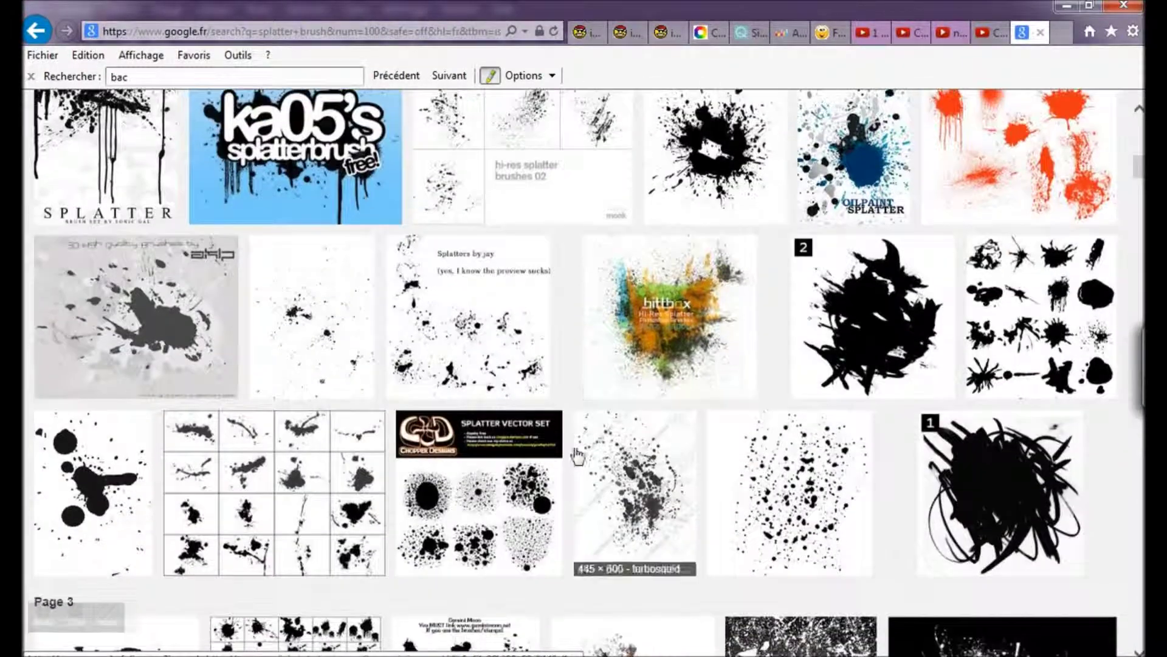
scroll(527, 480, down, 5)
scroll(460, 563, down, 3)
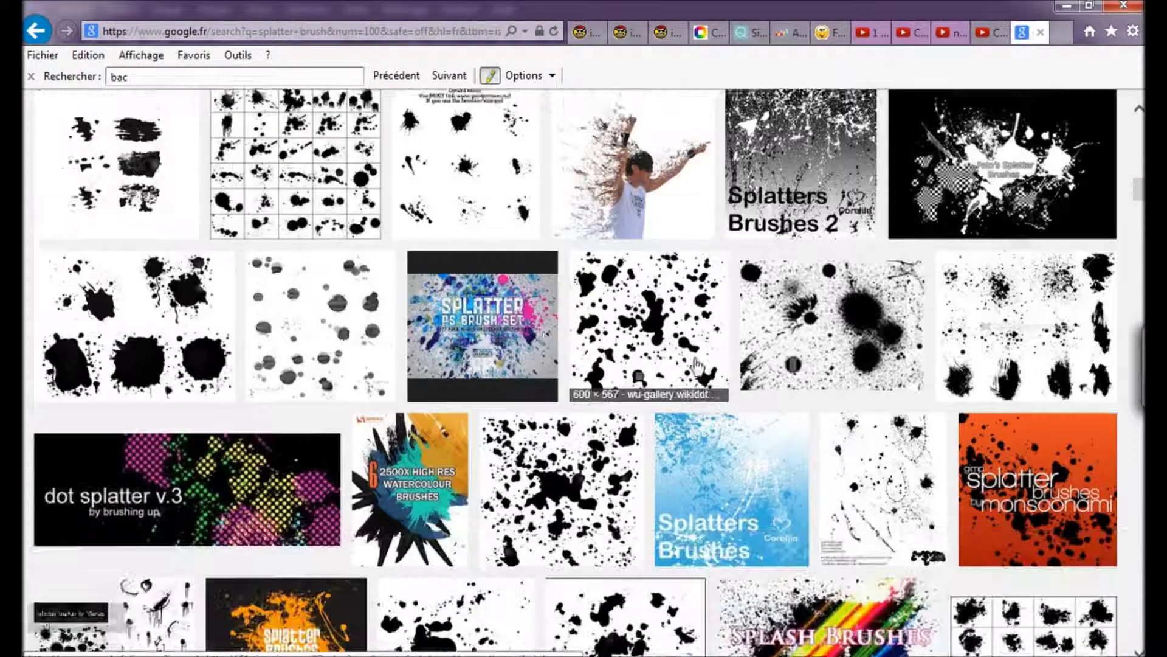
scroll(460, 563, down, 12)
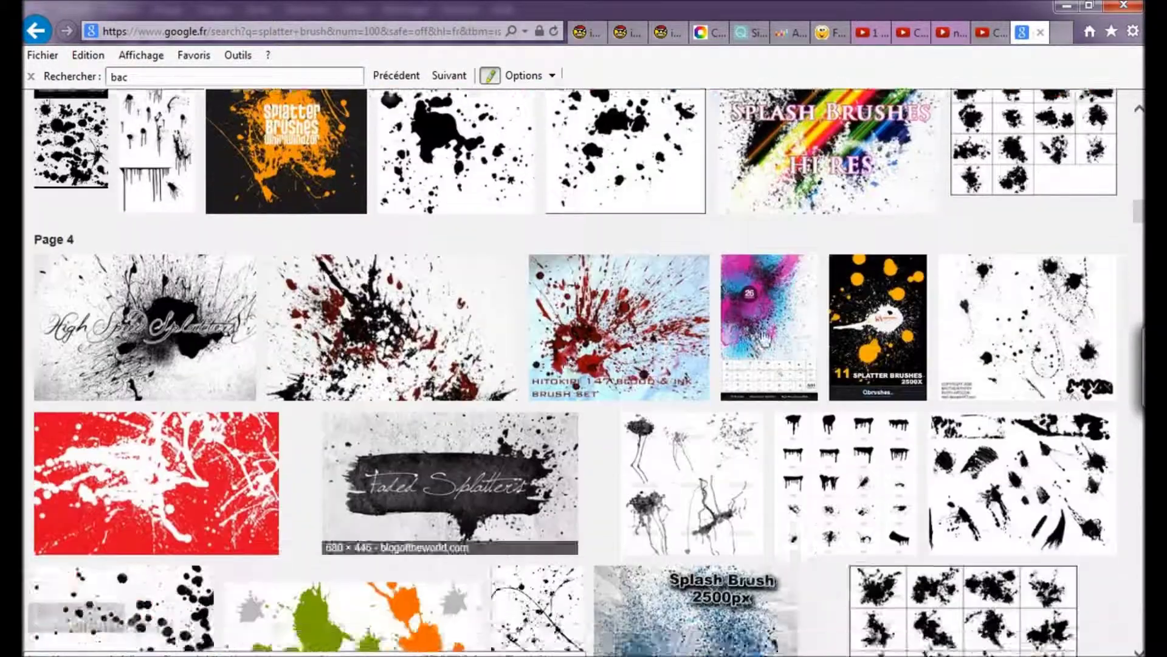
scroll(514, 486, down, 7)
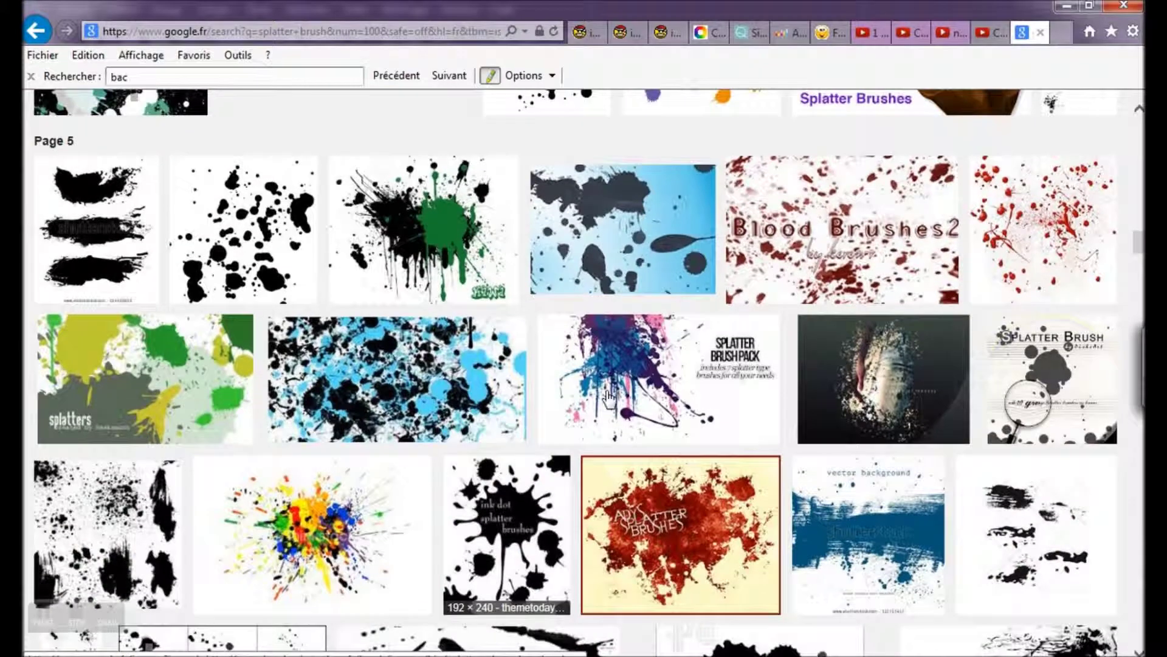
scroll(1031, 180, down, 3)
scroll(719, 524, up, 3)
key(Home)
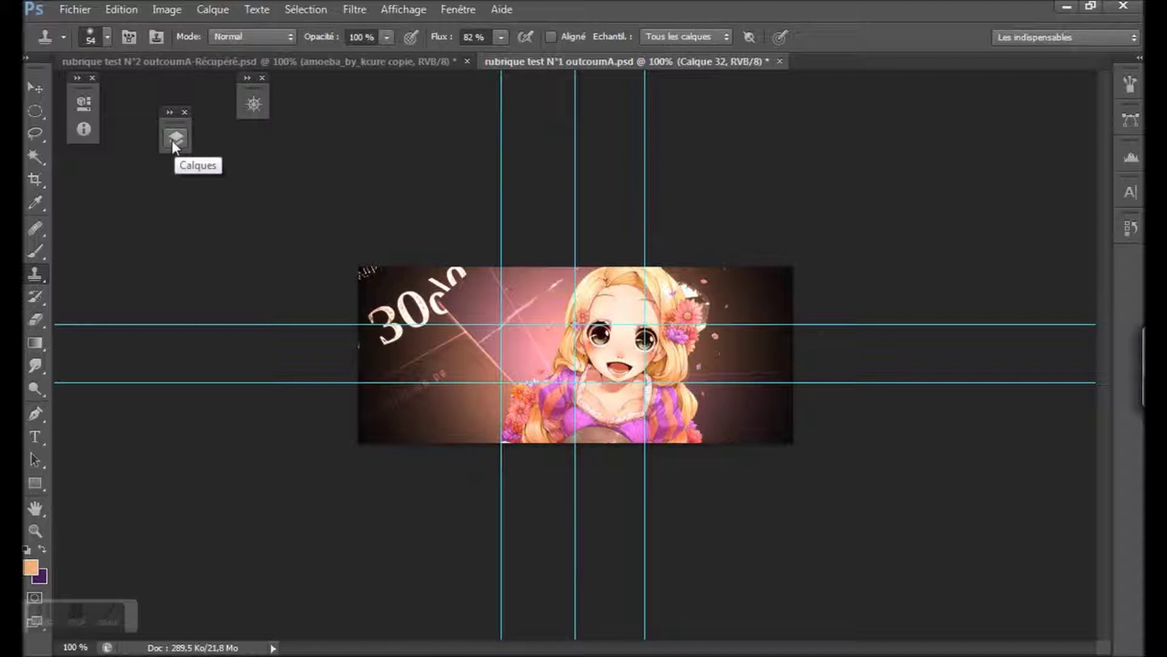
click(174, 139)
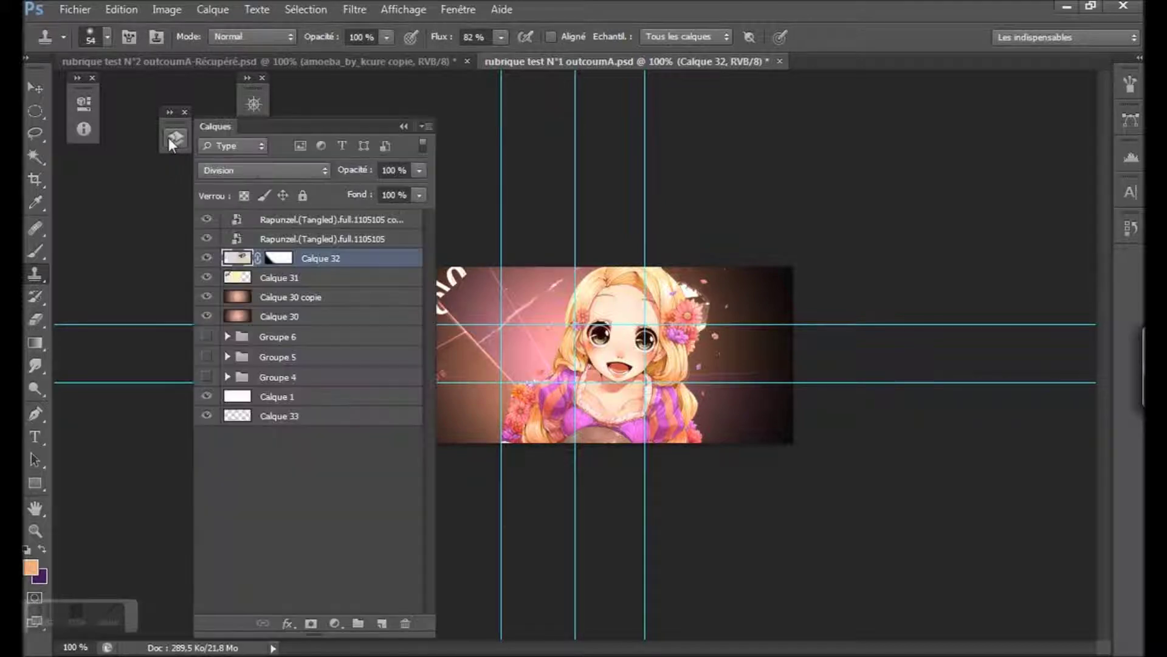
click(174, 138)
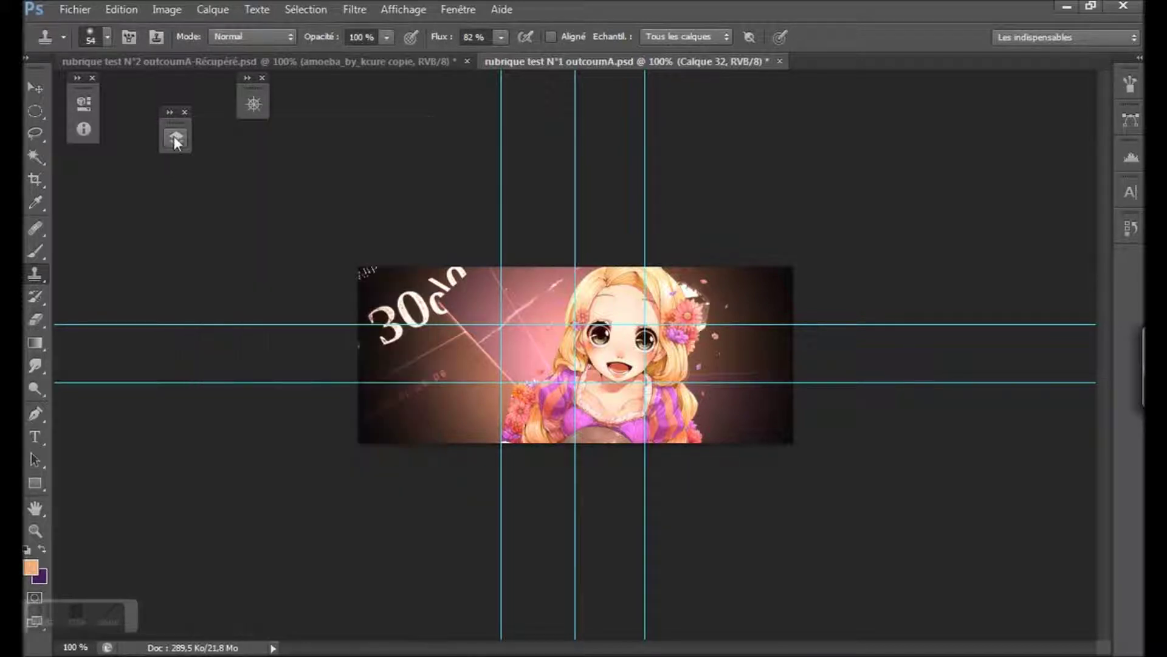
Activate the Brush tool and look through the enlarged brush preset list for splatter shapes.
click(36, 248)
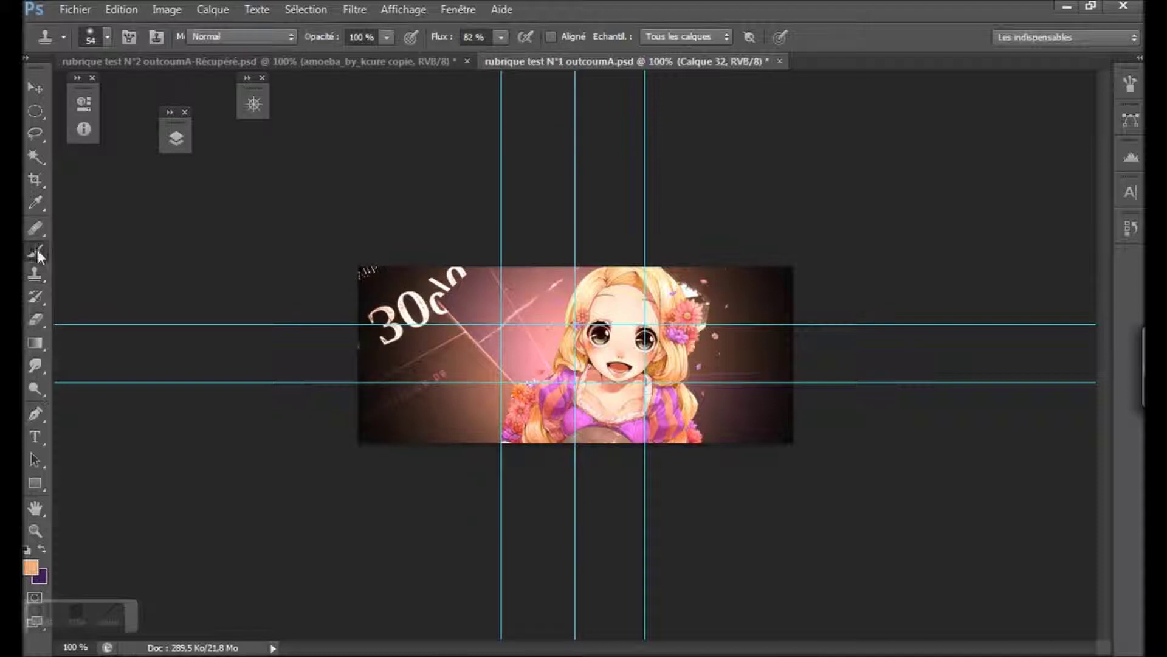
click(106, 38)
mouse_move(217, 181)
mouse_down()
mouse_move(221, 262)
mouse_move(267, 289)
mouse_move(339, 639)
mouse_move(338, 602)
mouse_up()
mouse_move(295, 551)
mouse_down()
mouse_move(283, 429)
mouse_move(307, 579)
mouse_move(298, 443)
mouse_move(310, 571)
mouse_up()
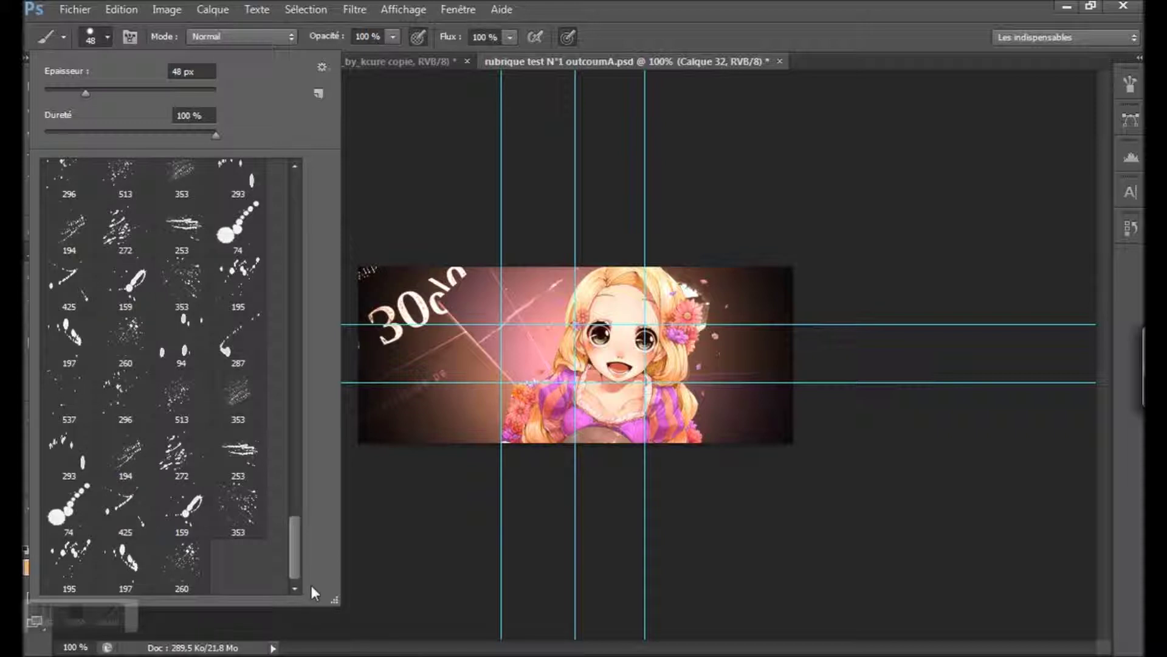
mouse_move(307, 573)
mouse_down()
mouse_move(276, 473)
mouse_move(293, 463)
mouse_move(291, 440)
mouse_up()
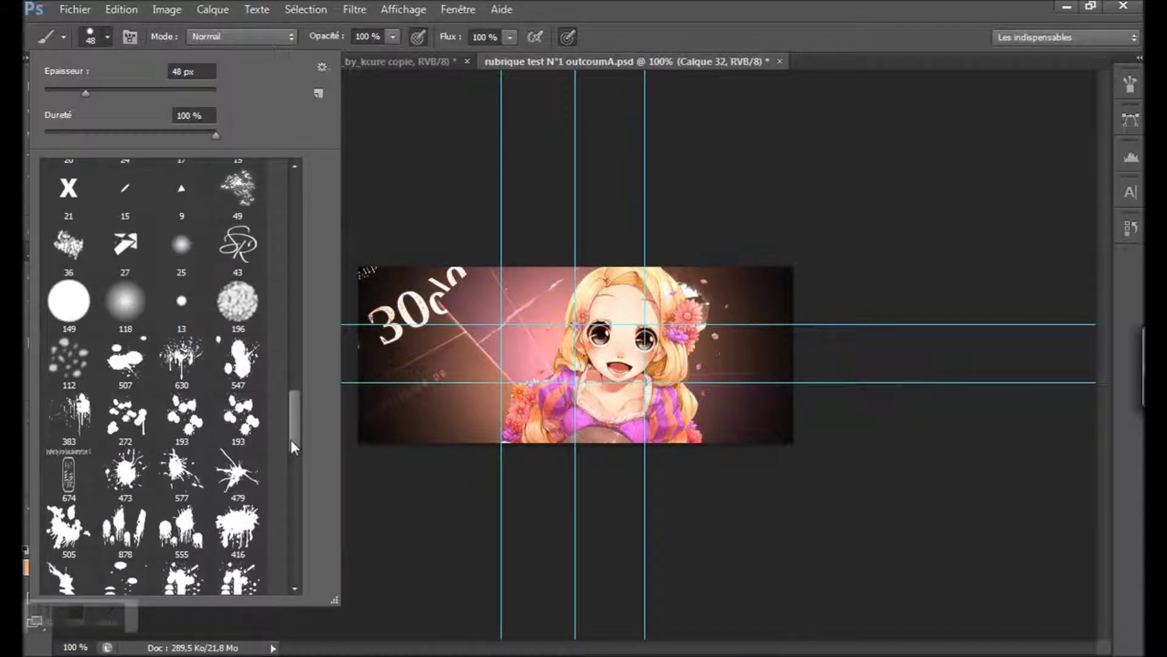
key(Escape)
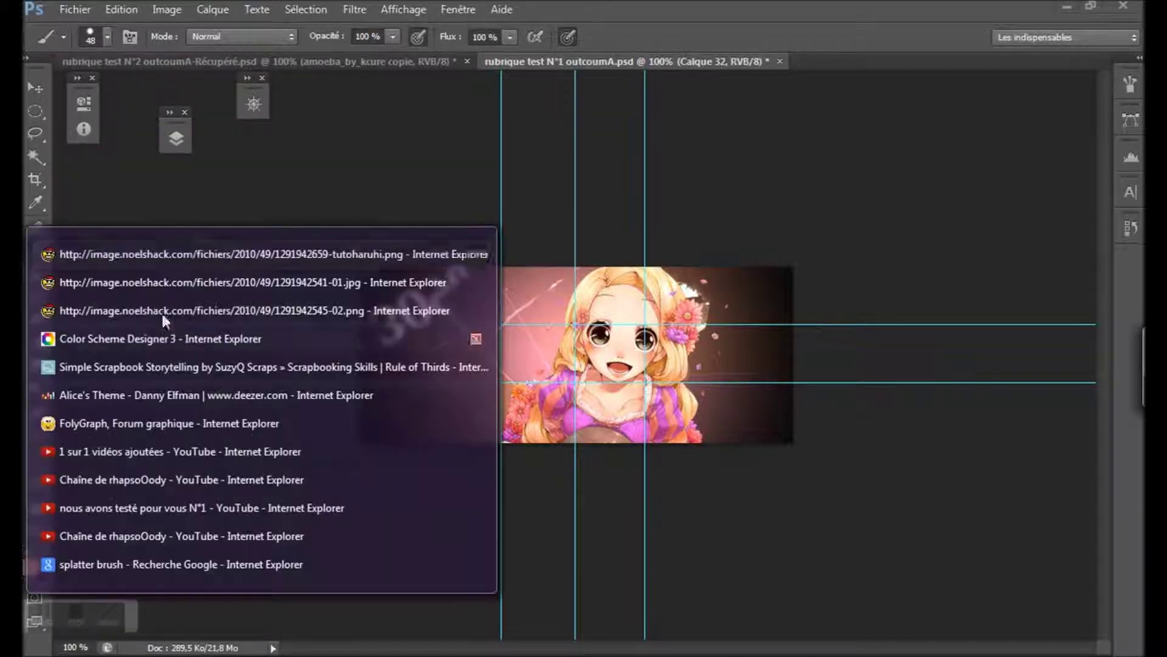
Switch to Internet Explorer, read the tutoharuhi.png instructions for steps 3 to 5 on splatters and render placement, and return to Photoshop.
click(189, 253)
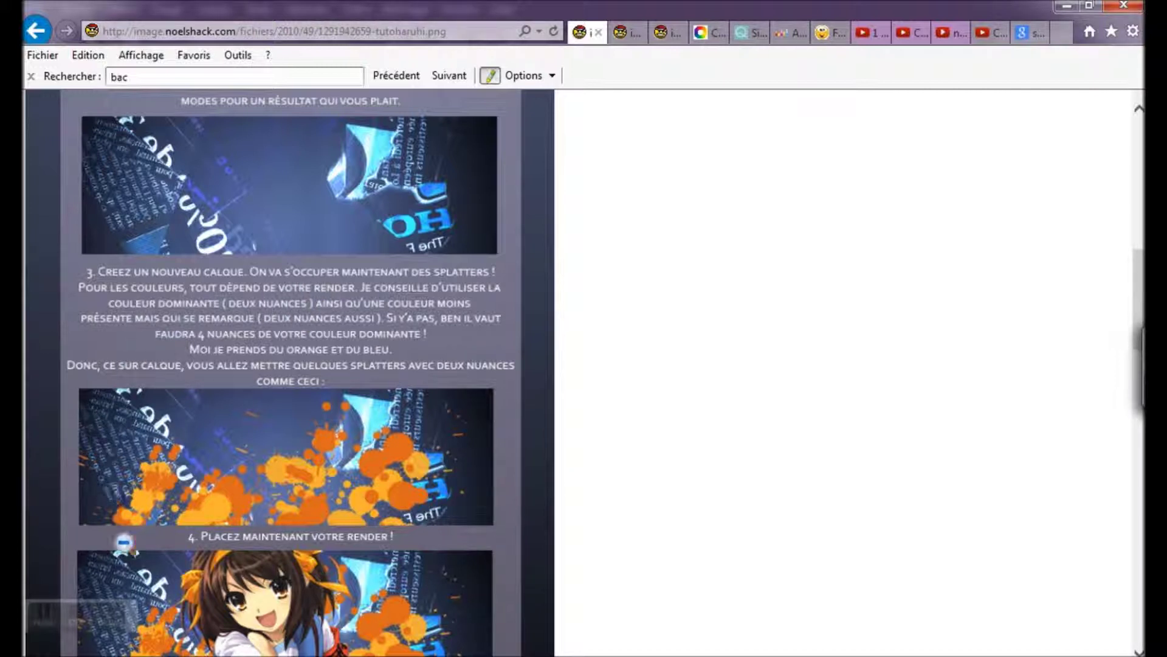
scroll(133, 523, down, 1)
scroll(133, 523, down, 3)
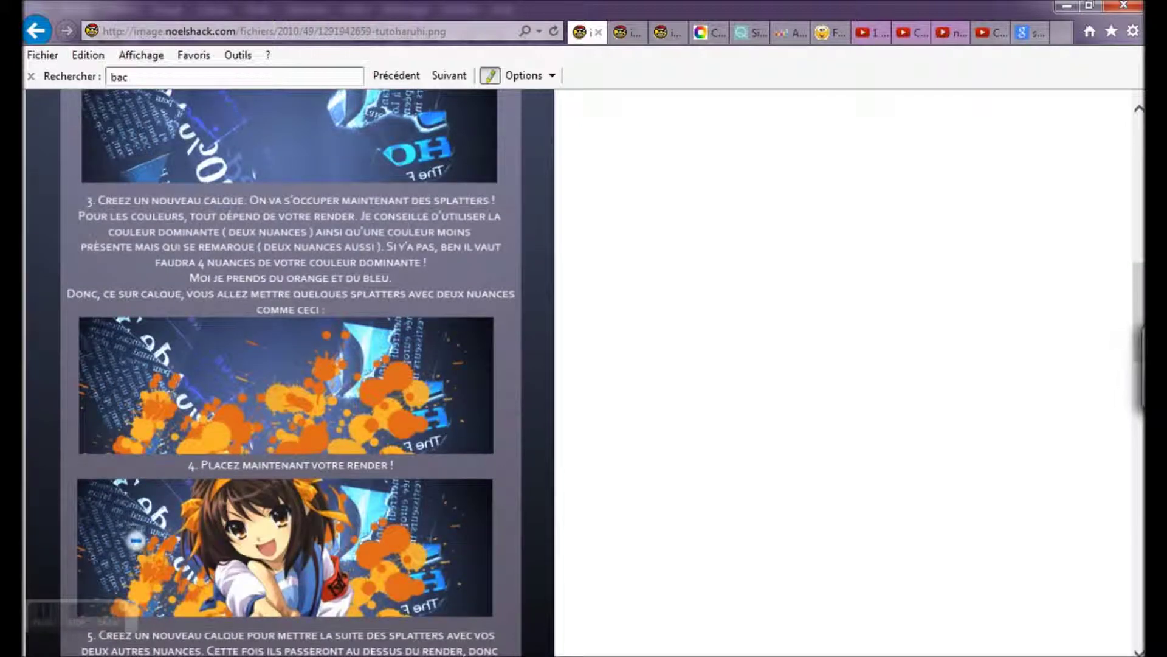
scroll(144, 491, down, 1)
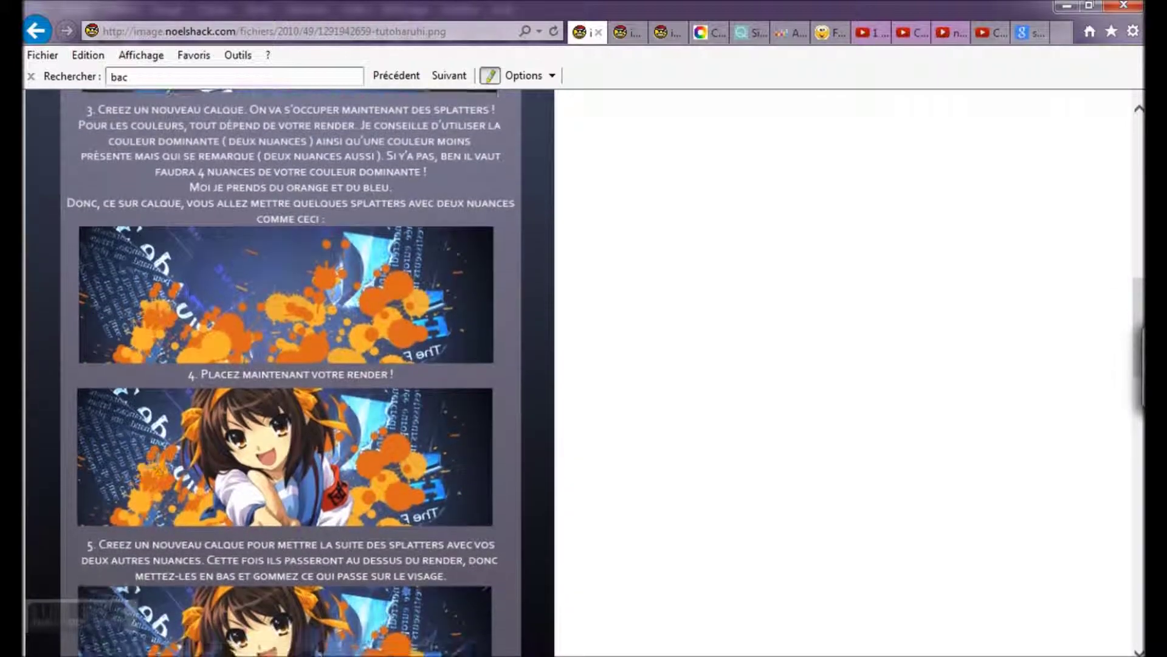
key(alt+Tab)
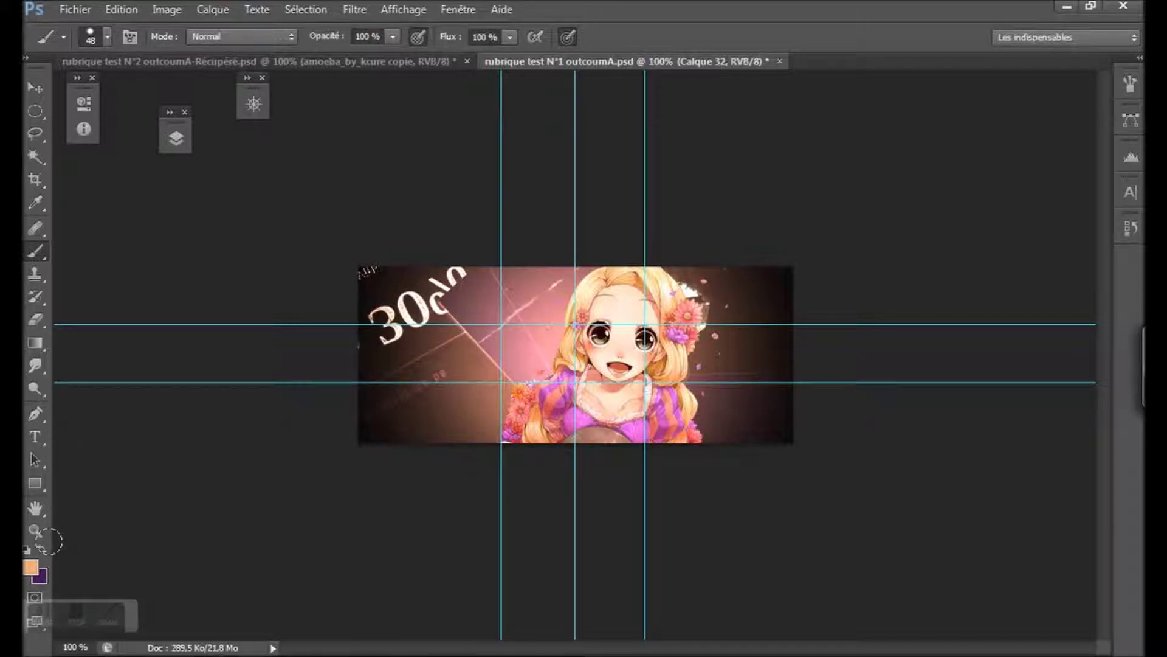
Swap the foreground and background colours, sample pink dd58d2 from the render's dress as the foreground colour, and return to the Brush tool.
click(31, 566)
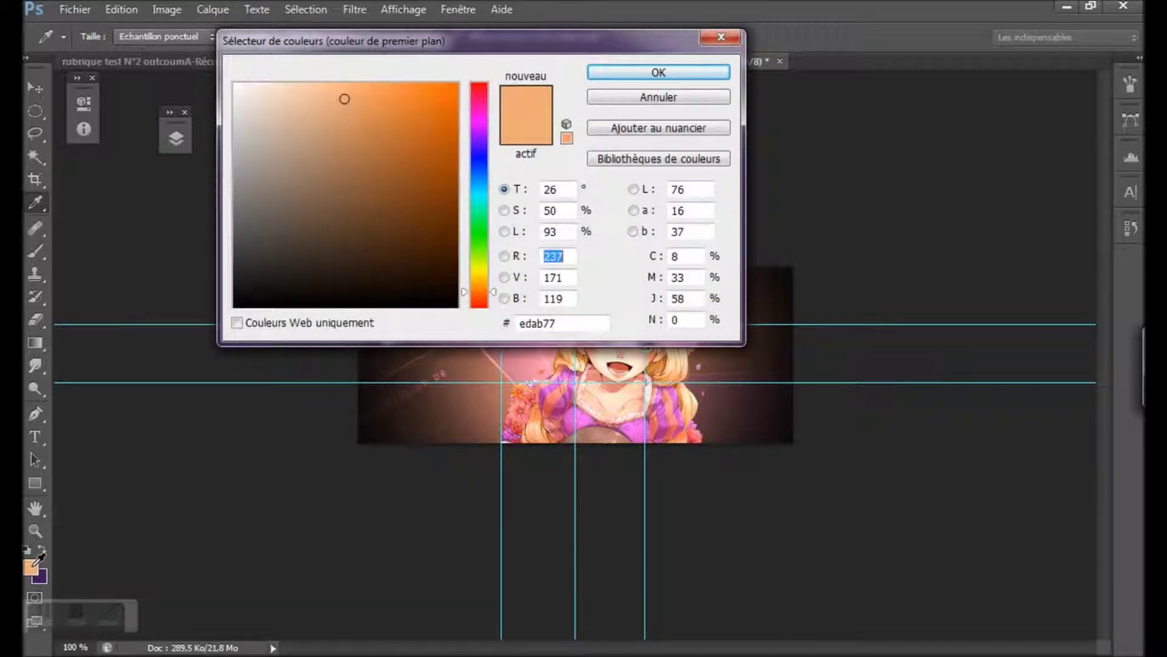
click(678, 99)
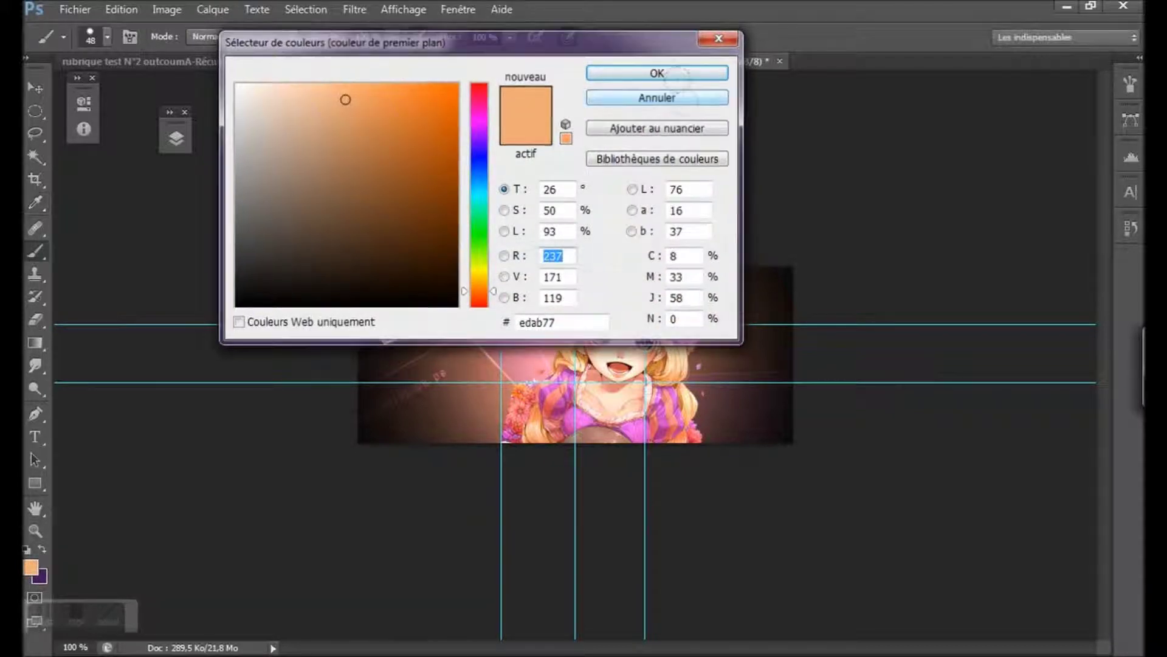
click(42, 549)
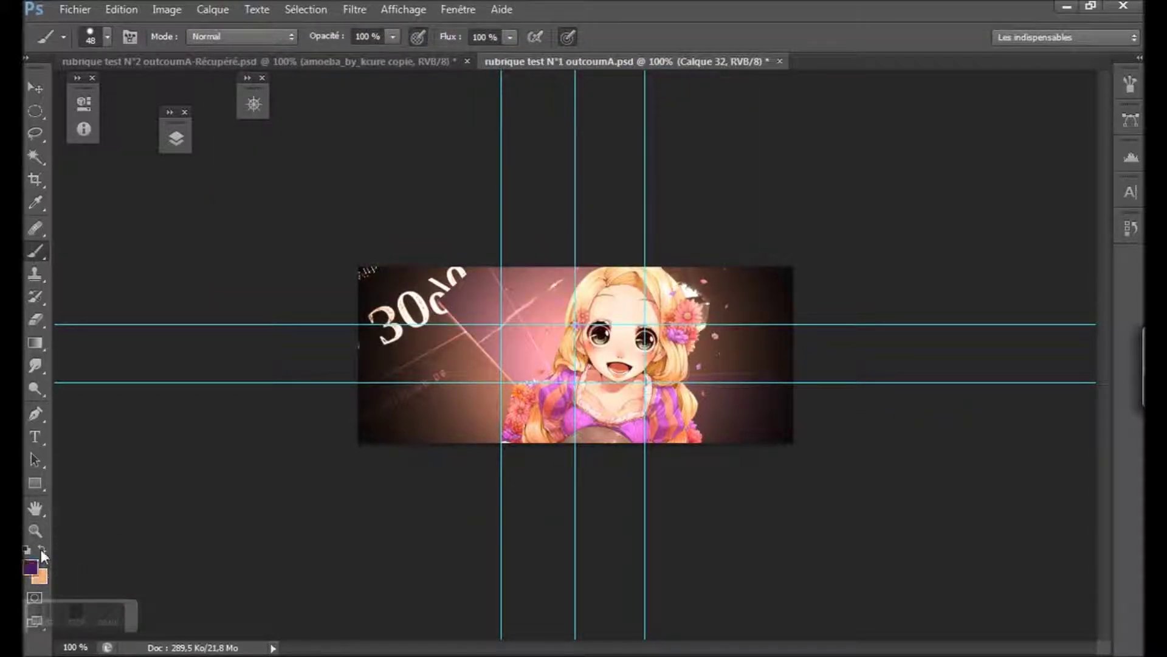
click(32, 568)
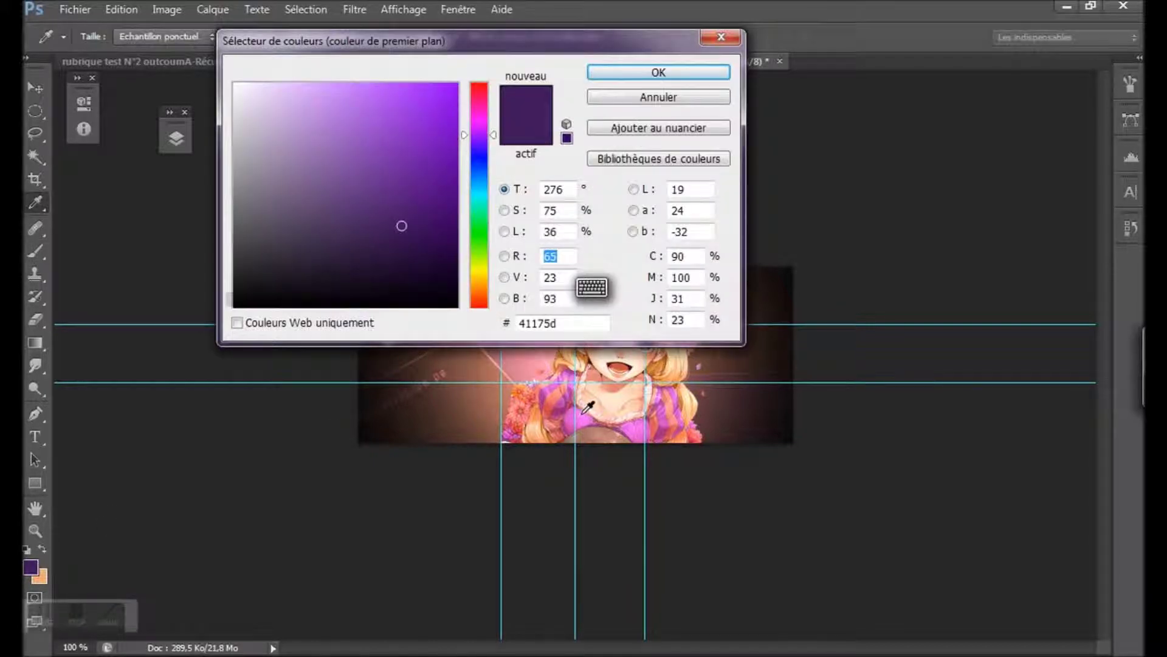
drag(575, 419, 574, 404)
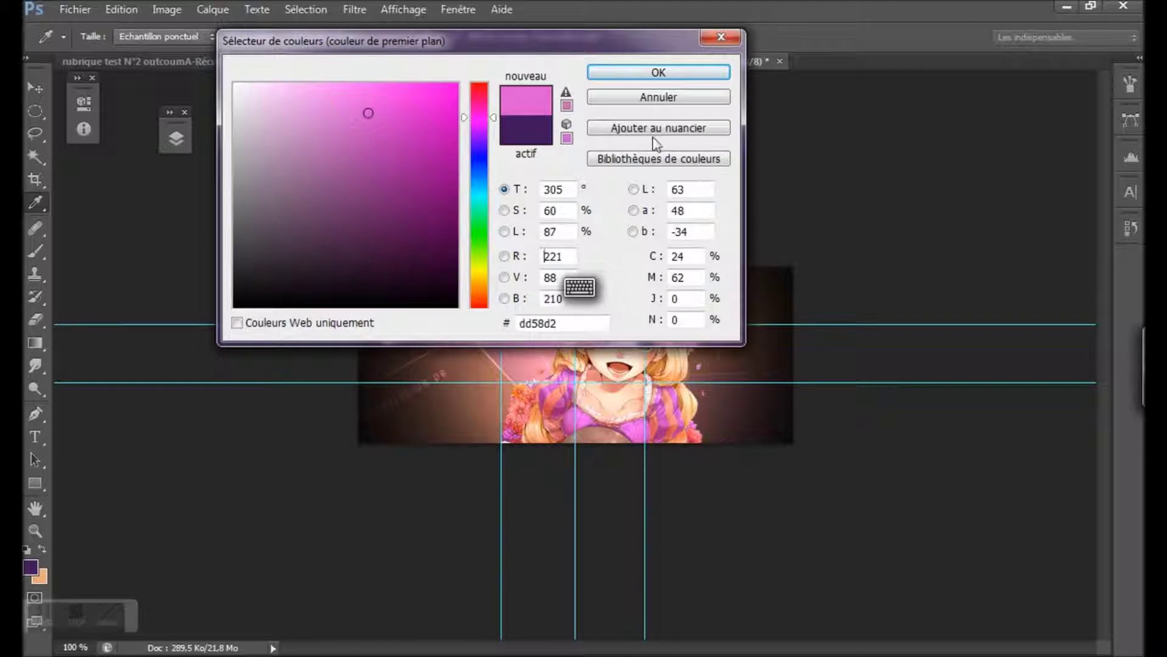
click(668, 75)
key(b)
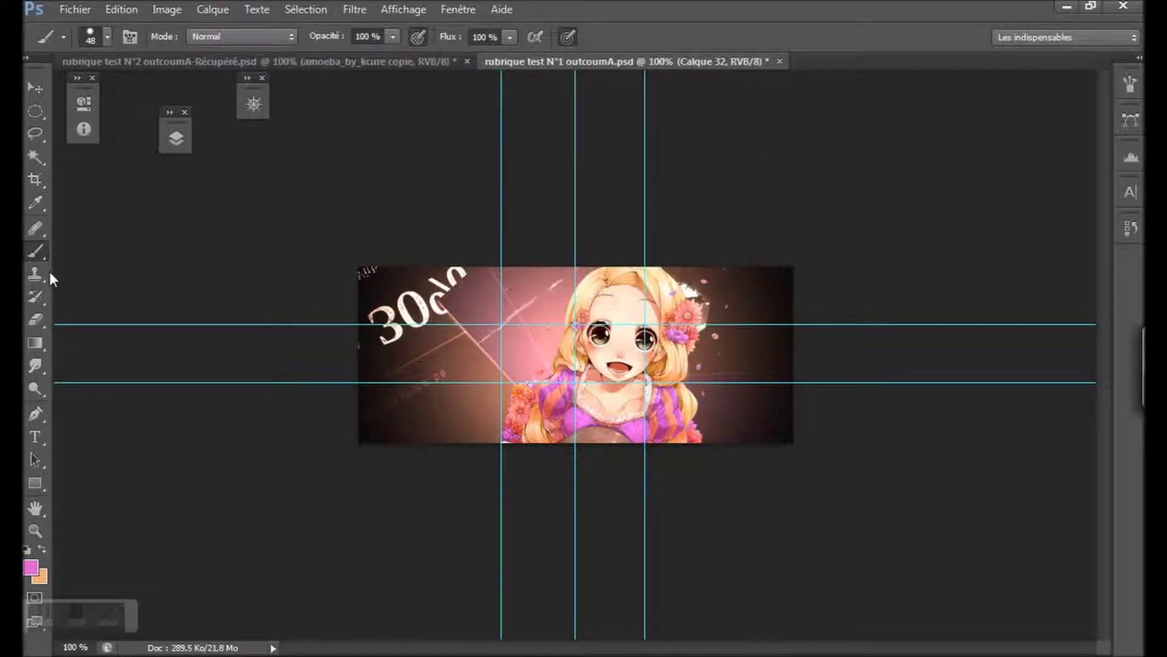
Create a new layer above Calque 32 and choose the 193 px splatter brush tip.
click(174, 140)
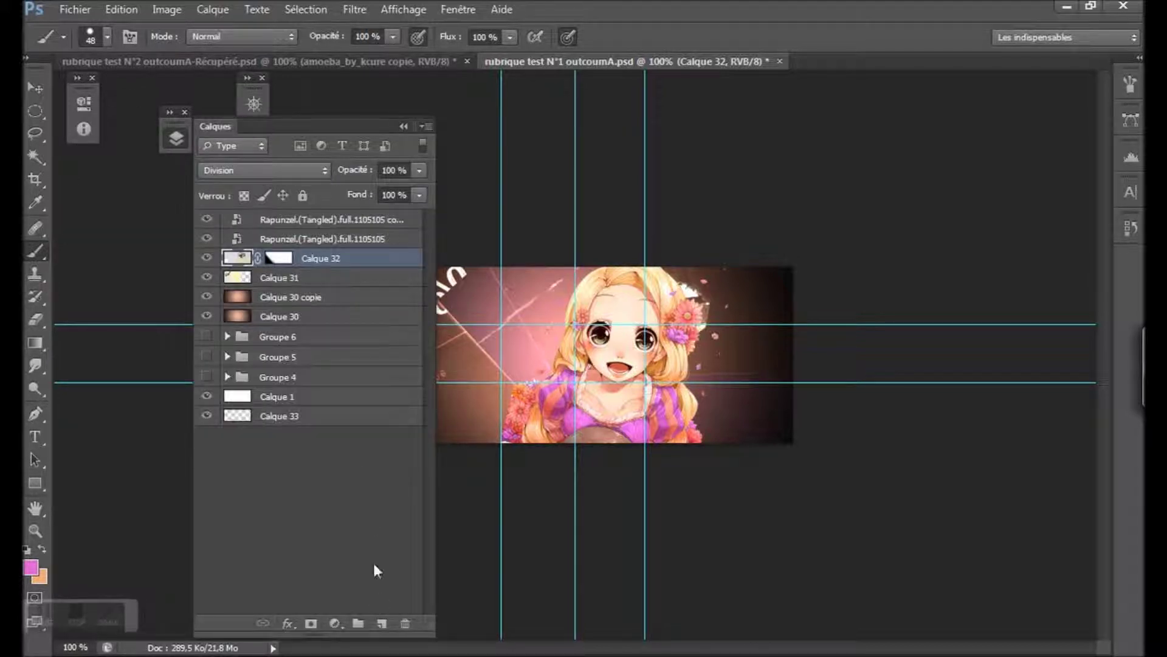
click(382, 624)
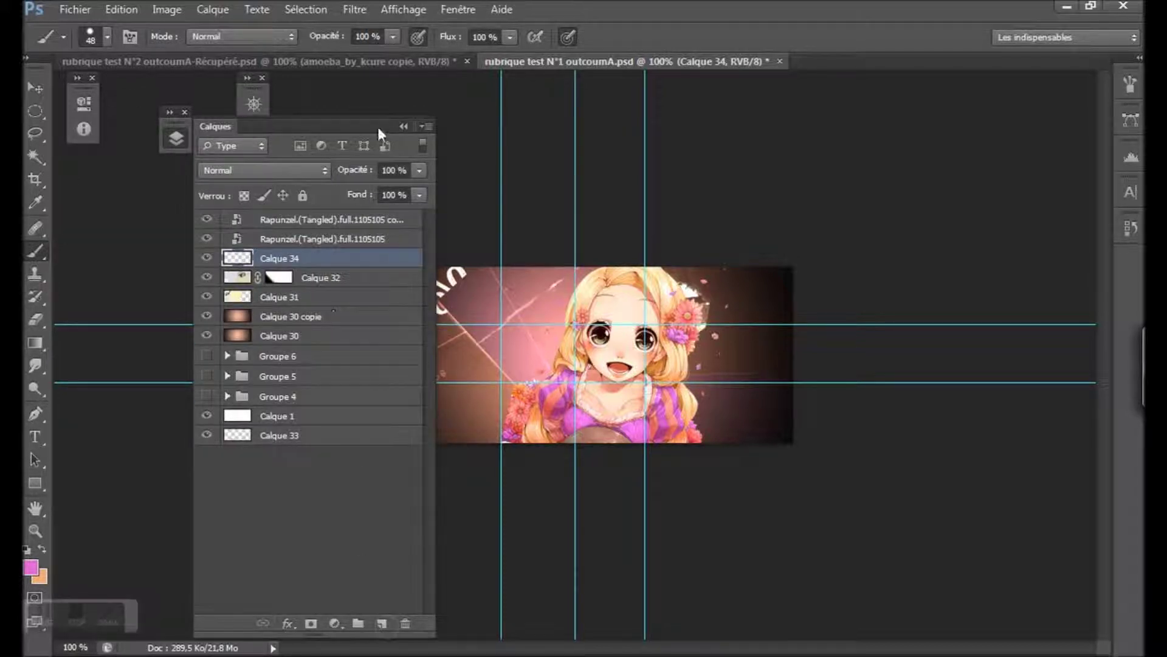
click(396, 117)
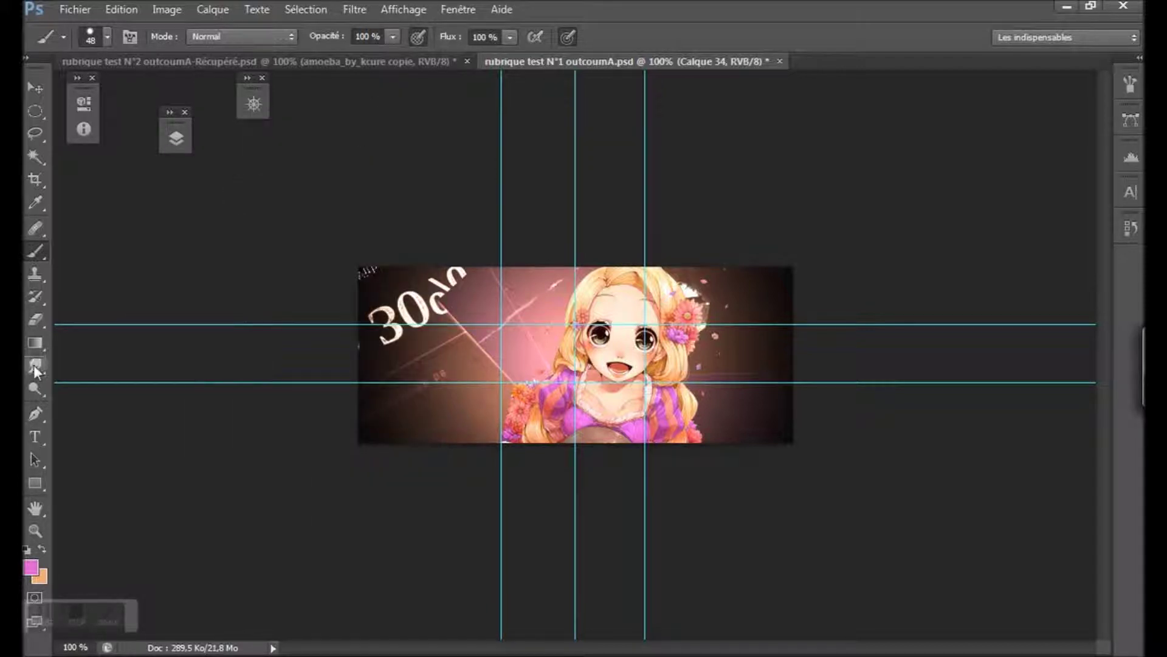
click(108, 37)
click(182, 423)
click(365, 102)
Move Calque 34 above both Rapunzel layers and stamp a pink splatter on the lower left side of the render.
click(176, 139)
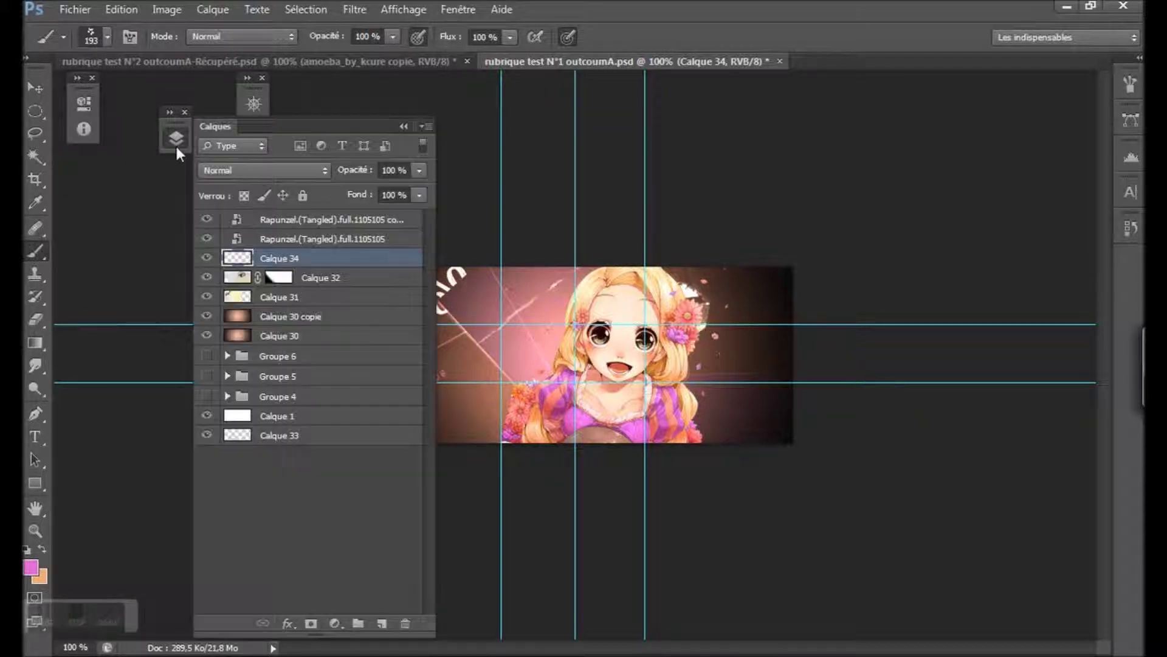
drag(359, 260, 389, 214)
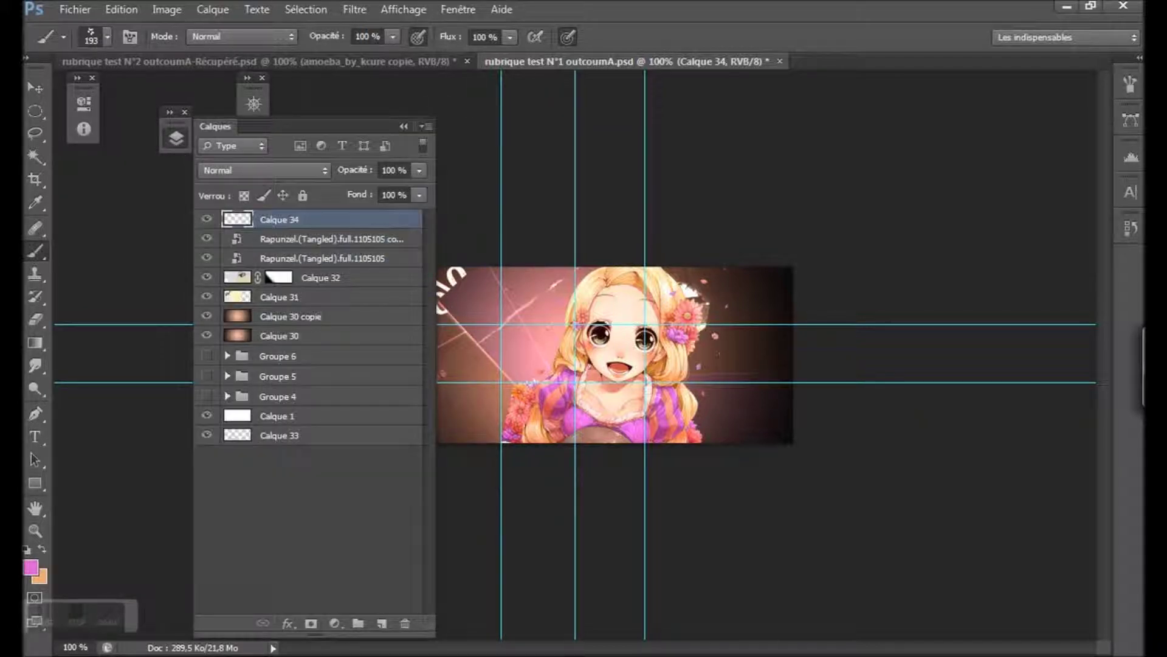
click(403, 125)
click(434, 383)
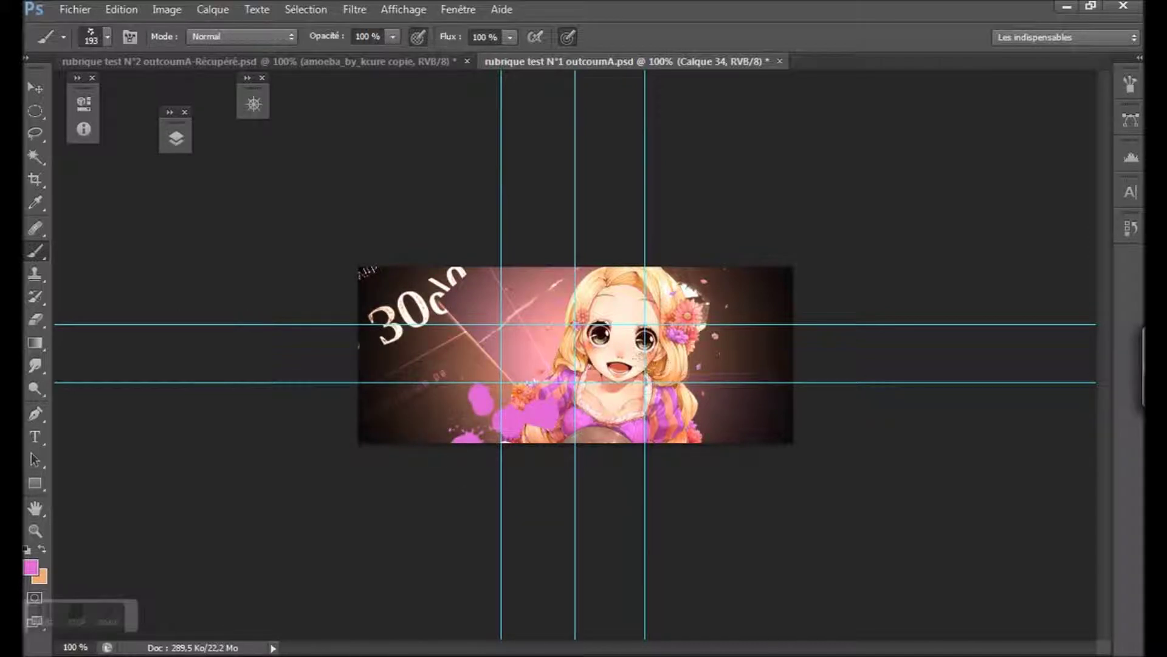
Set the brush's angle variation to 100 % in the shape dynamics settings.
click(1129, 85)
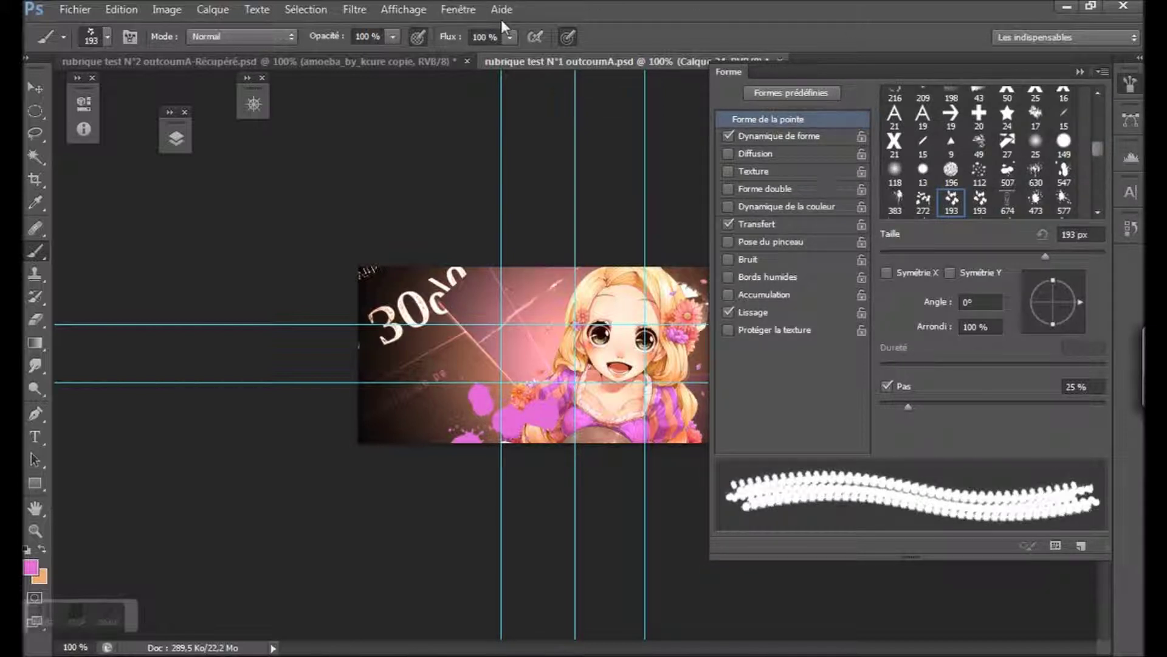
click(458, 9)
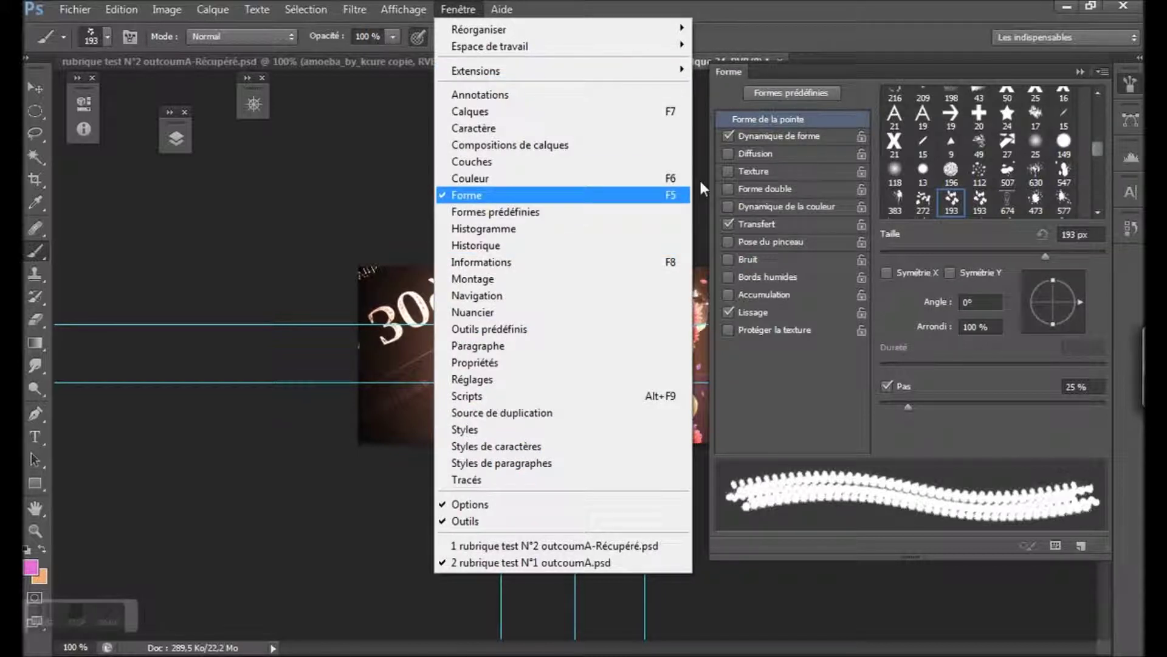
click(773, 127)
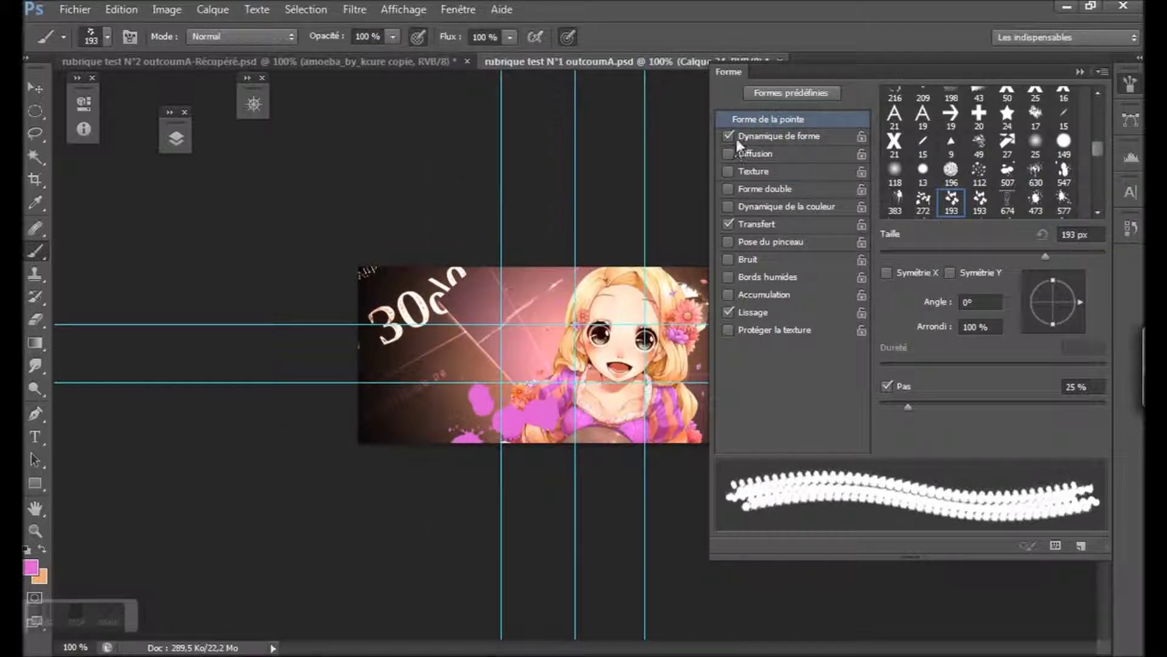
click(768, 138)
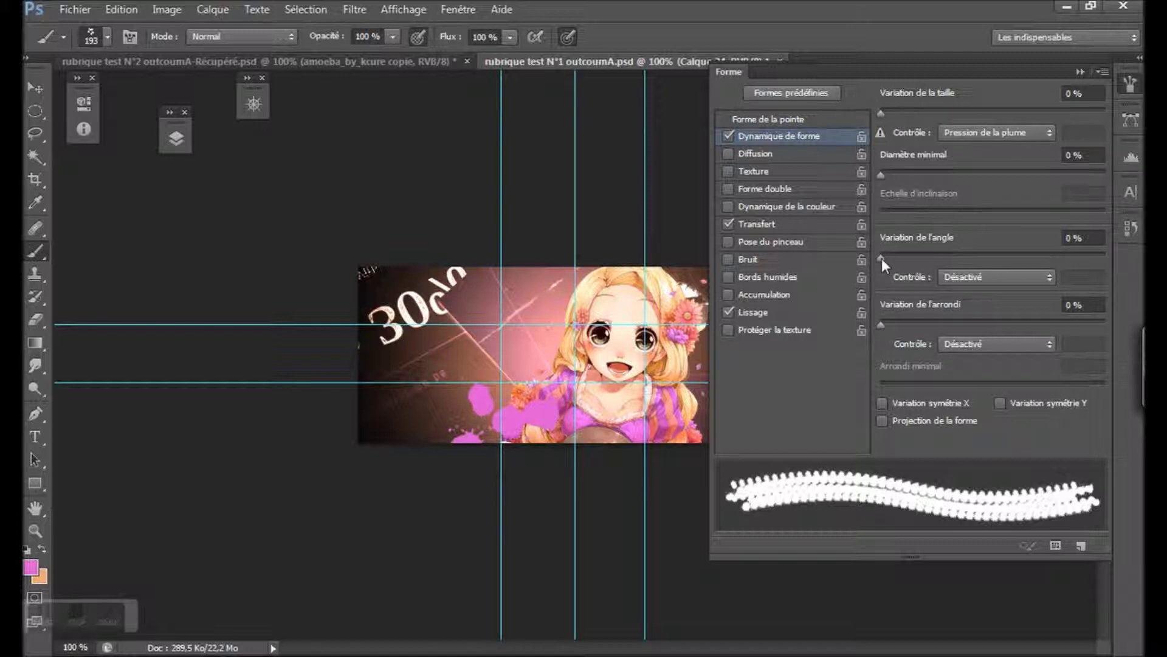
drag(881, 257, 1106, 258)
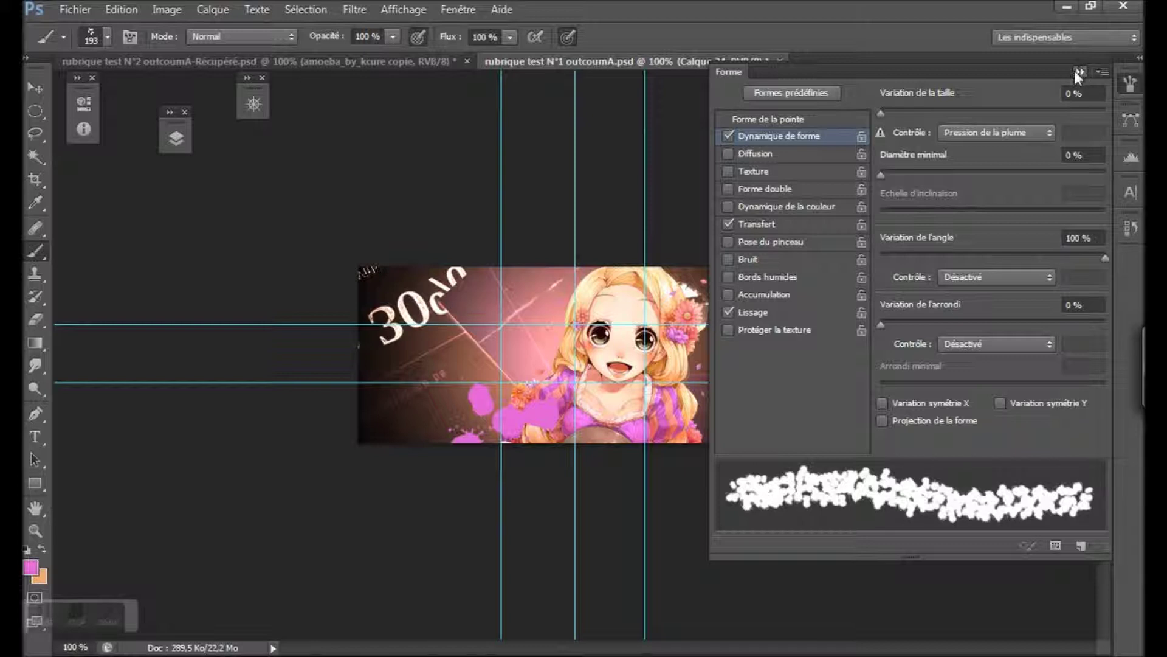
click(1079, 72)
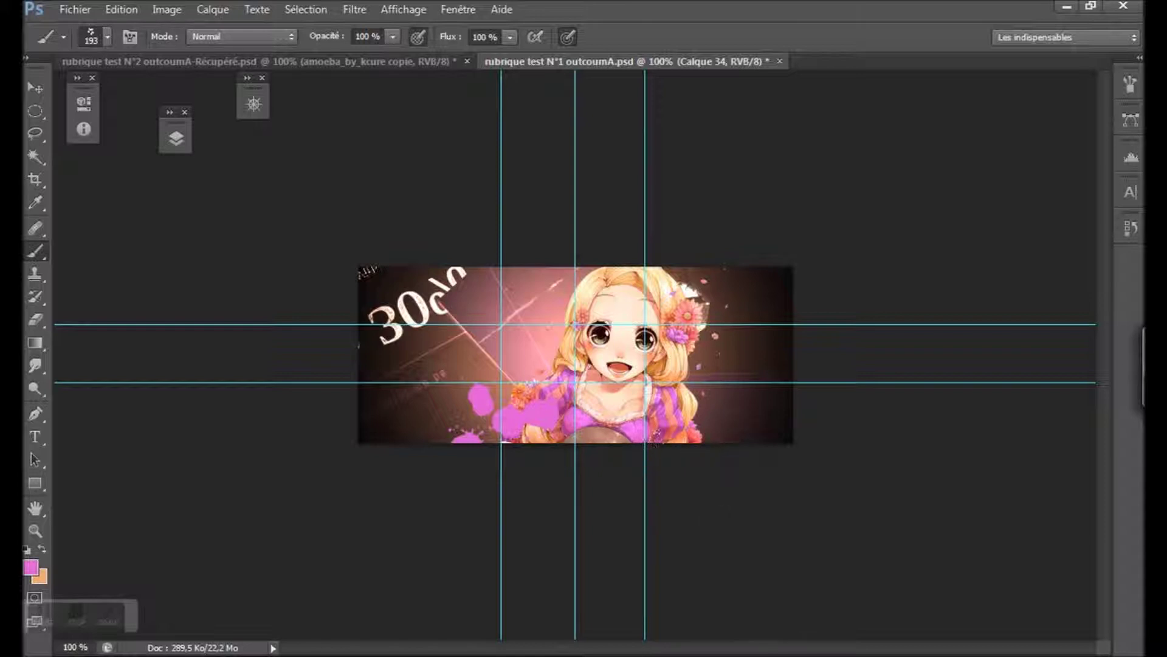
Stamp pink splatters along the lower right side of the render on Calque 34.
click(748, 432)
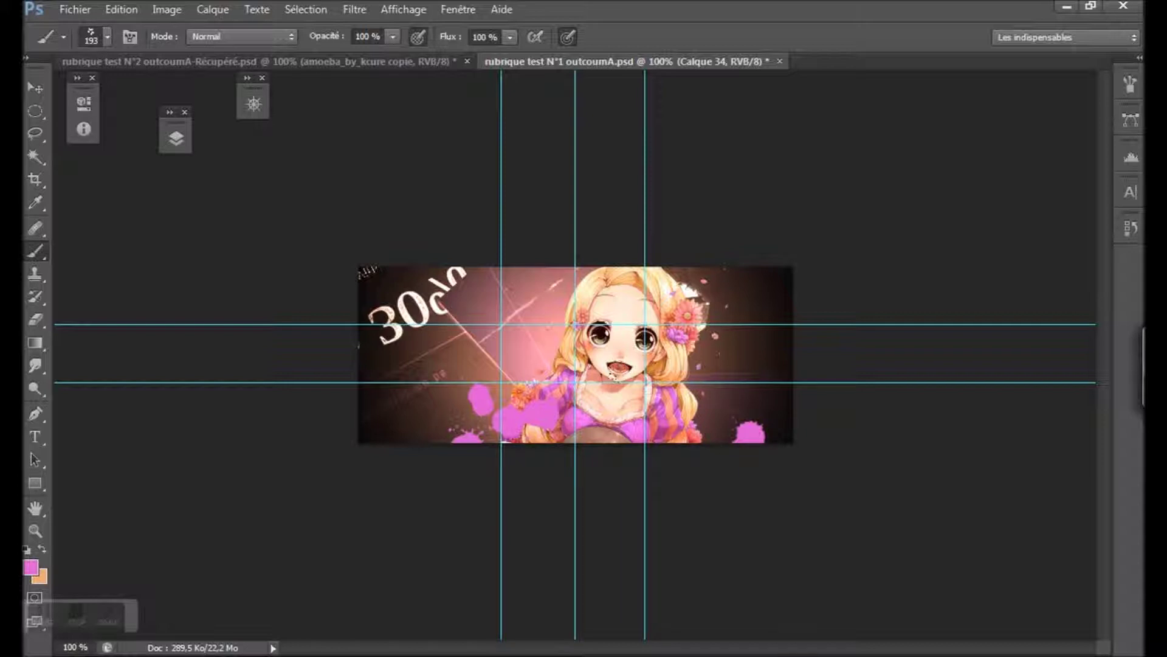
drag(647, 420, 696, 414)
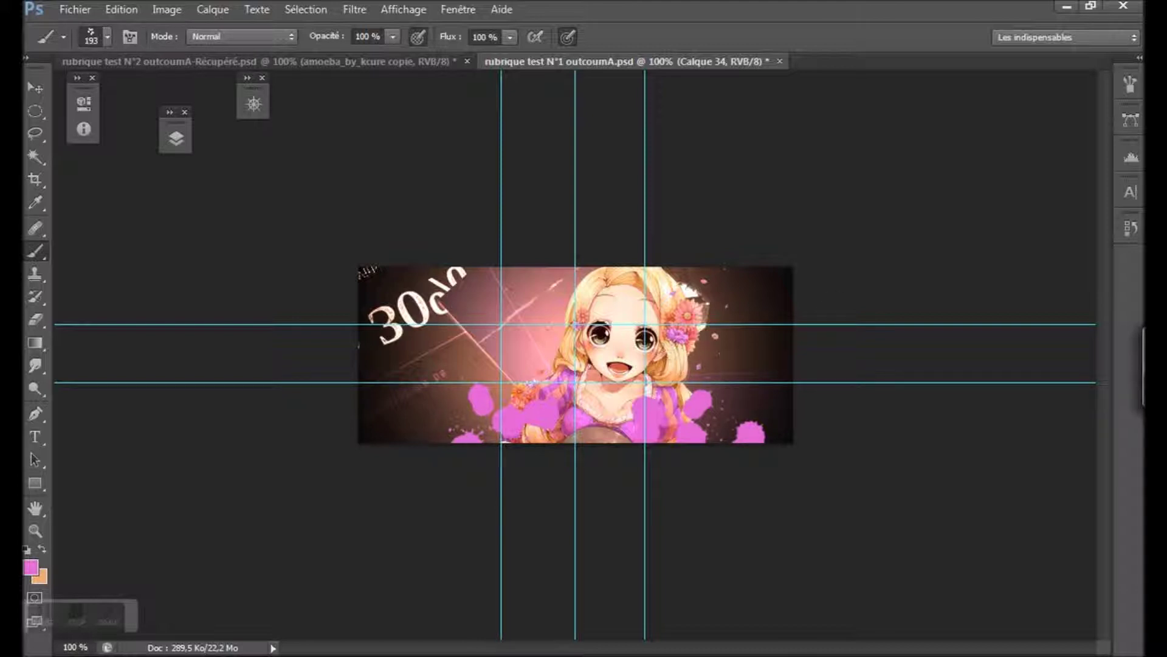
click(738, 411)
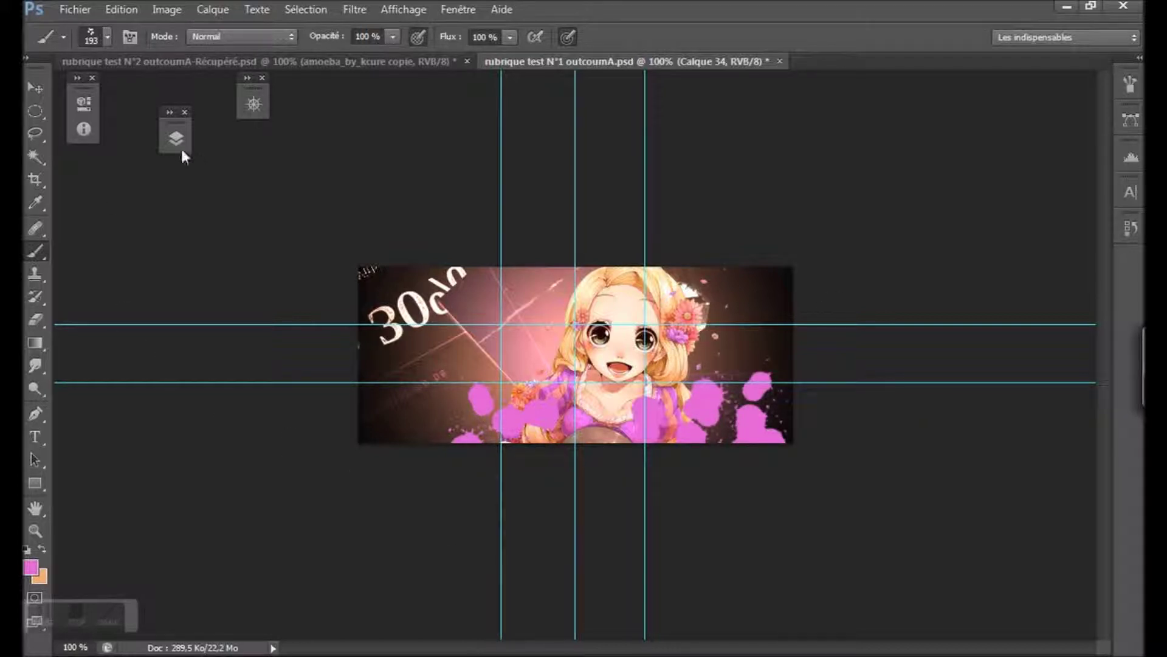
Swap the colours, sample the darker magenta a33184 from the dress as the foreground colour, and return to the Brush tool.
click(42, 548)
click(31, 568)
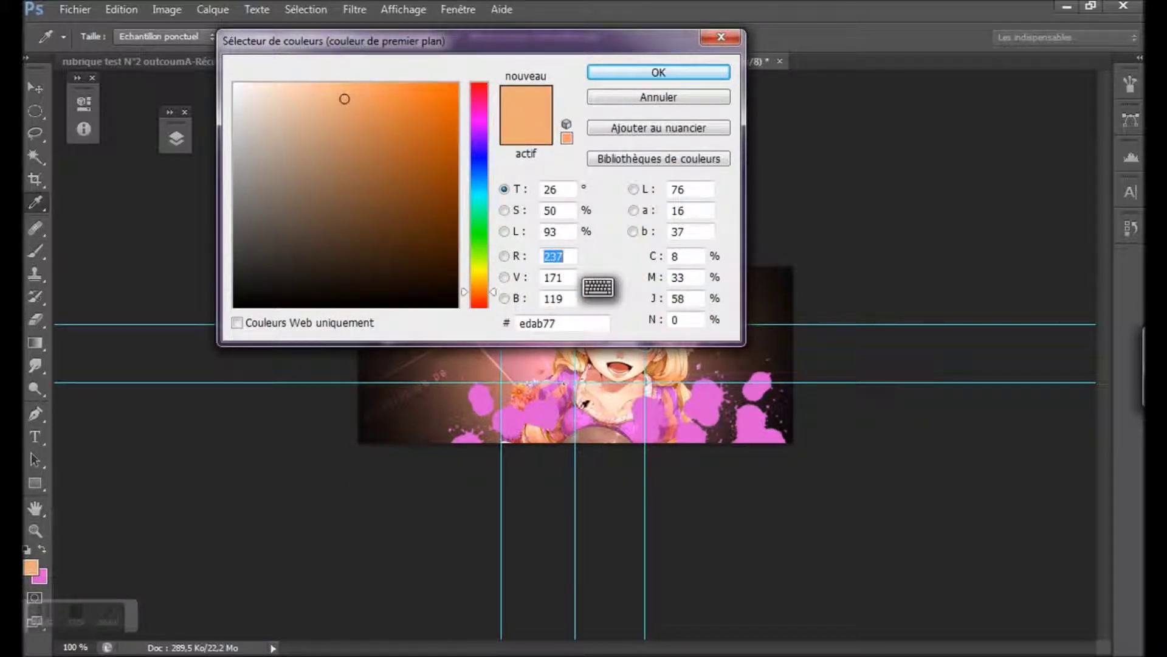
click(575, 419)
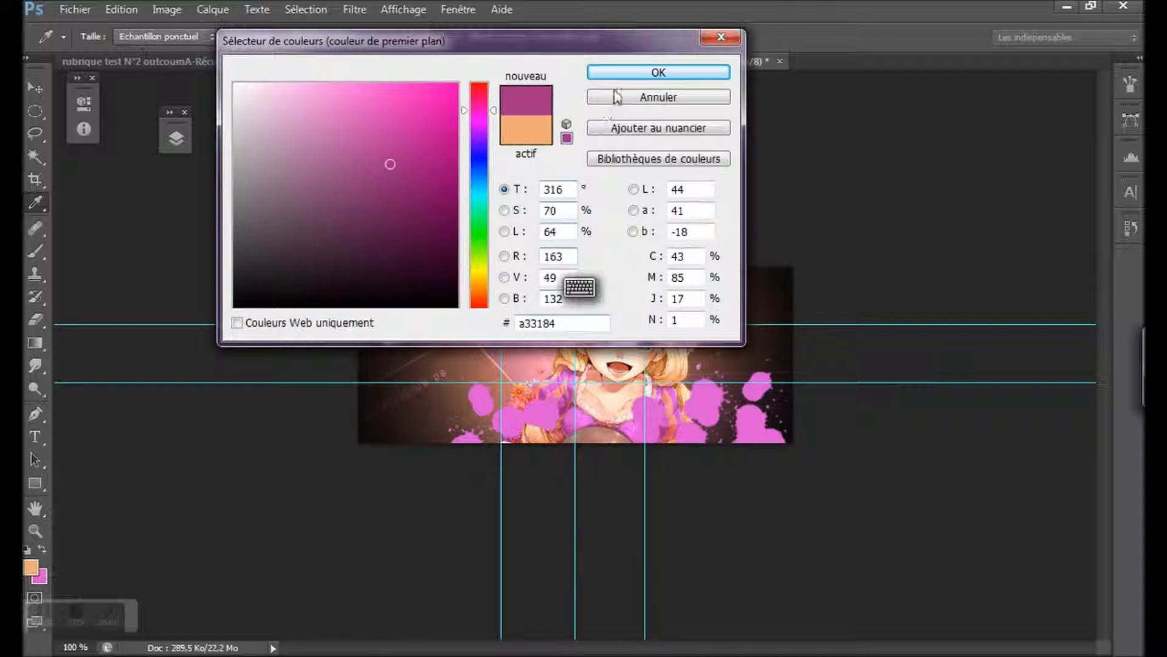
click(636, 77)
key(b)
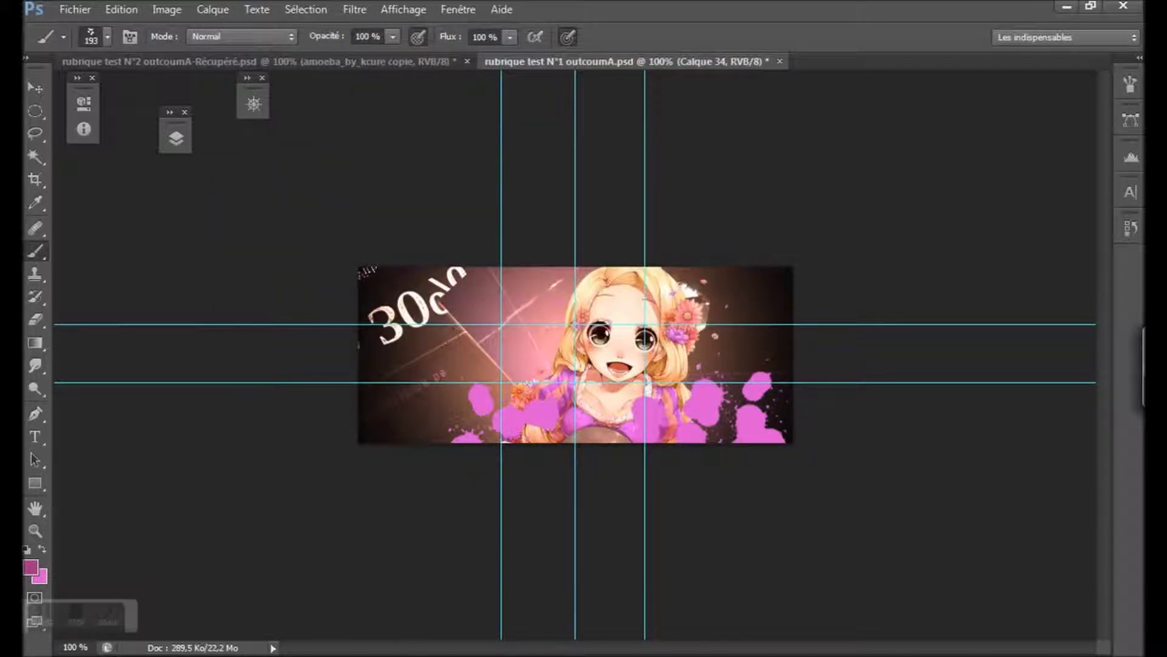
Stamp darker magenta splatters over the pink ones on both lower sides of the render.
click(532, 408)
click(471, 420)
click(456, 413)
click(495, 442)
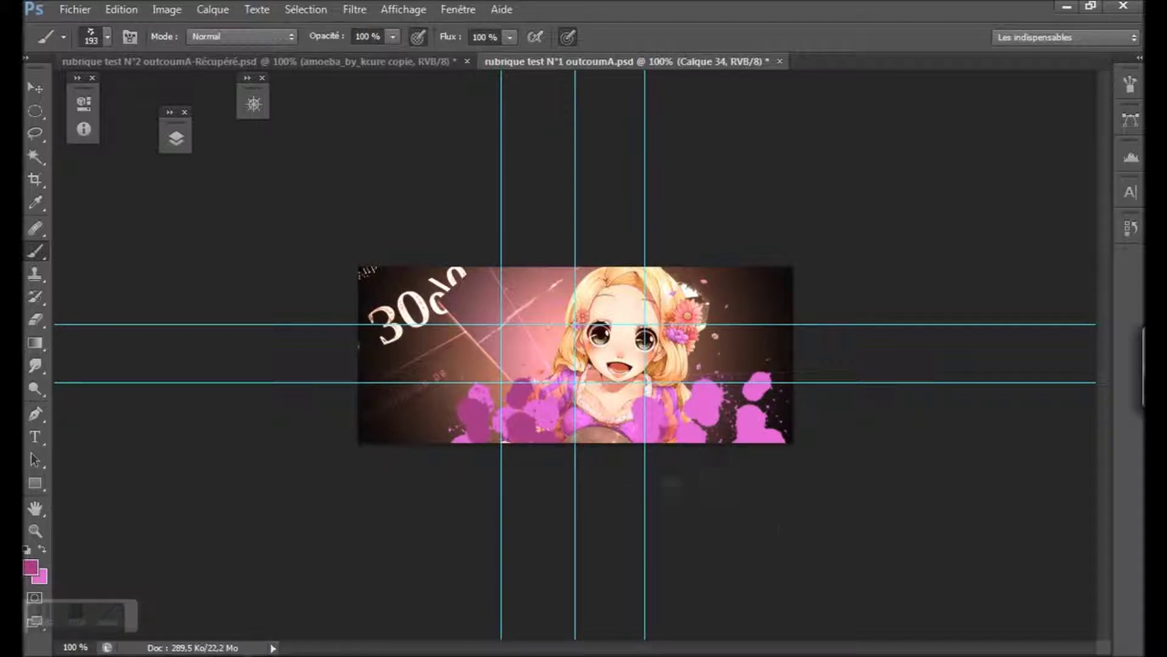
click(757, 386)
click(717, 425)
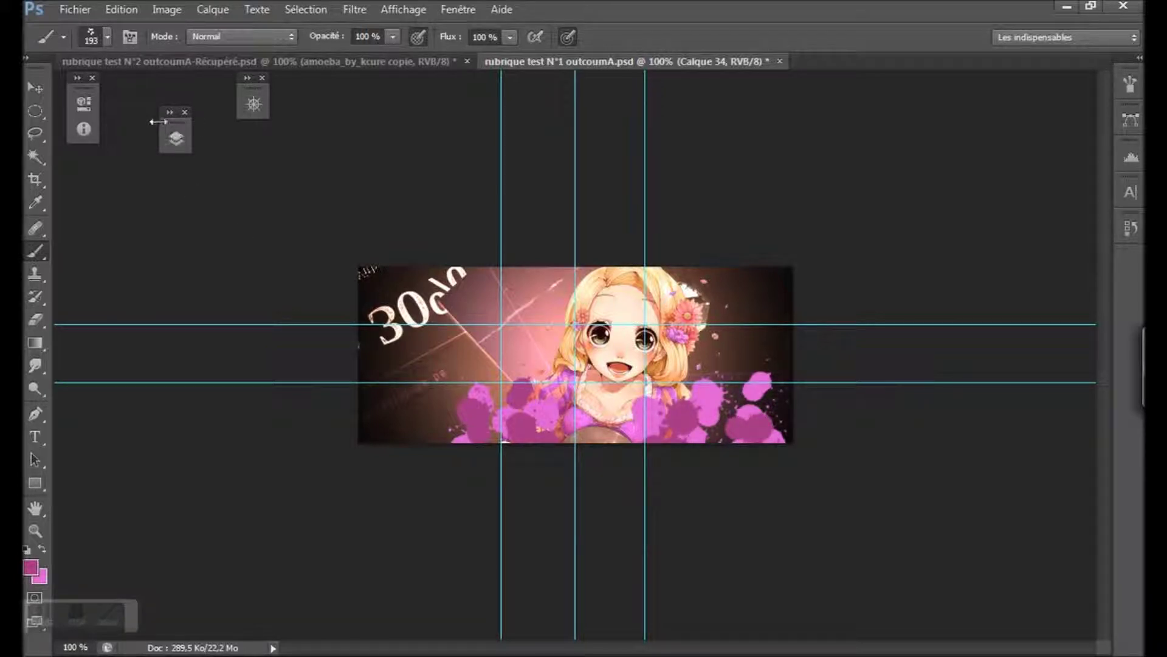
Move splatter layer Calque 34 beneath the two Rapunzel layers.
click(175, 138)
drag(382, 220, 367, 261)
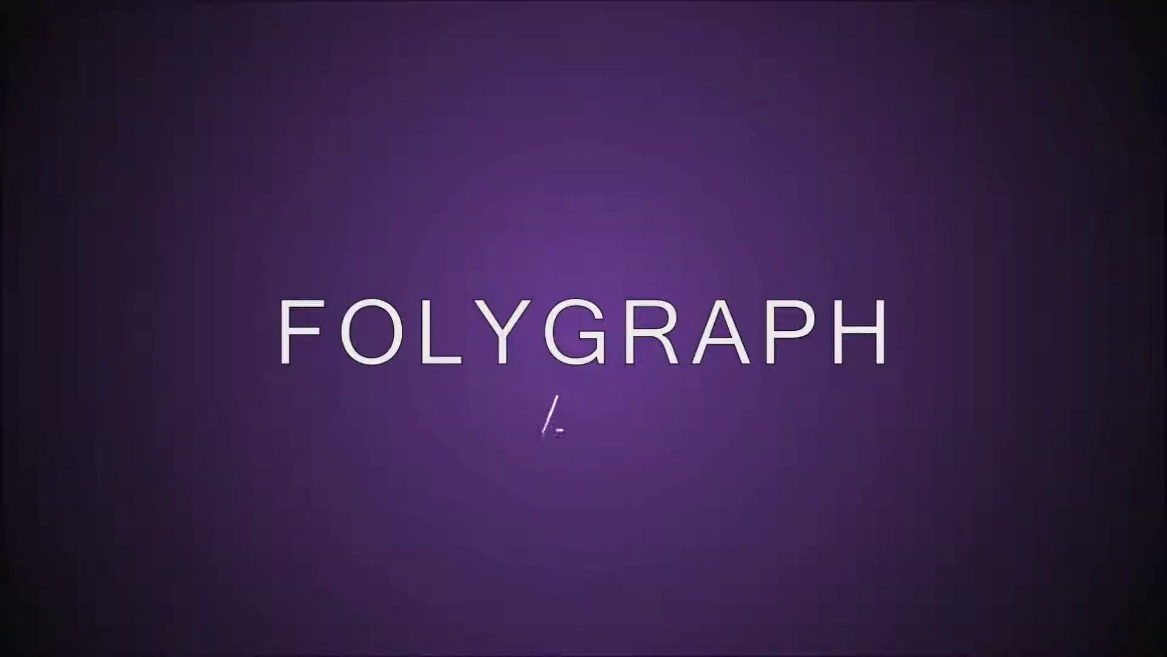